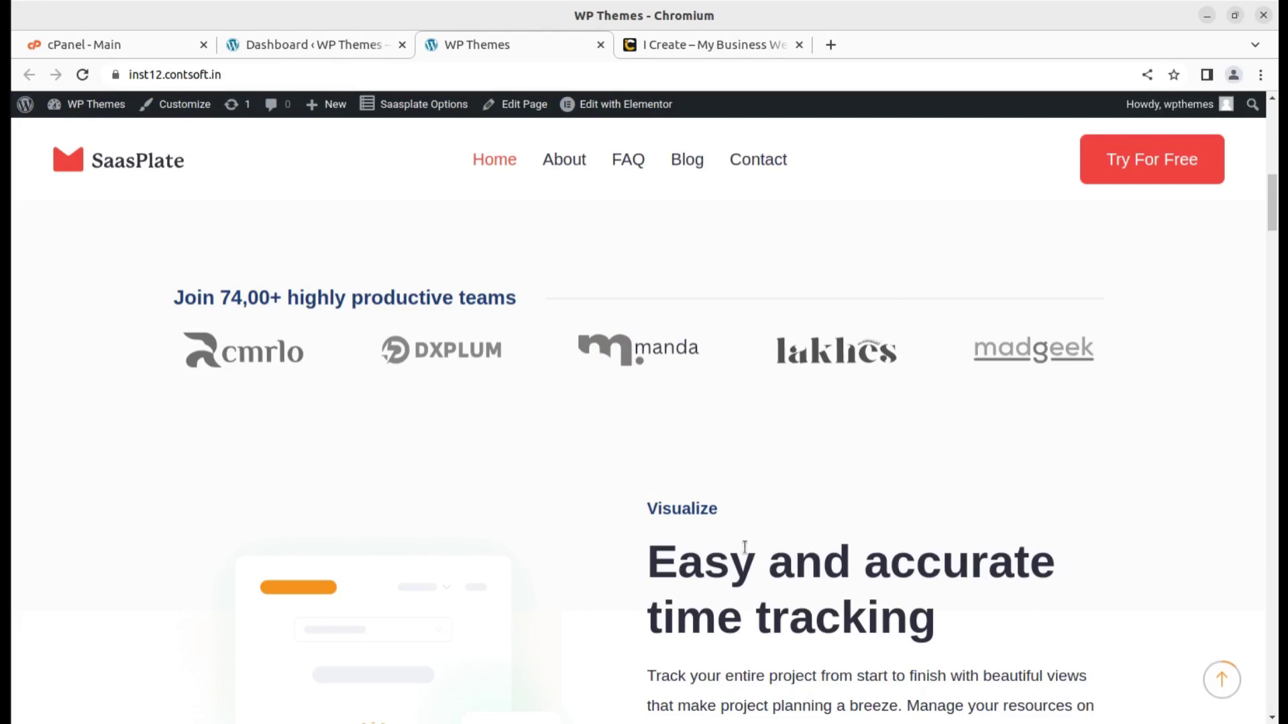
Look through the WP Themes home page, from the team logos down to the Visualize and Reporting sections
scroll(471, 458, "down", 3)
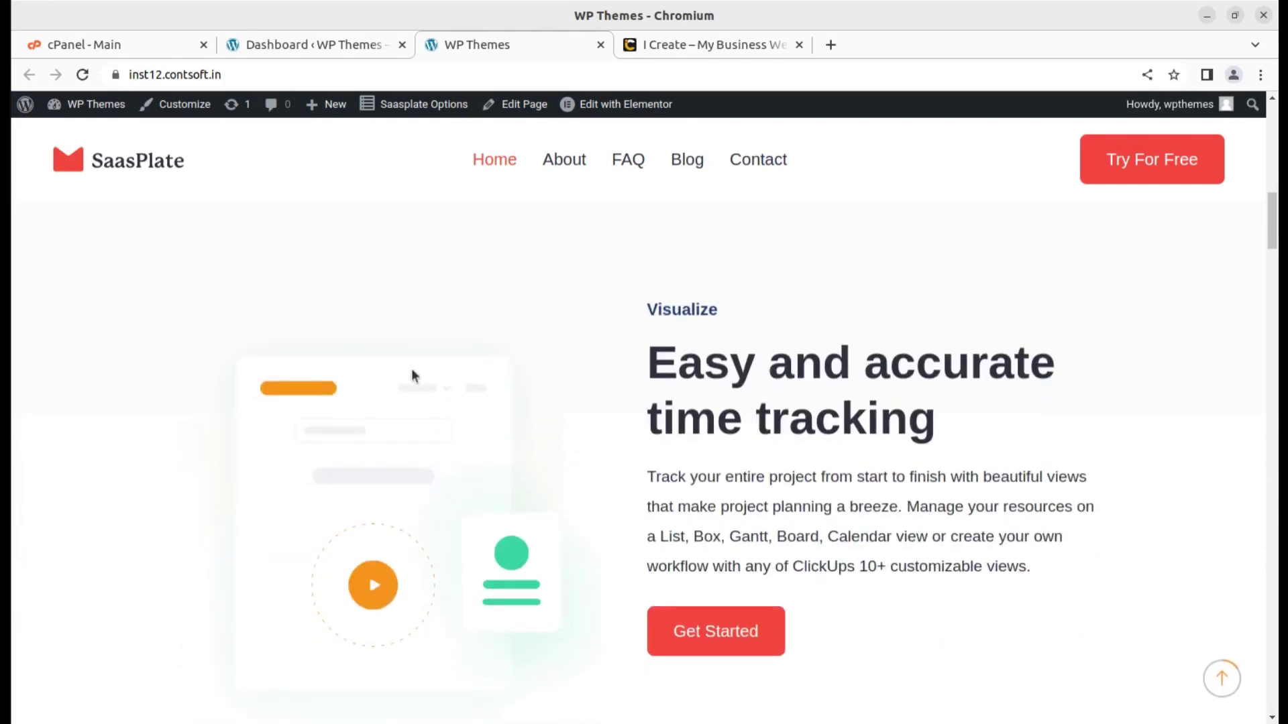
scroll(412, 371, "down", 4)
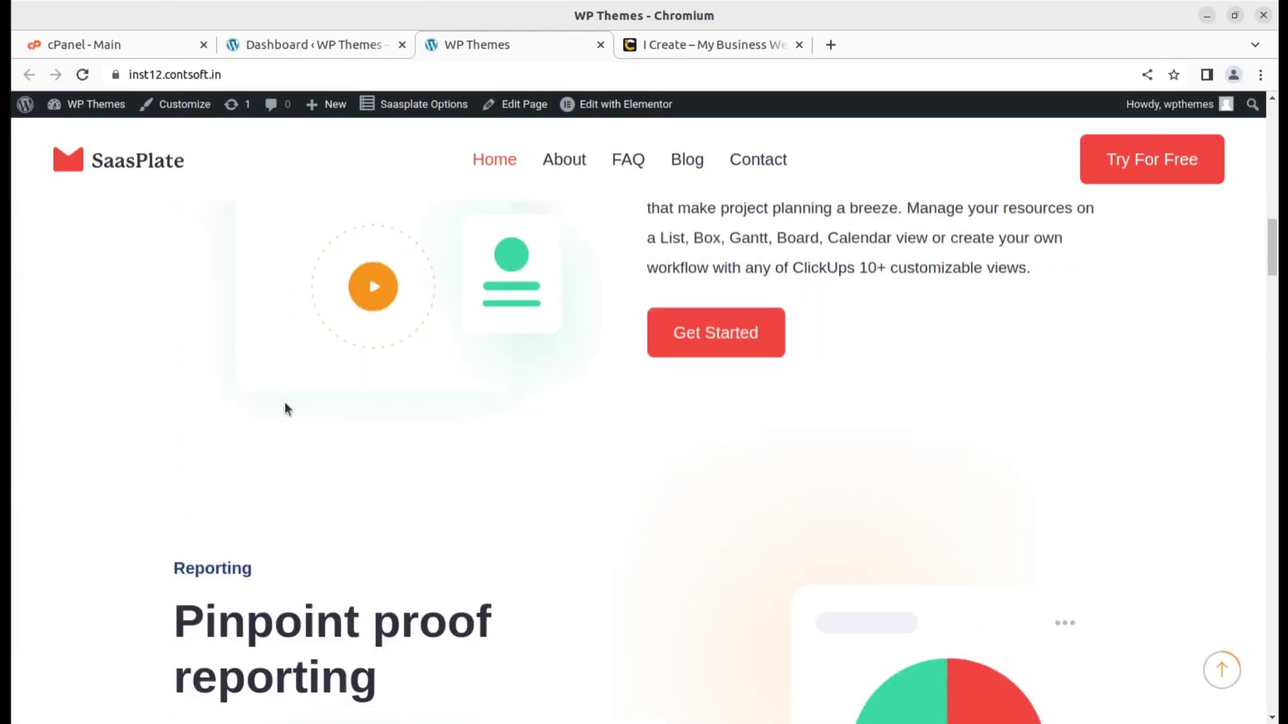
scroll(285, 401, "down", 4)
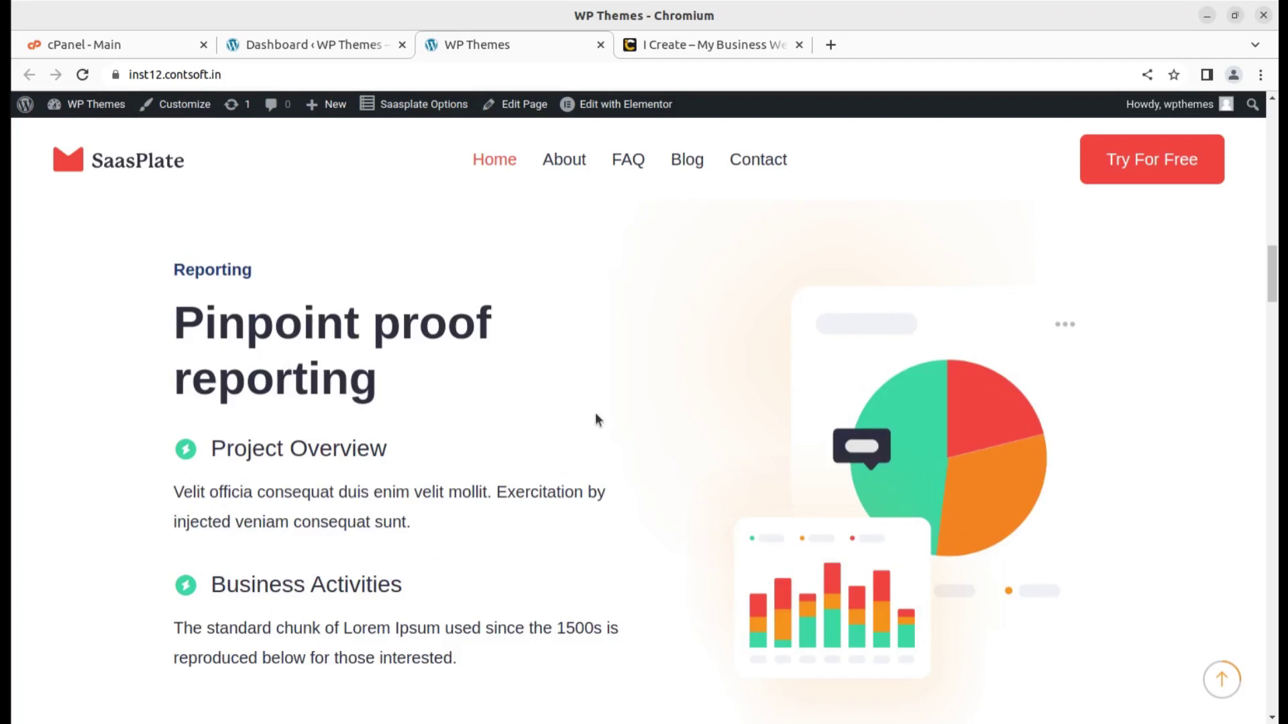
scroll(594, 413, "down", 3)
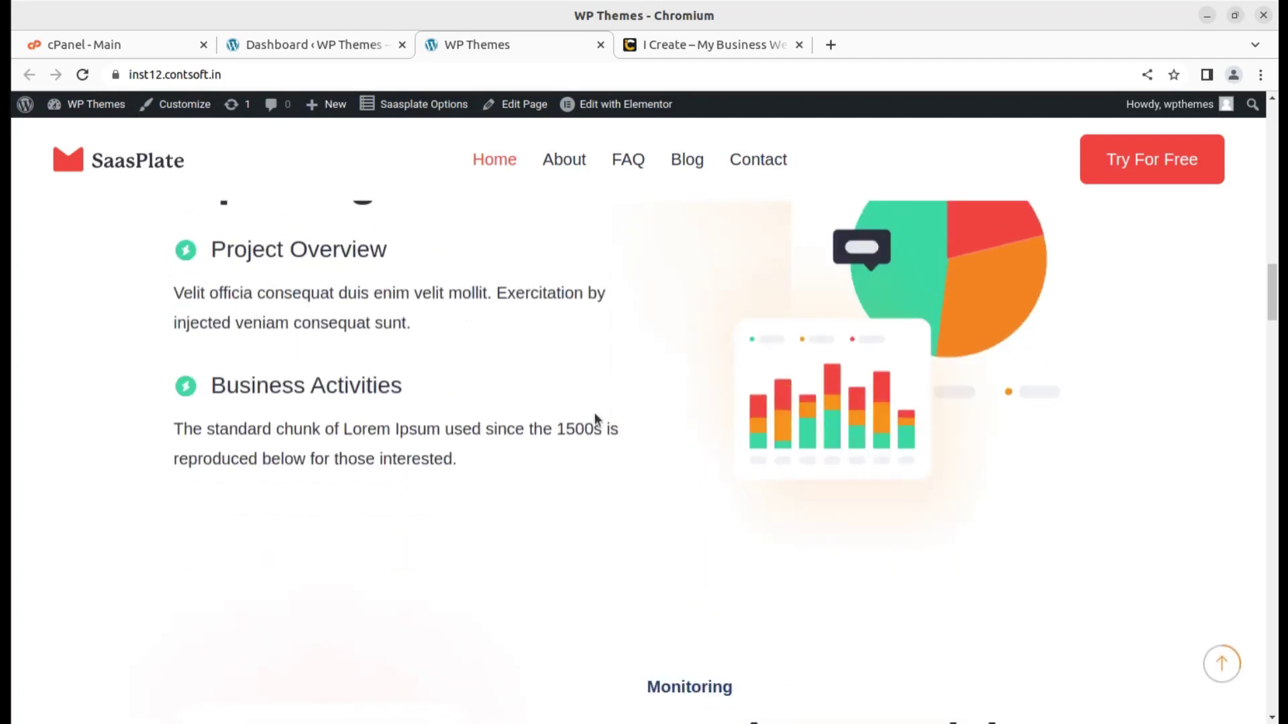
scroll(594, 413, "up", 20)
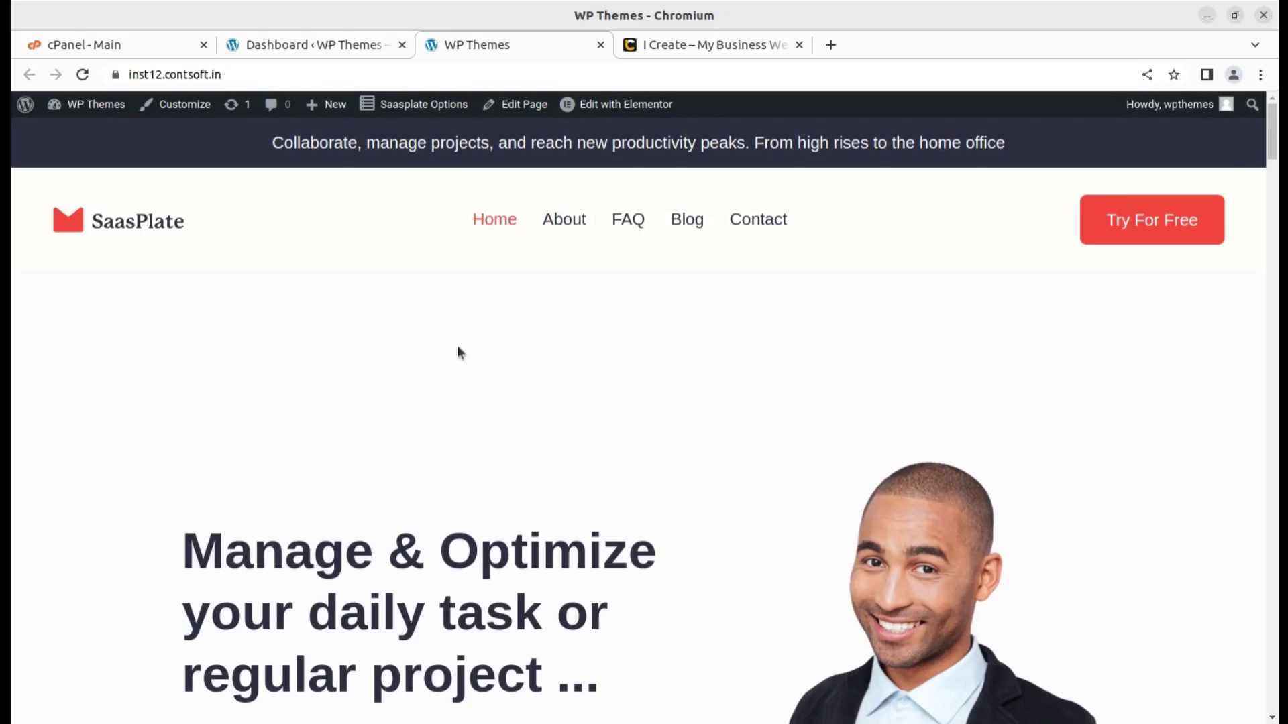
Follow the site's About link to the SaasPlate demo and examine the demo's home page down to the time tracking section
left_click(559, 225)
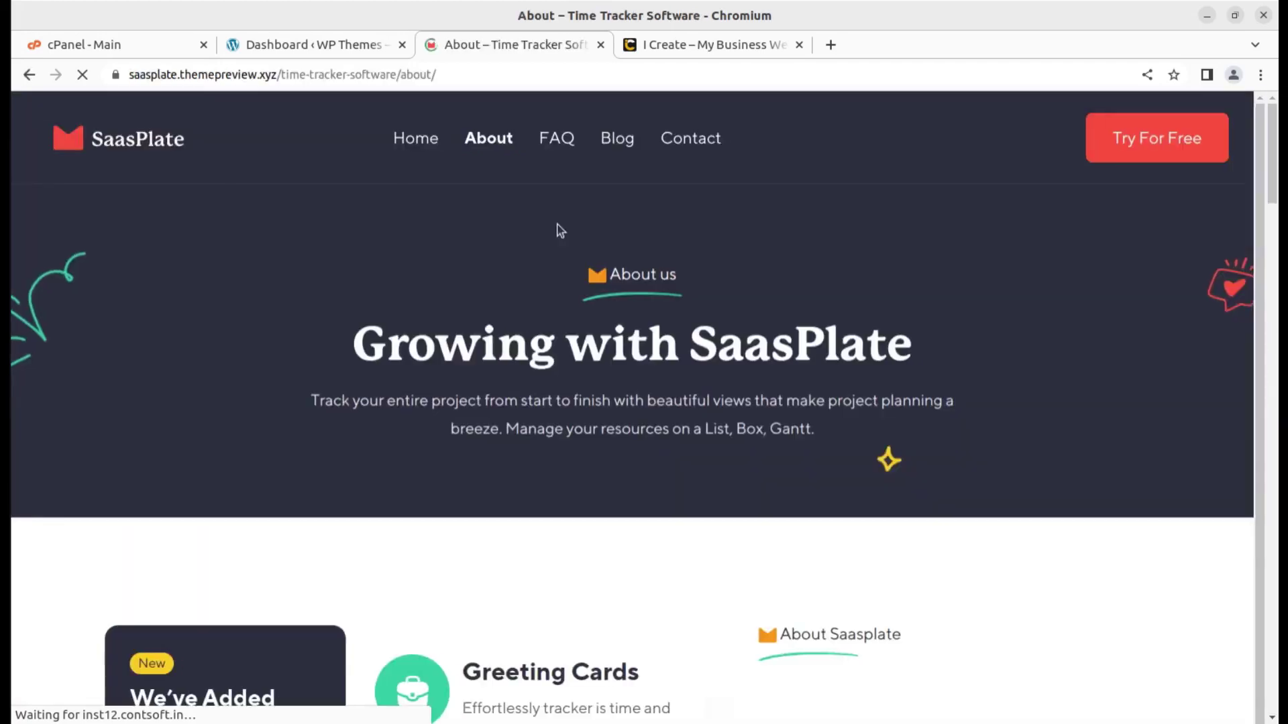
left_click(140, 142)
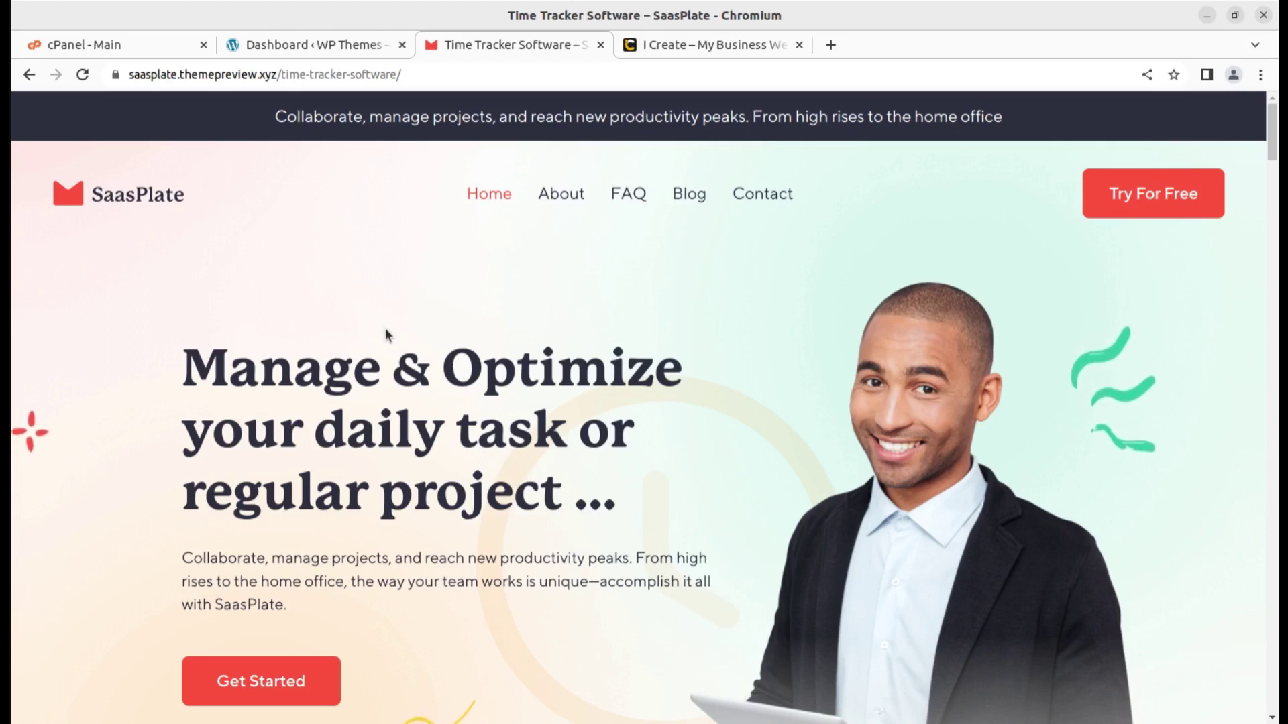
scroll(627, 289, "down", 6)
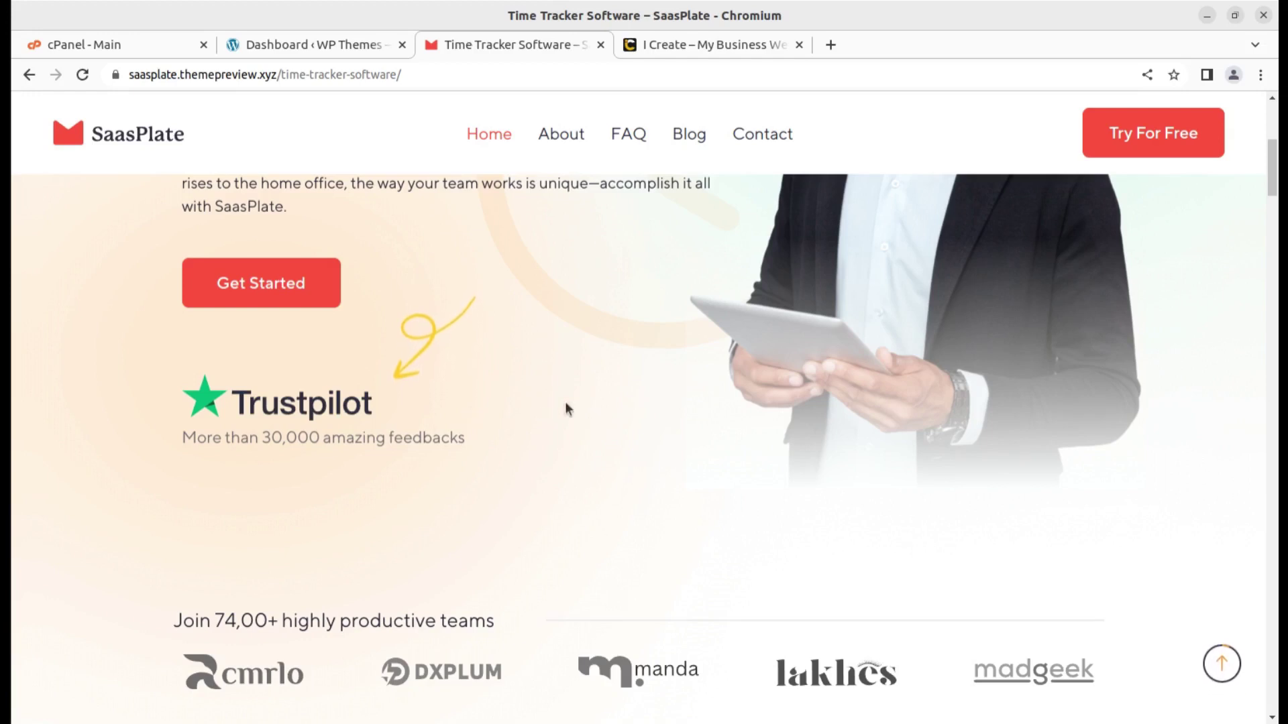
scroll(661, 409, "down", 5)
scroll(659, 408, "down", 5)
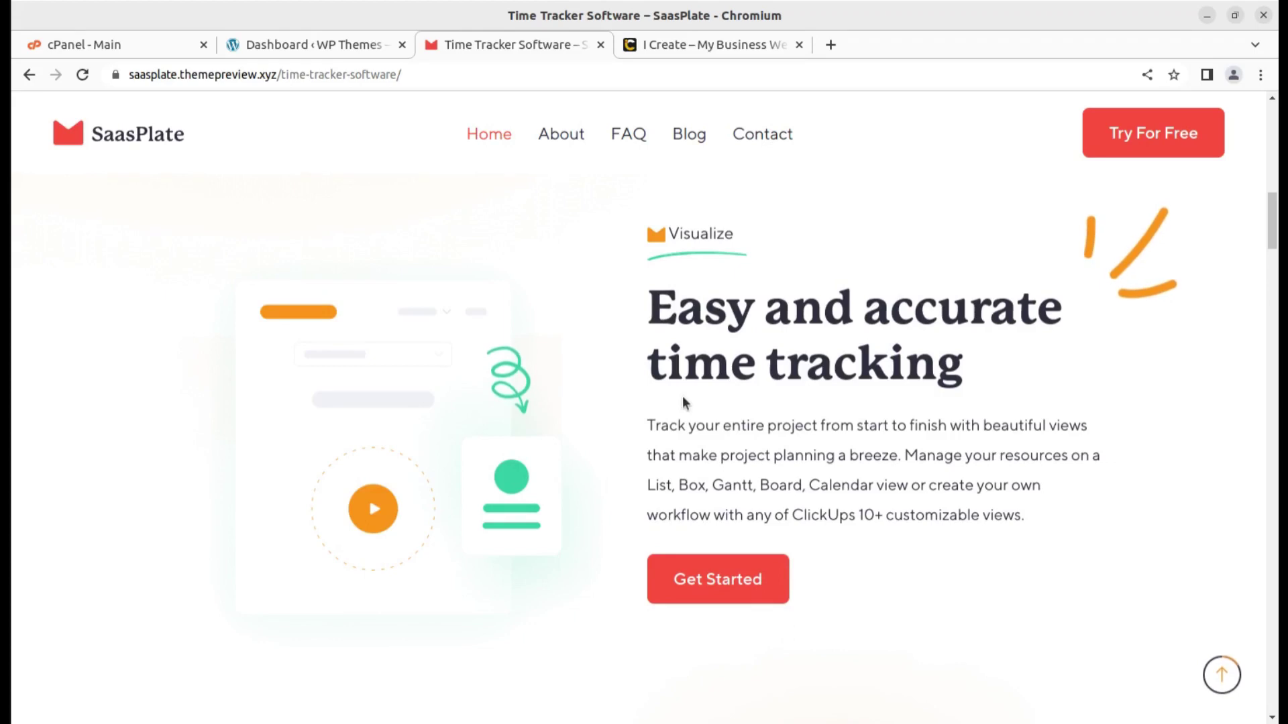
scroll(682, 403, "up", 10)
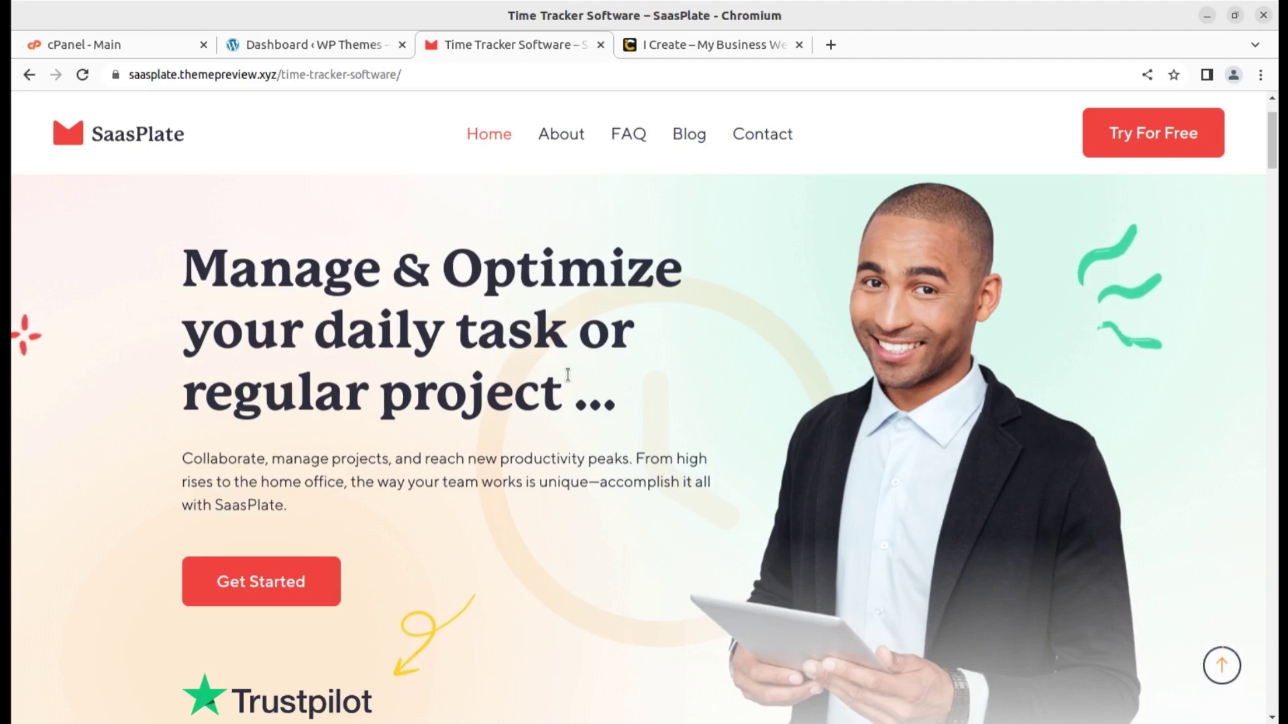
Open the WP Themes site in a new tab from the WordPress dashboard and close the SaasPlate demo tab
left_click(280, 49)
mouse_move(88, 106)
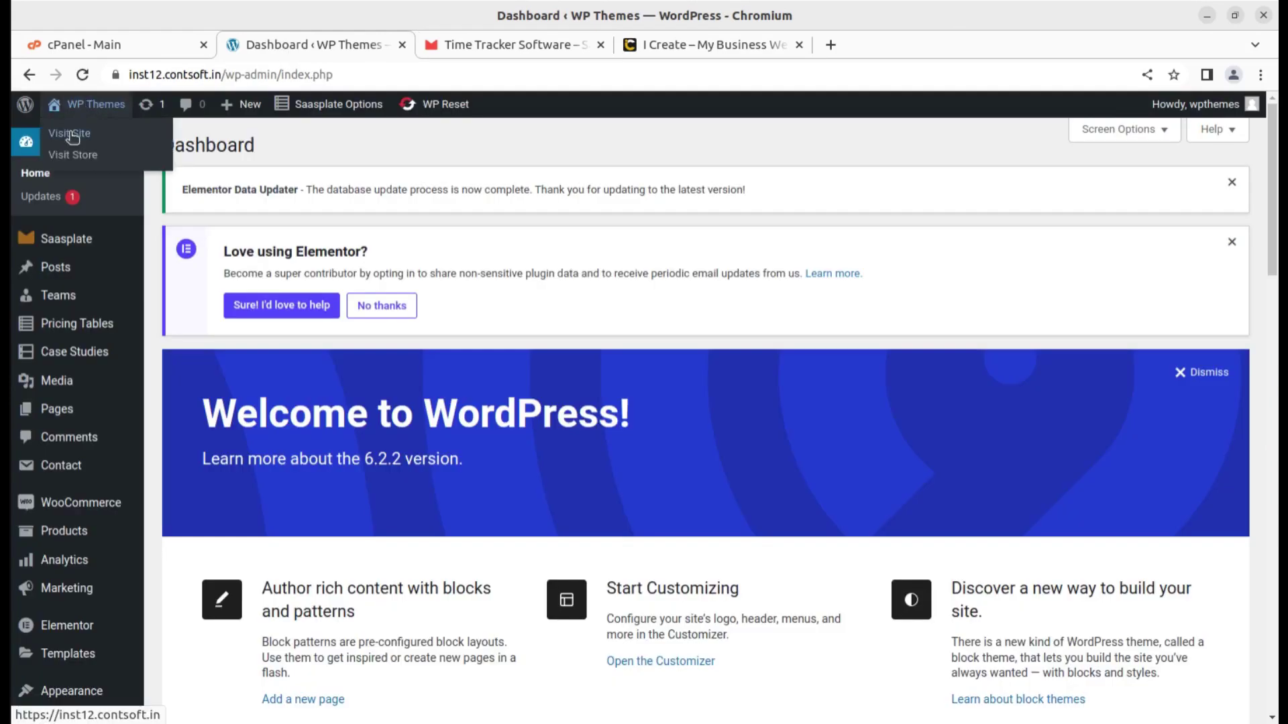
middle_click(72, 136)
left_click(649, 44)
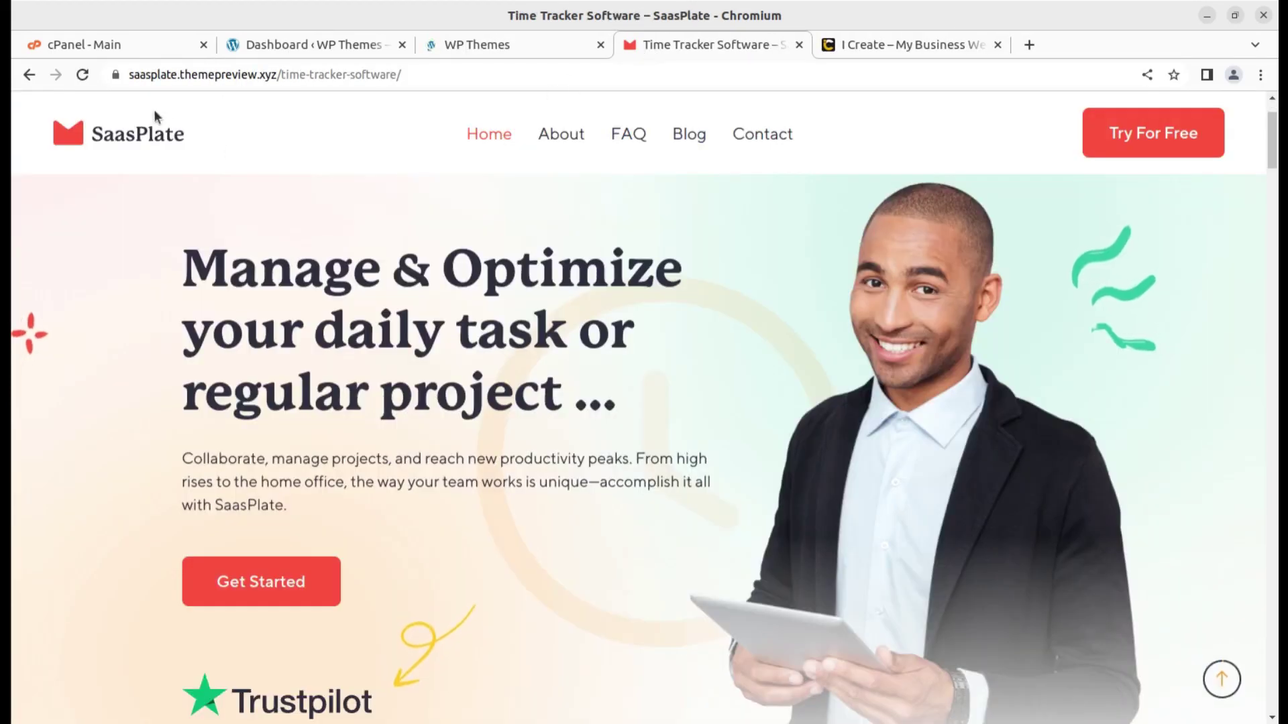
left_click(470, 44)
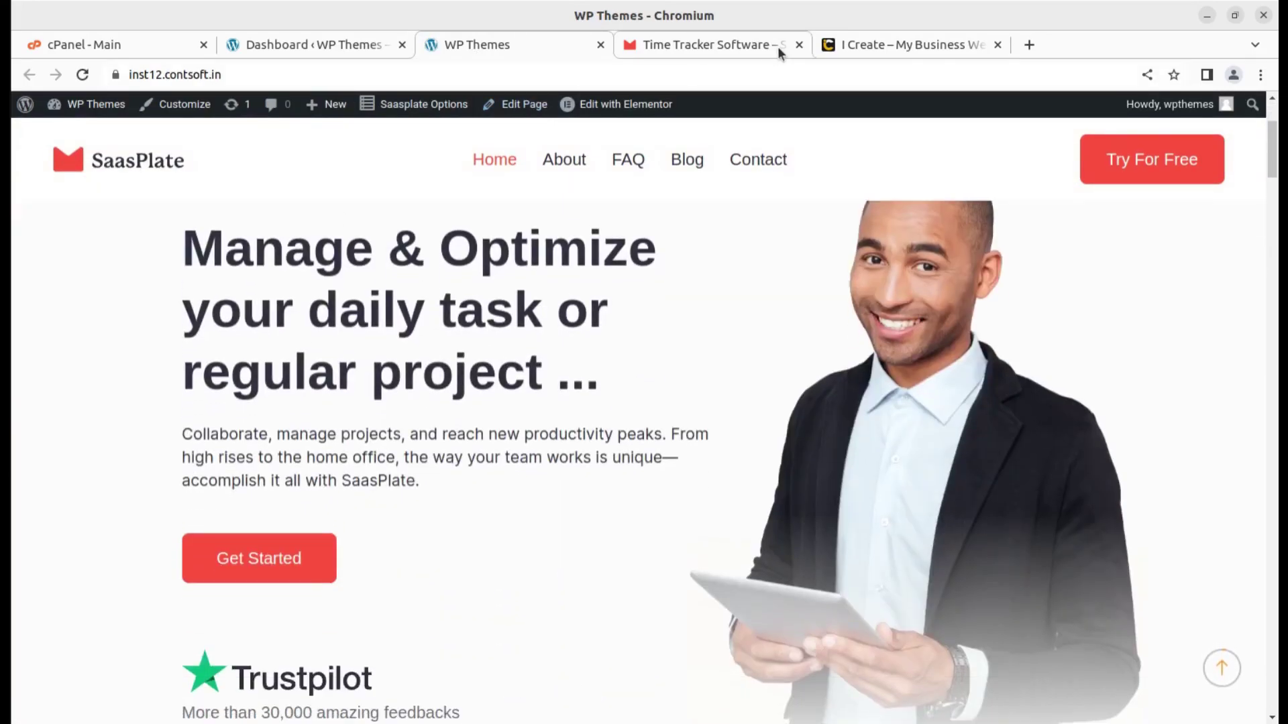
left_click(799, 44)
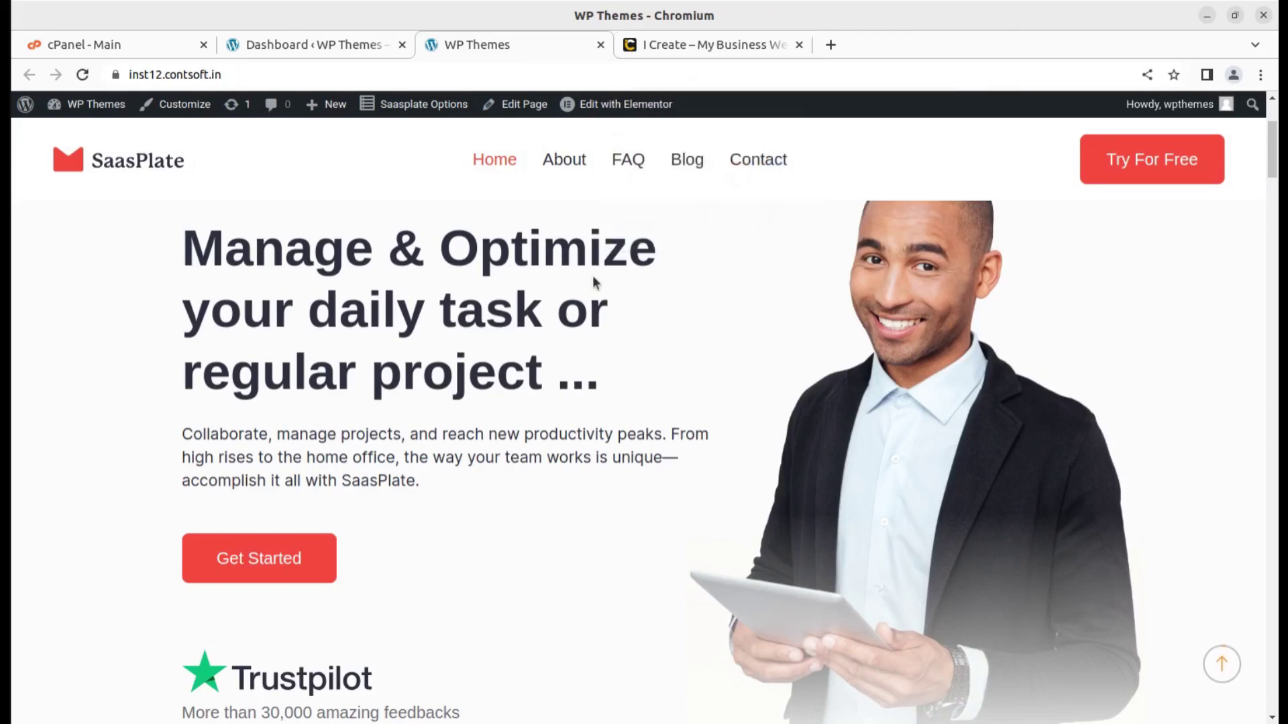
Examine the i-Create website's home page down to the Flexibility & Features section and return to the WP Themes home page
left_click(685, 47)
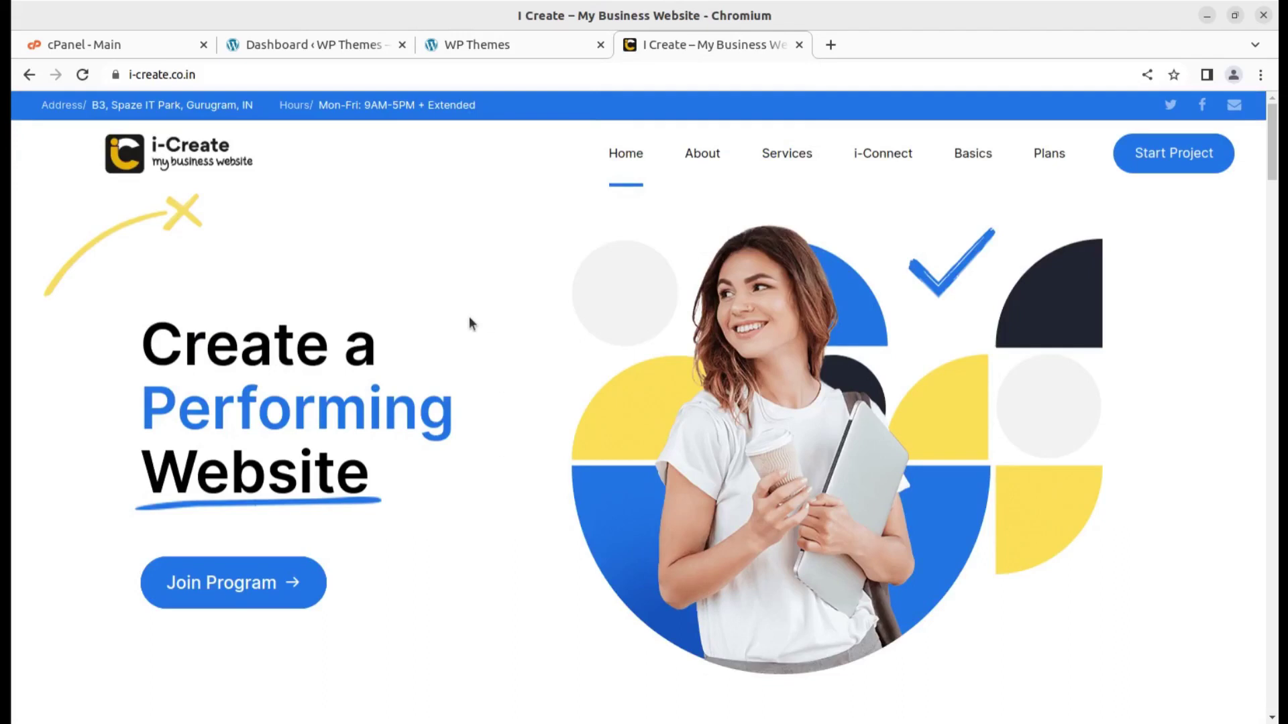
scroll(386, 498, "down", 4)
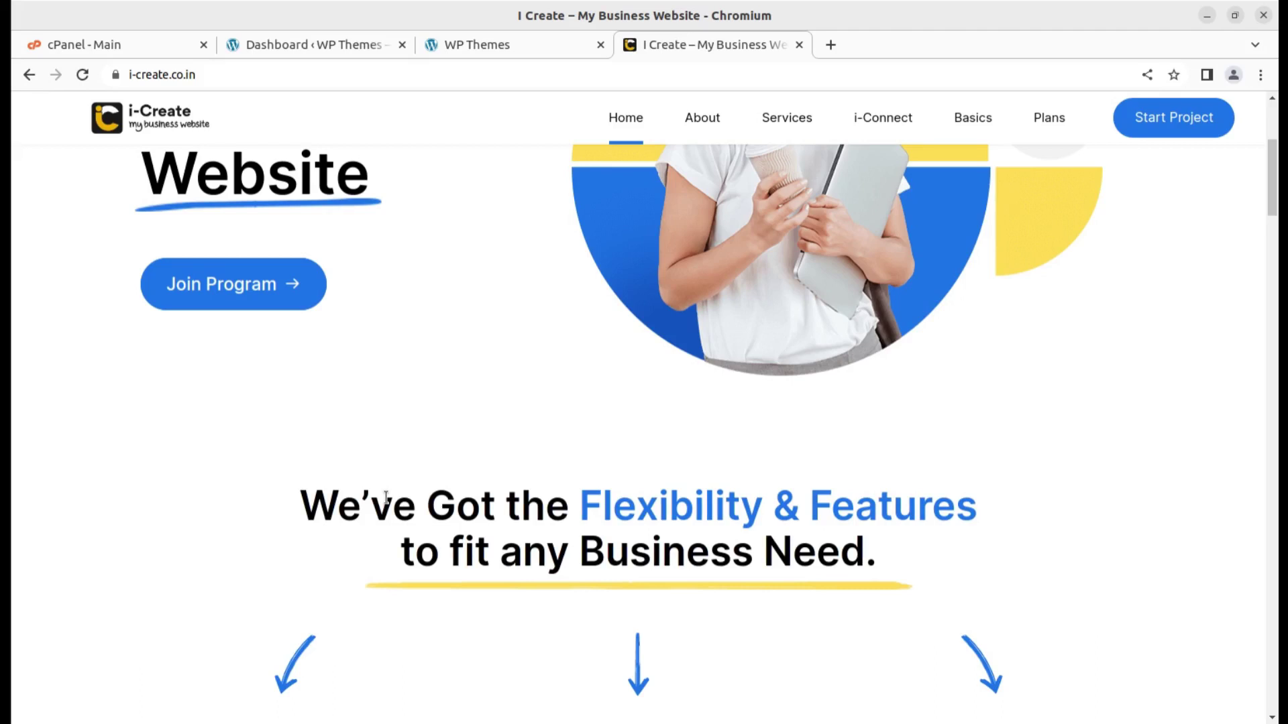
scroll(587, 537, "down", 3)
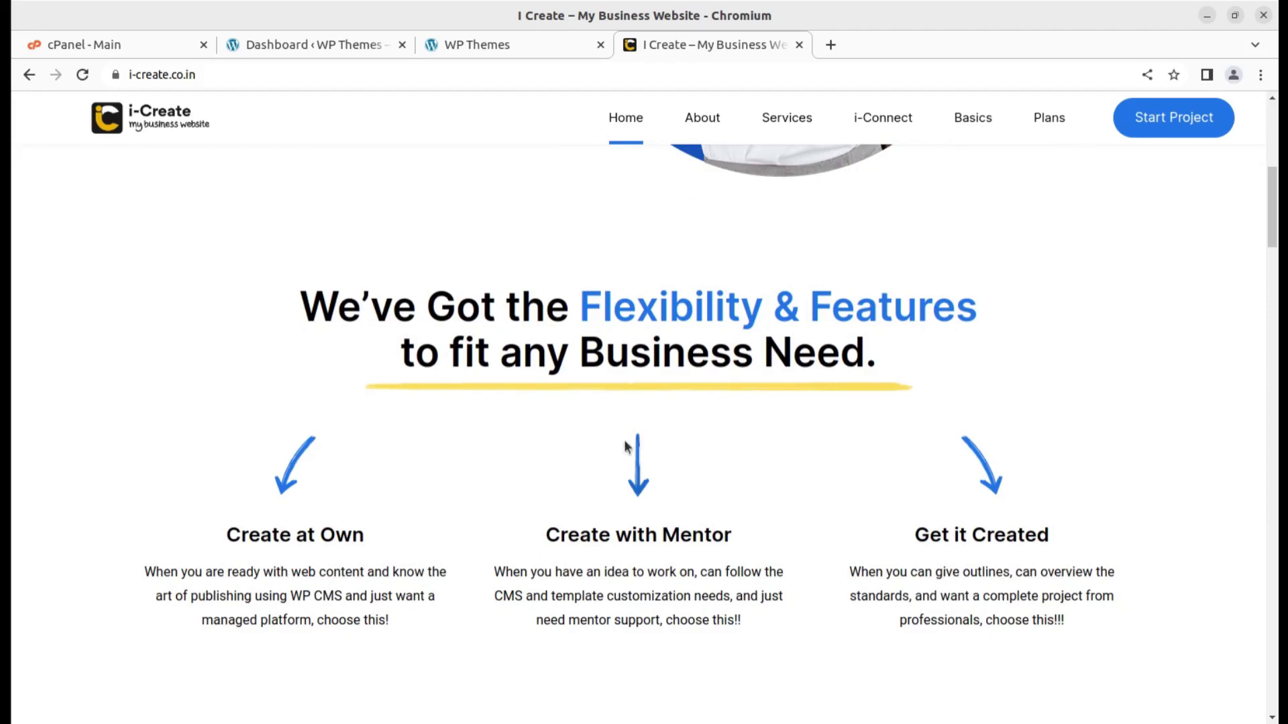
scroll(621, 447, "up", 8)
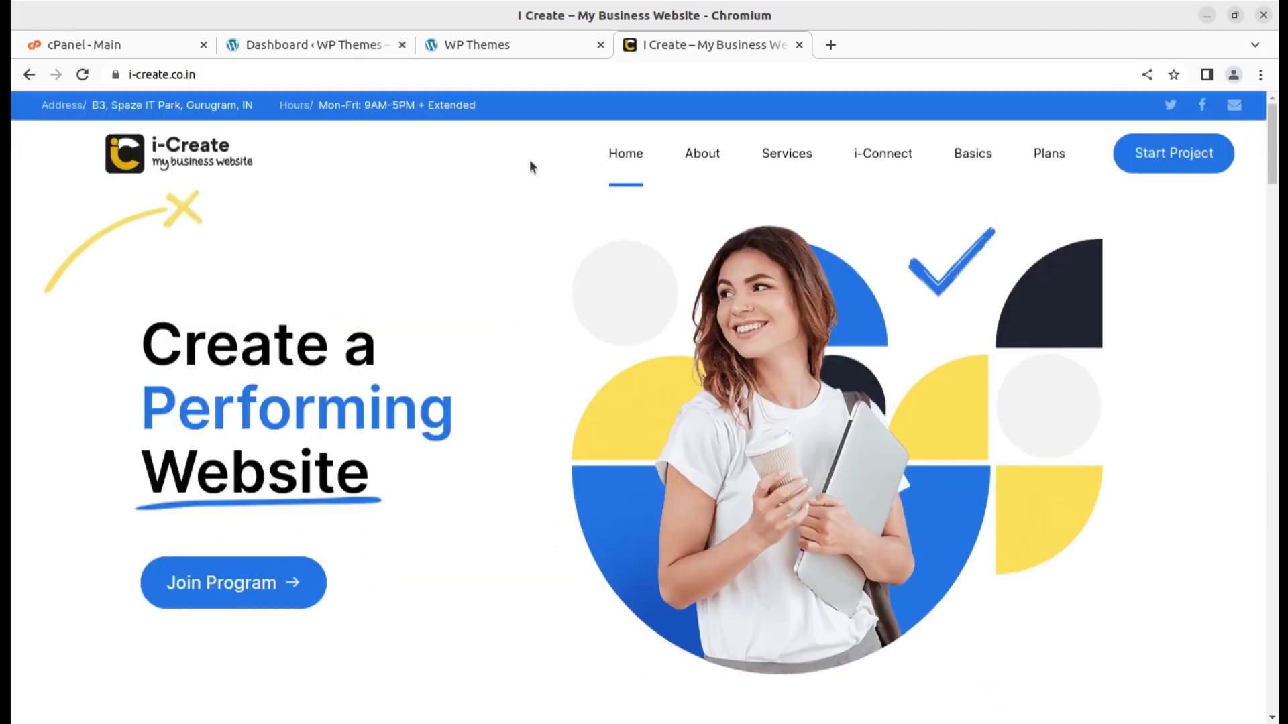
left_click(488, 44)
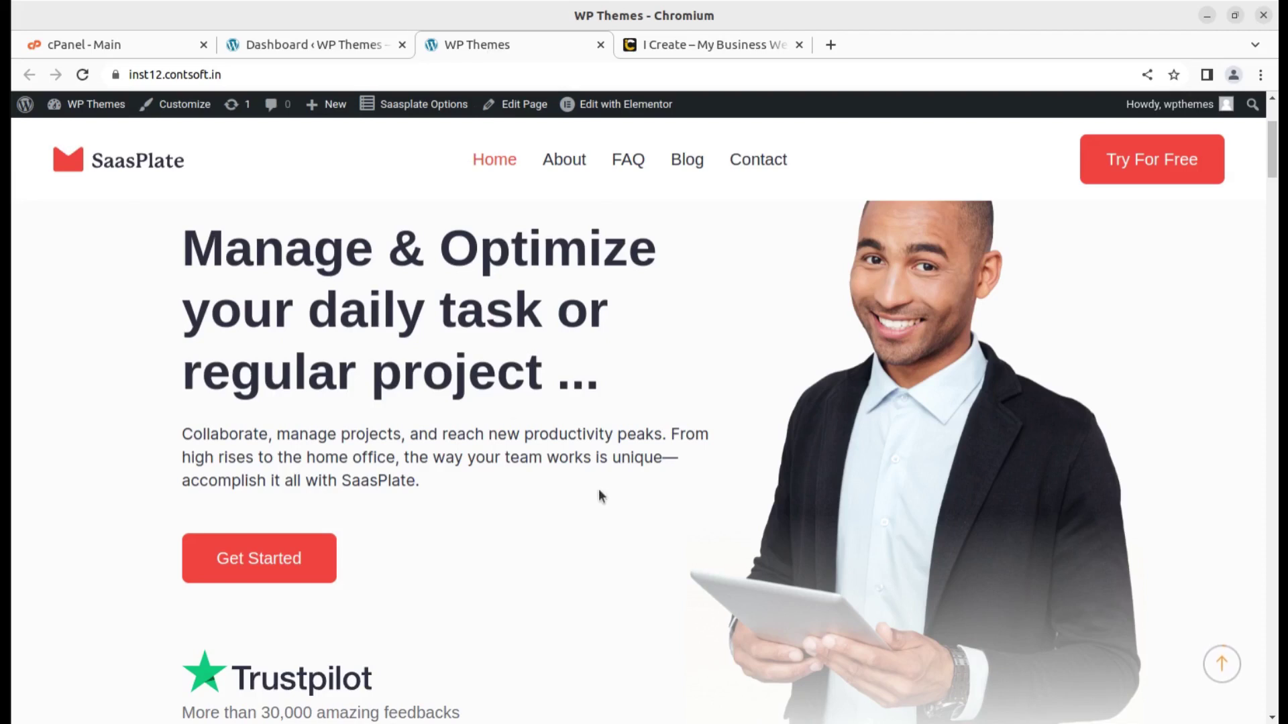
scroll(600, 497, "up", 5)
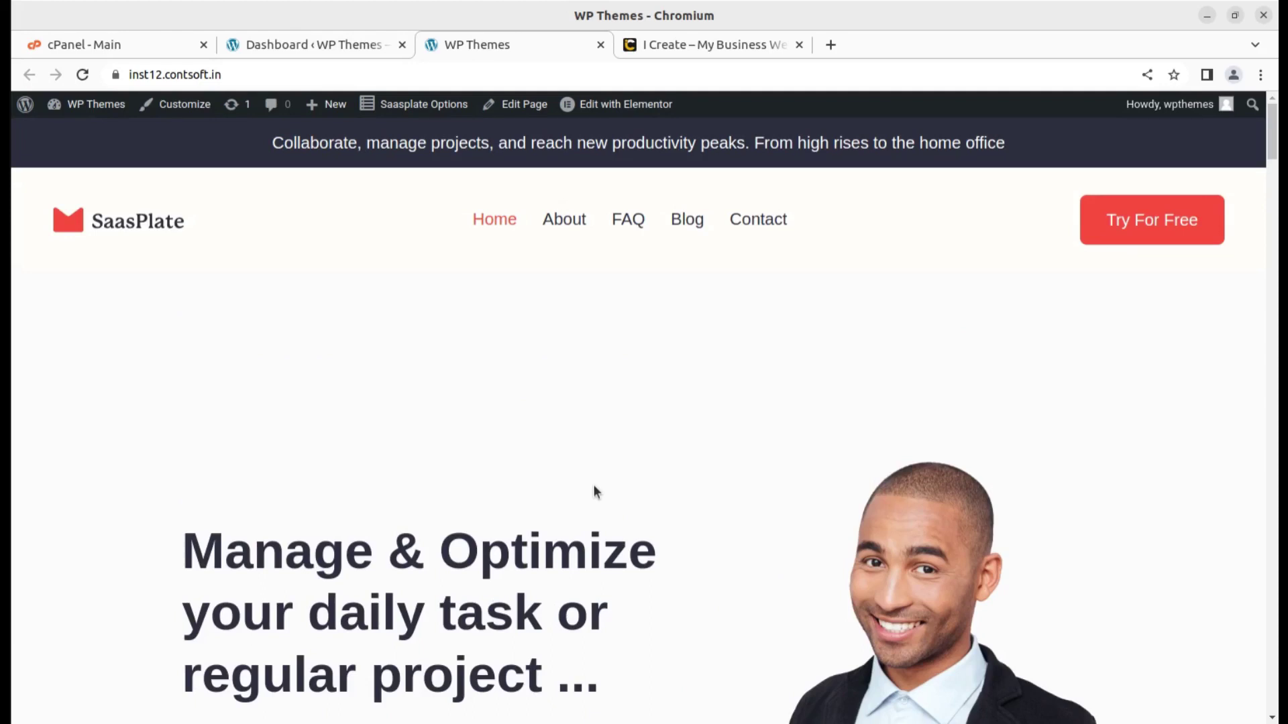
Open the form for uploading a new plugin as a .zip file in the WordPress dashboard
left_click(308, 50)
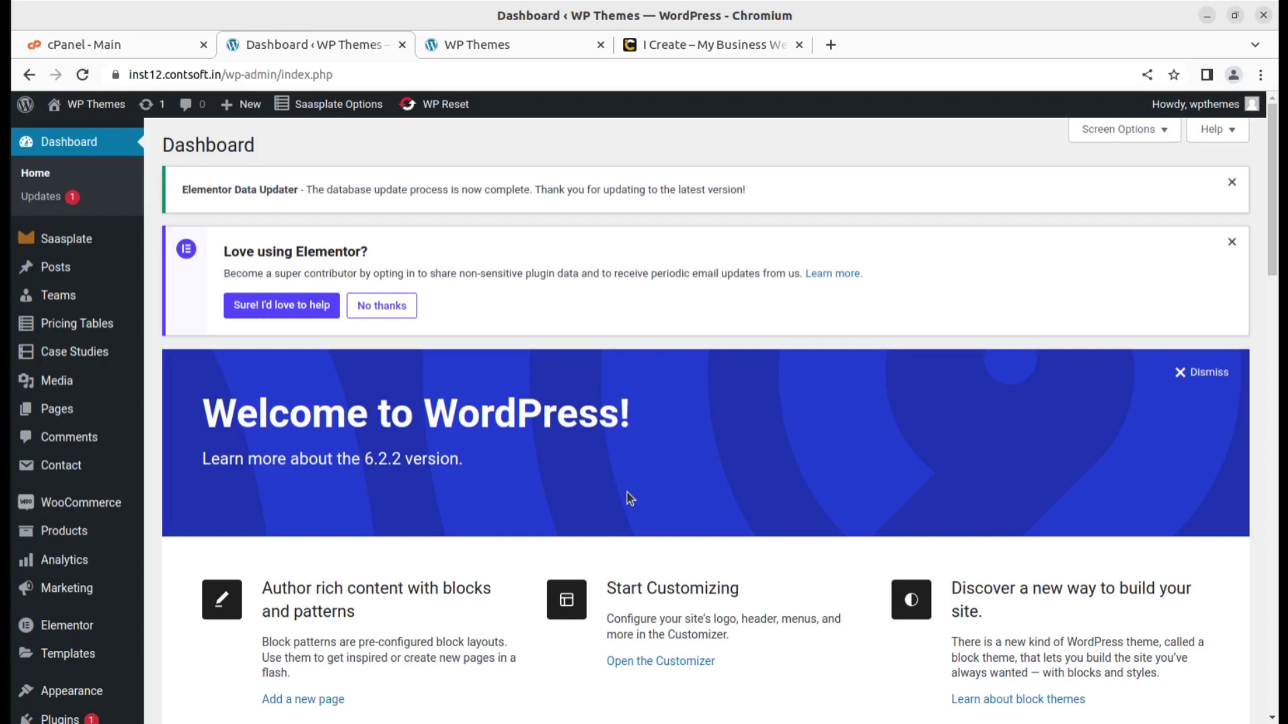
scroll(63, 463, "down", 2)
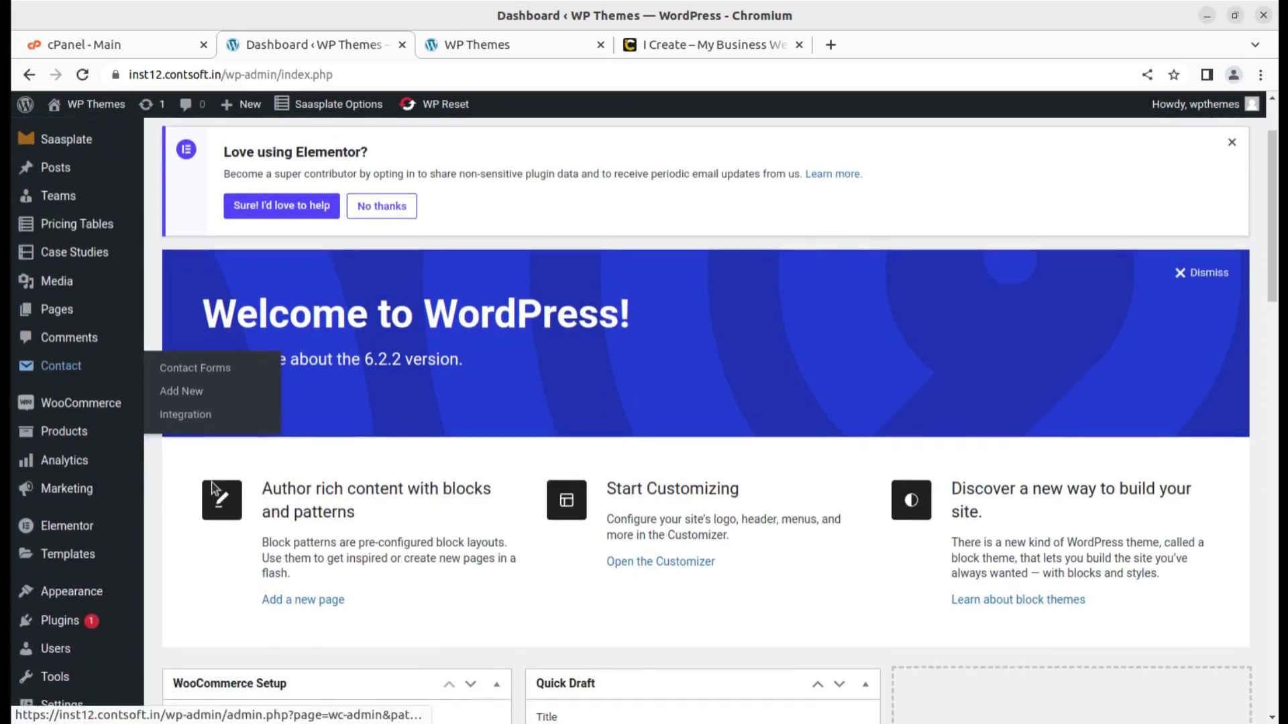
mouse_move(87, 618)
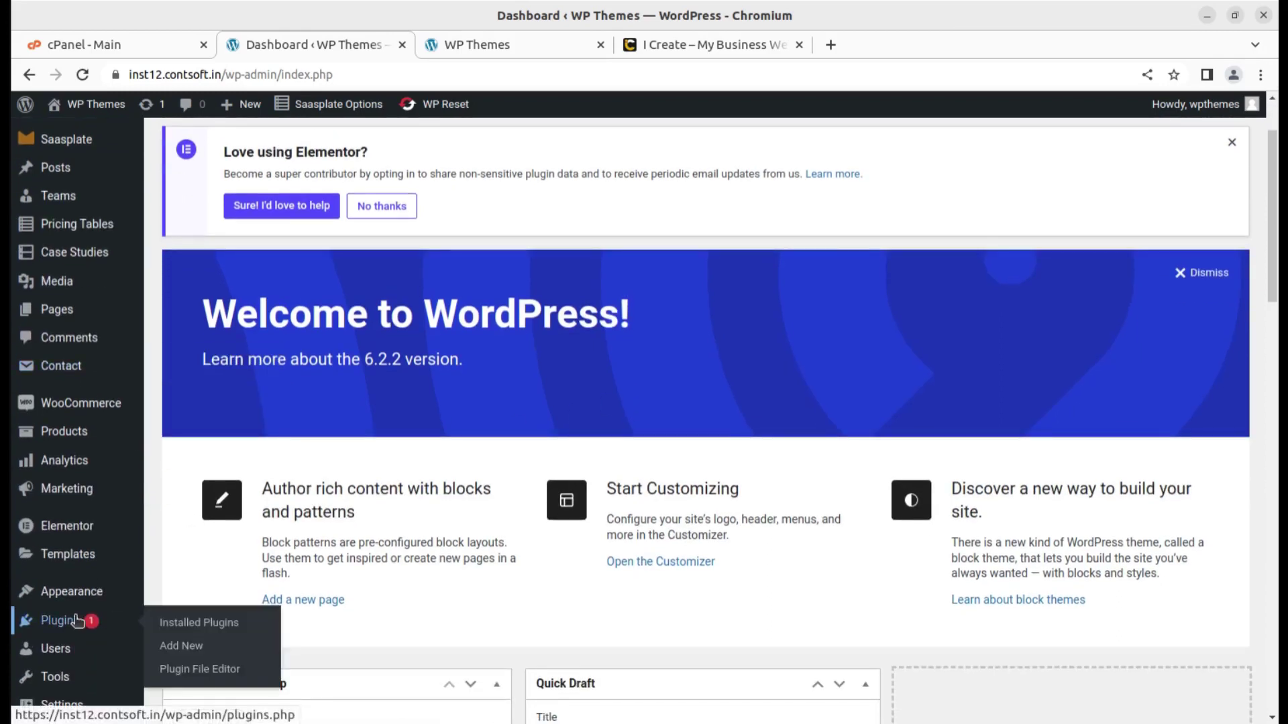
left_click(181, 648)
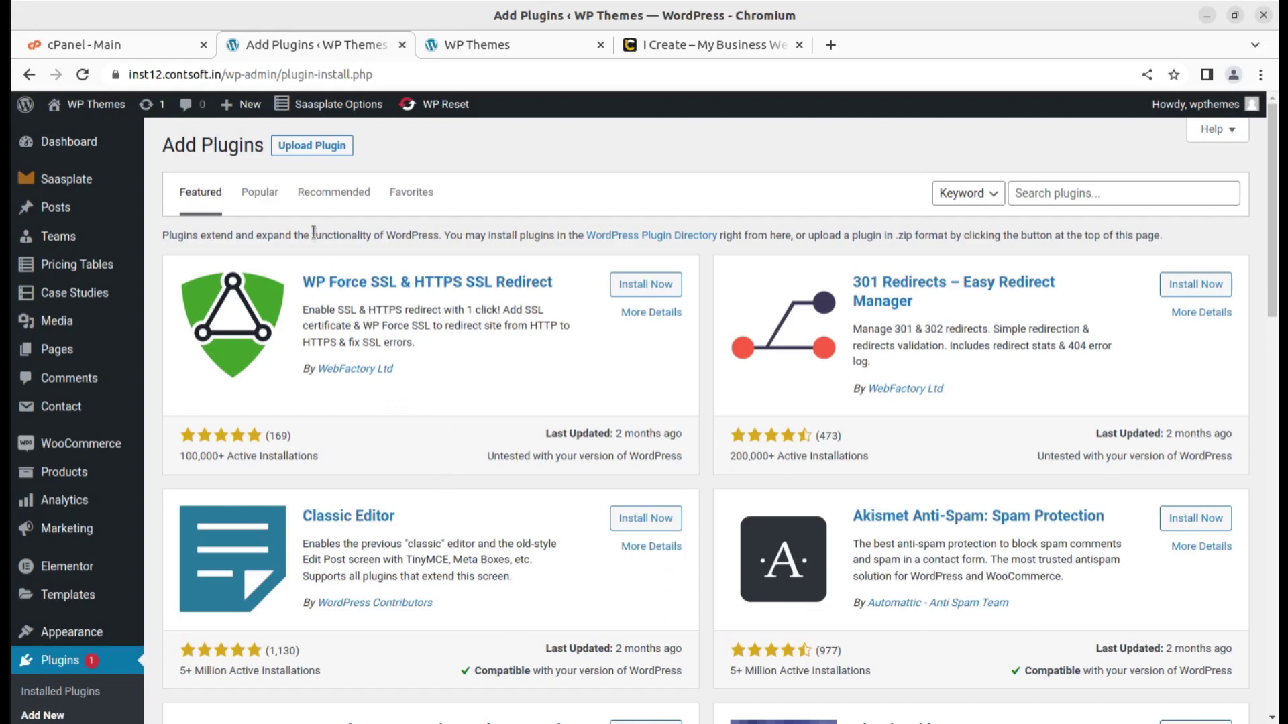
left_click(321, 147)
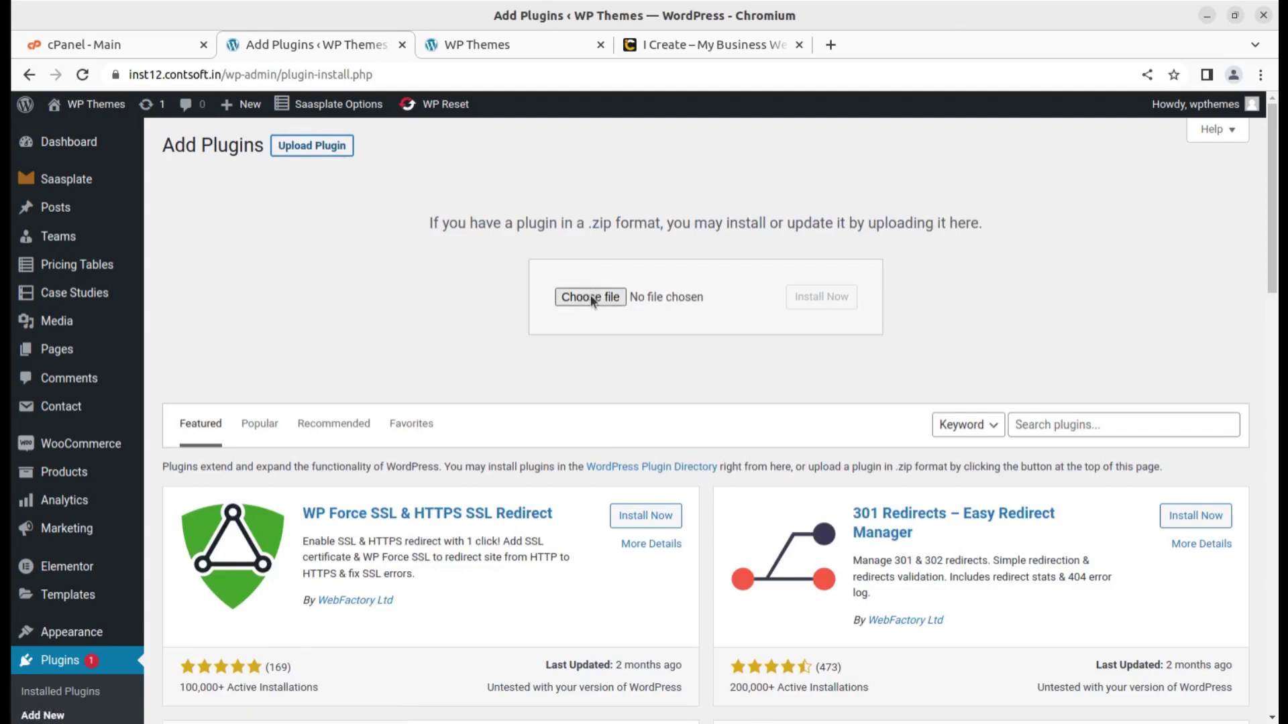
Choose page-builder-add.zip from the landing-page-builder folder in Downloads and install it as a plugin
left_click(592, 298)
left_click(346, 295)
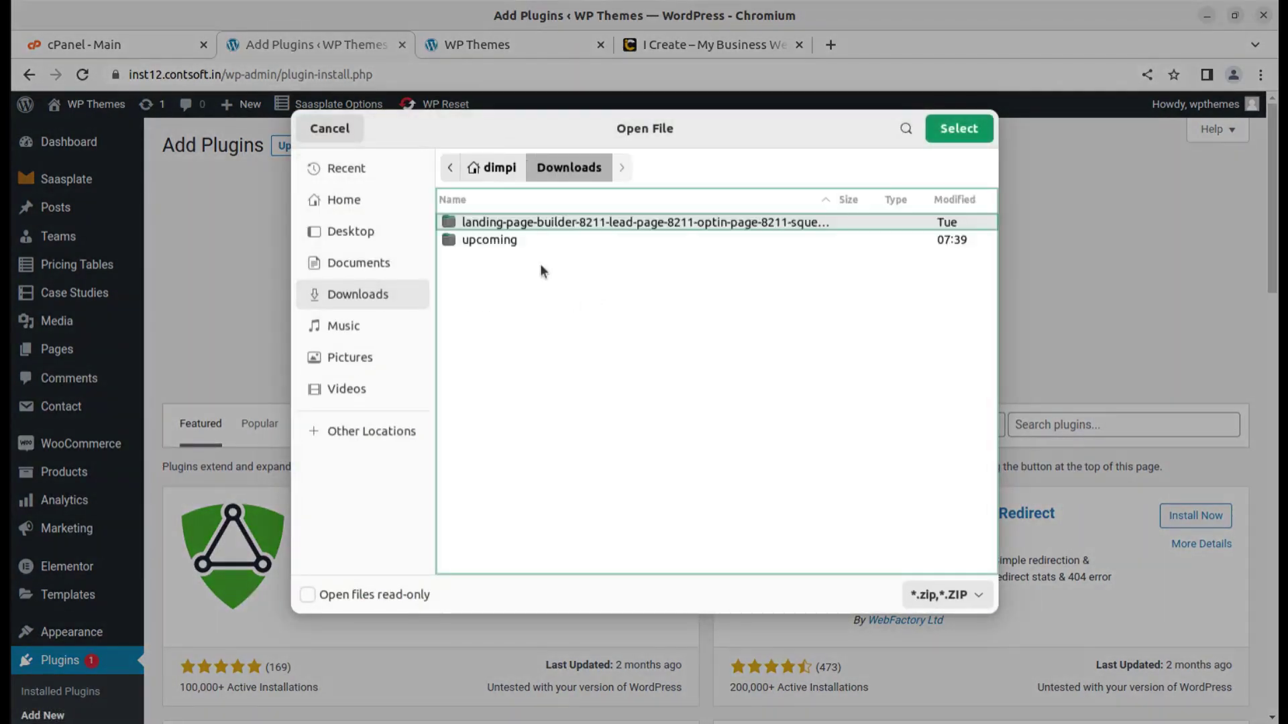
double_click(559, 221)
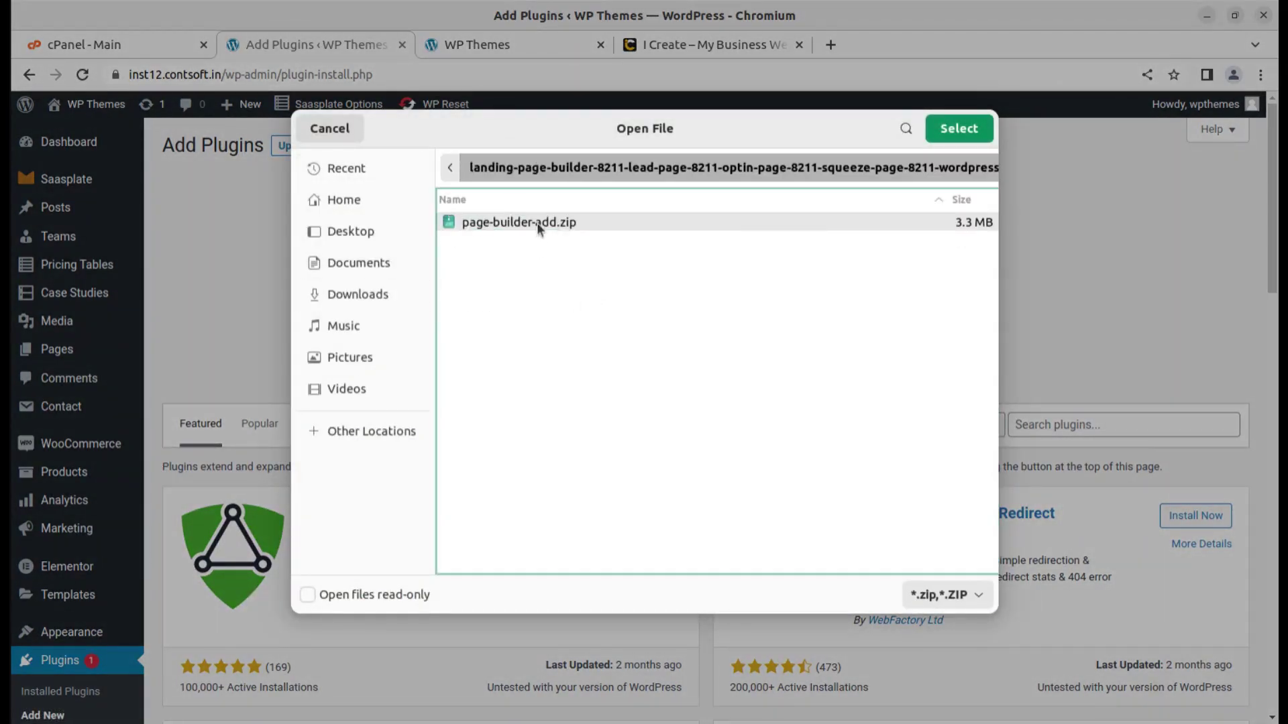
left_click(960, 131)
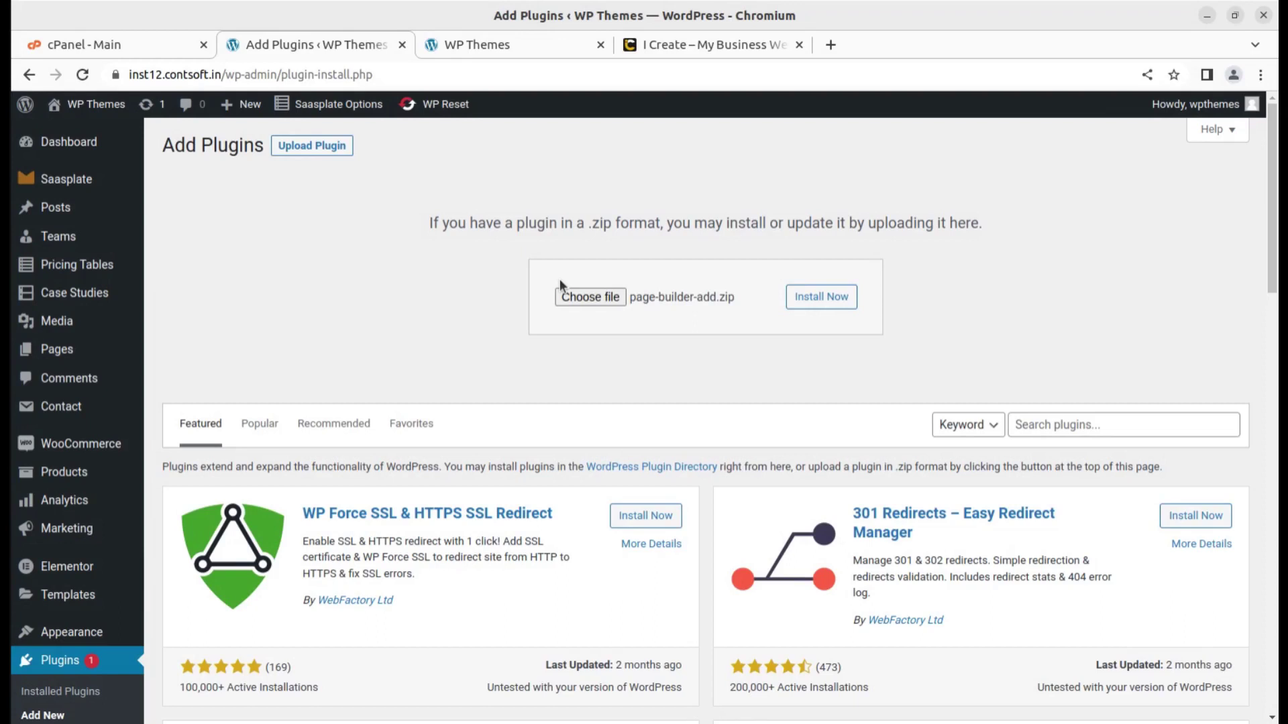
left_click(810, 303)
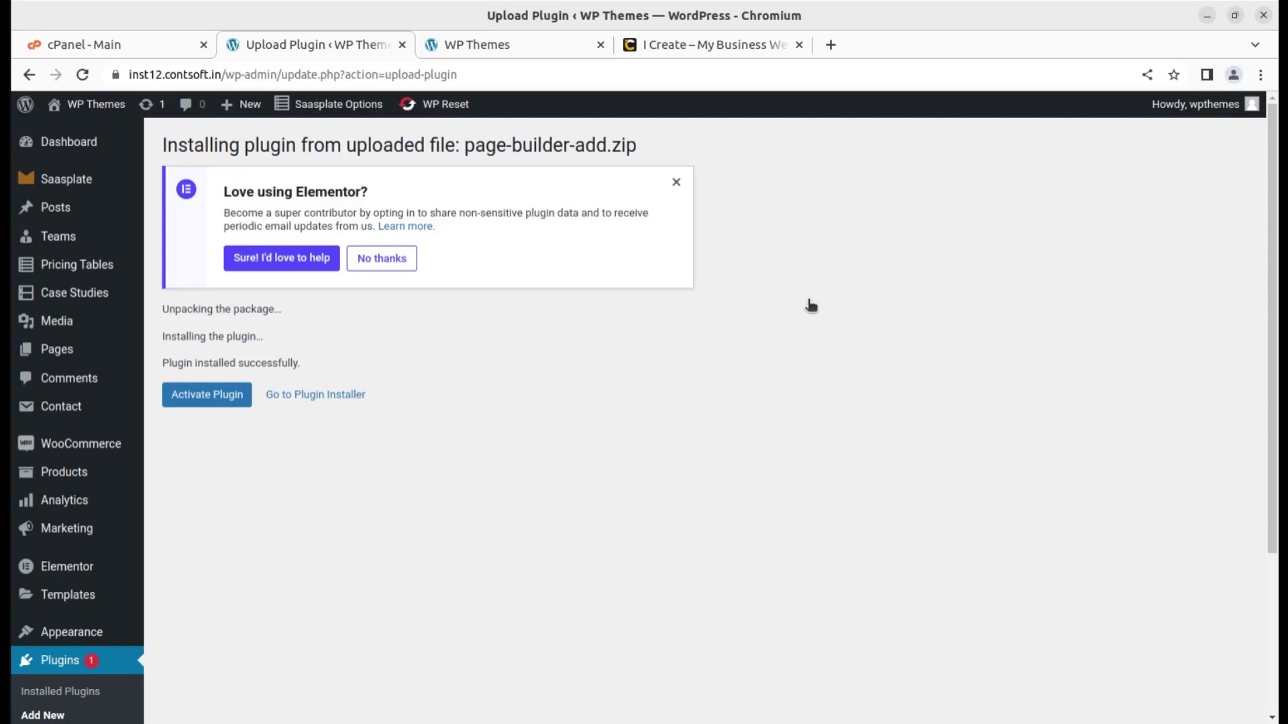
Activate the installed page builder plugin and look through the welcome information on its dashboard
left_click(676, 183)
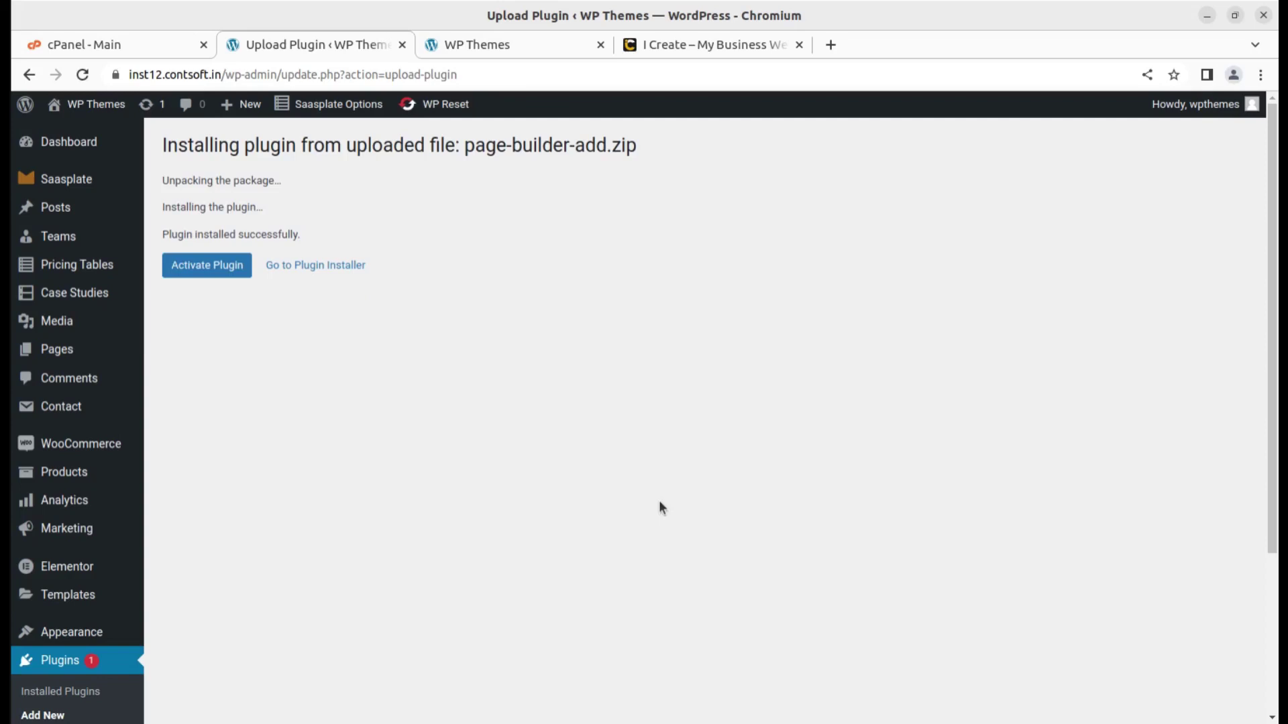
left_click(198, 269)
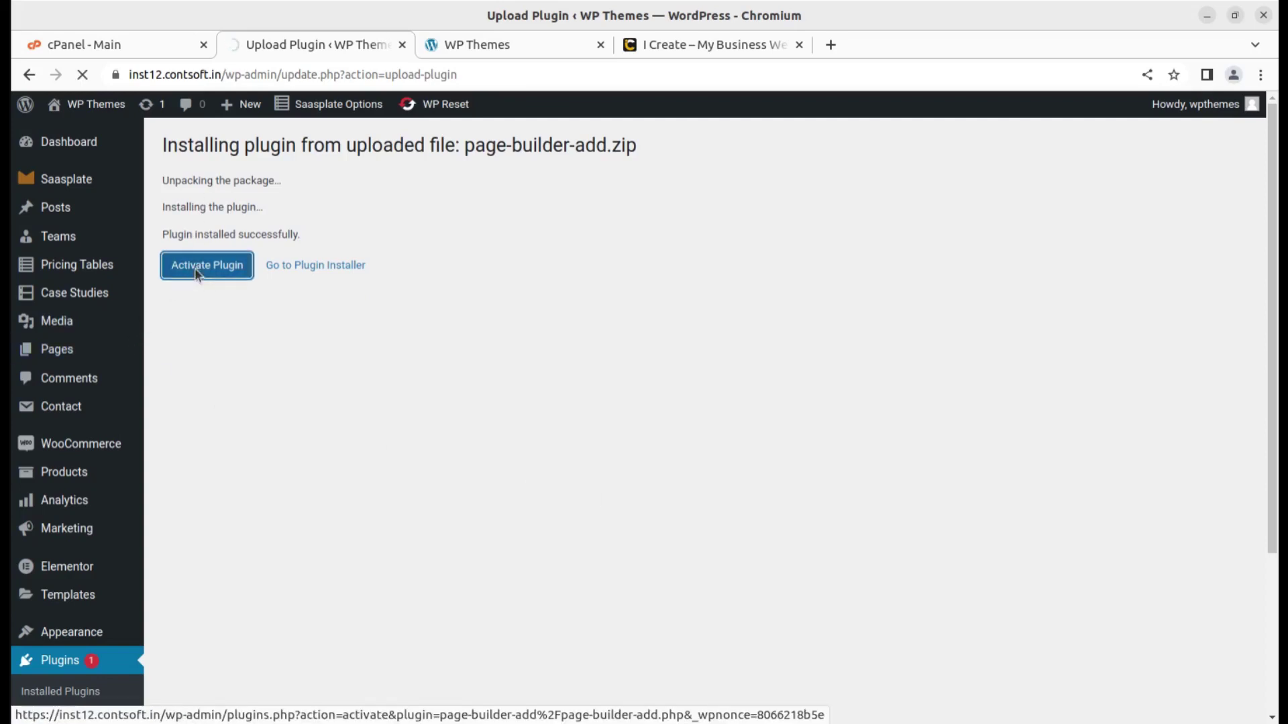
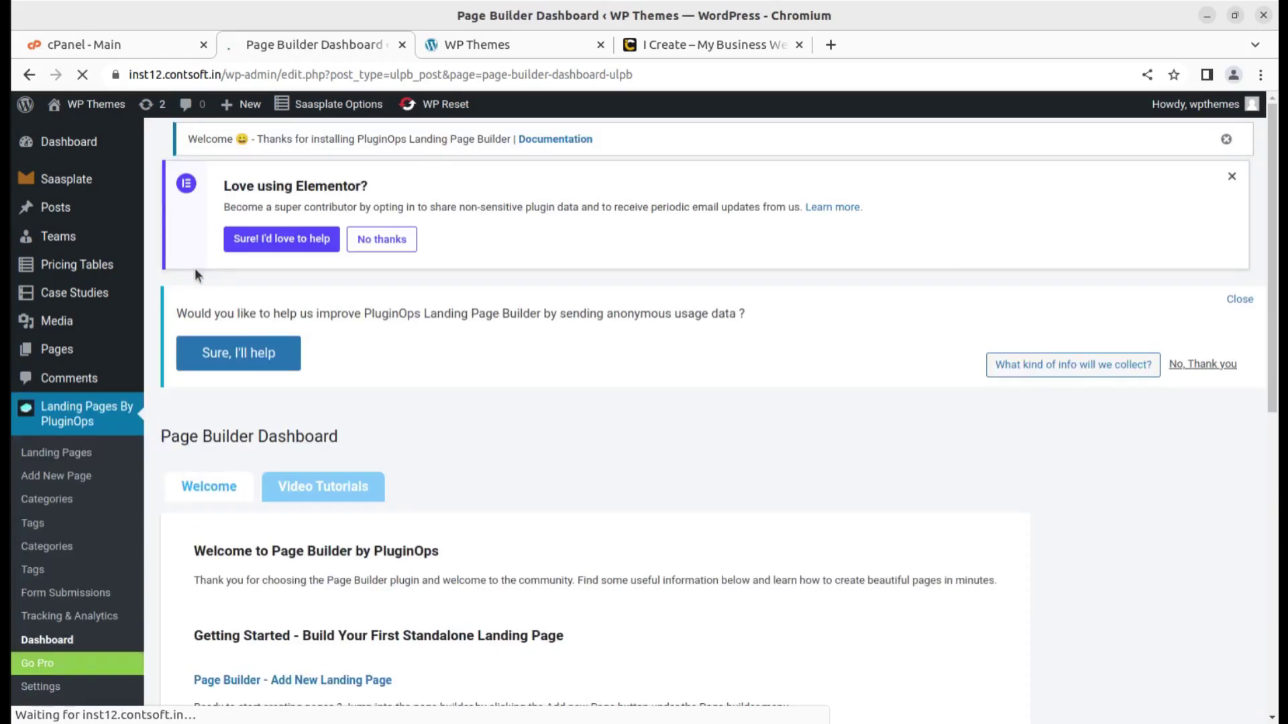
scroll(328, 416, "down", 2)
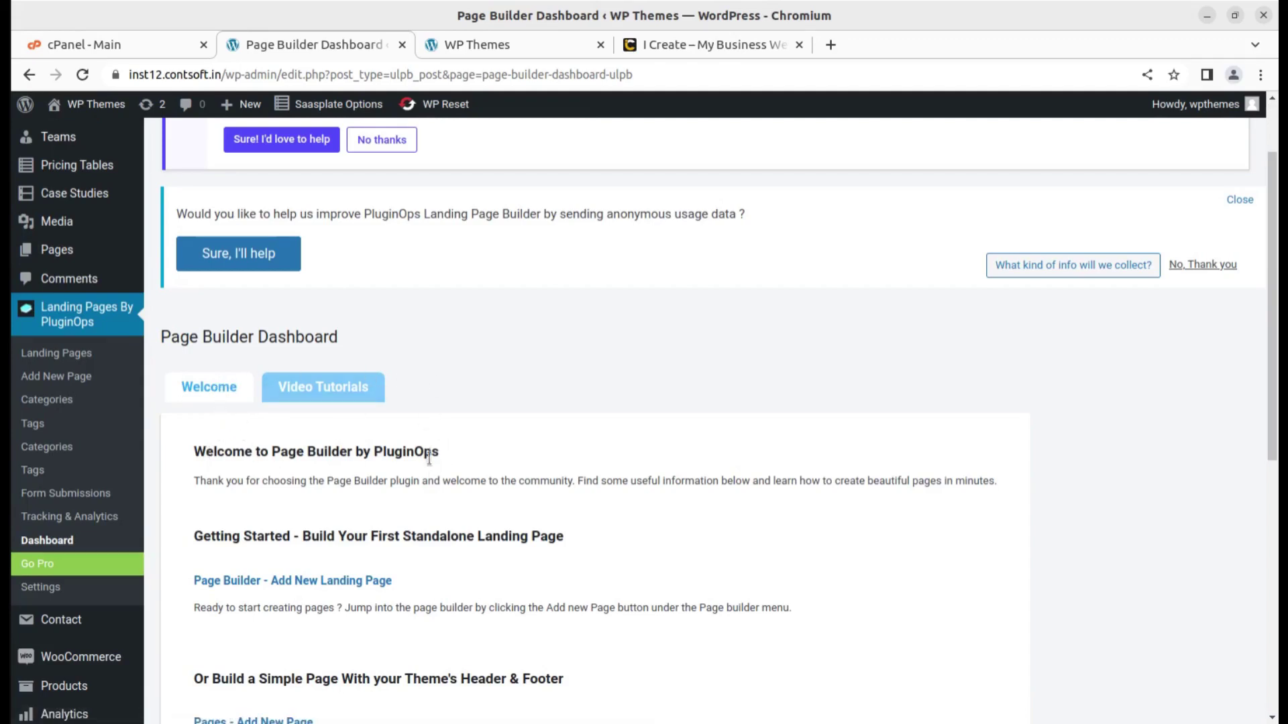
scroll(429, 458, "down", 4)
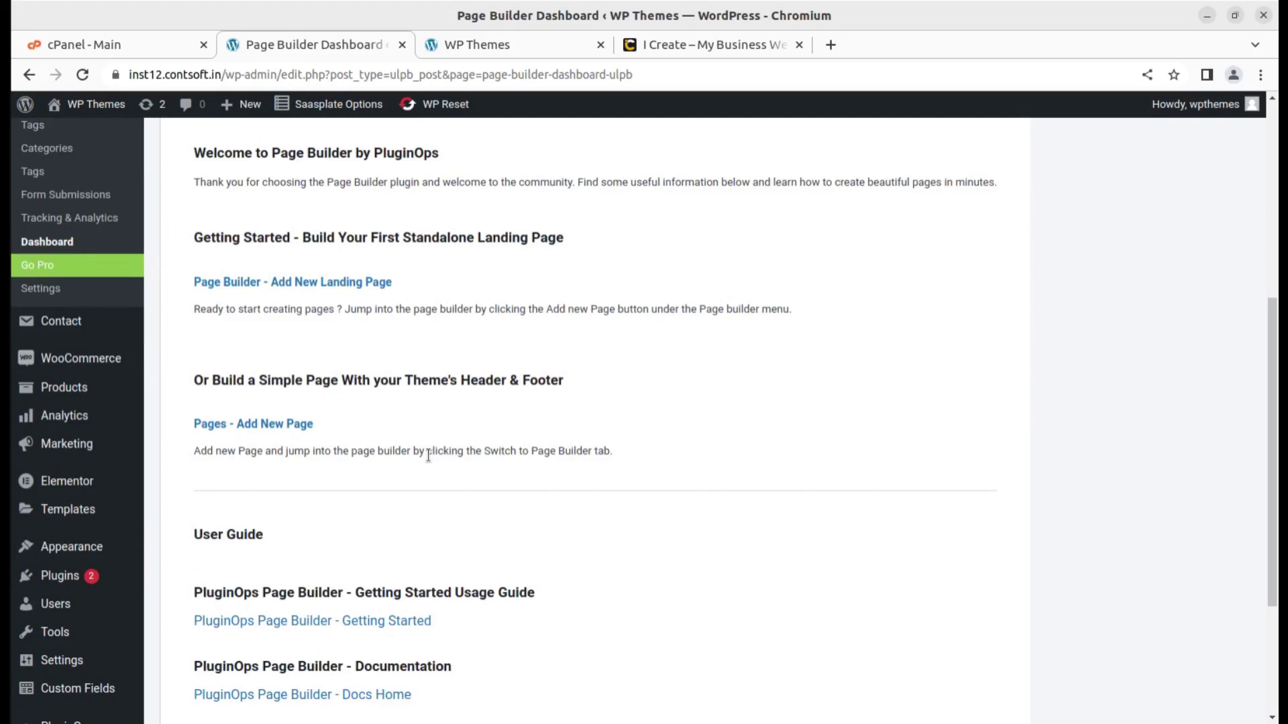
scroll(287, 456, "up", 3)
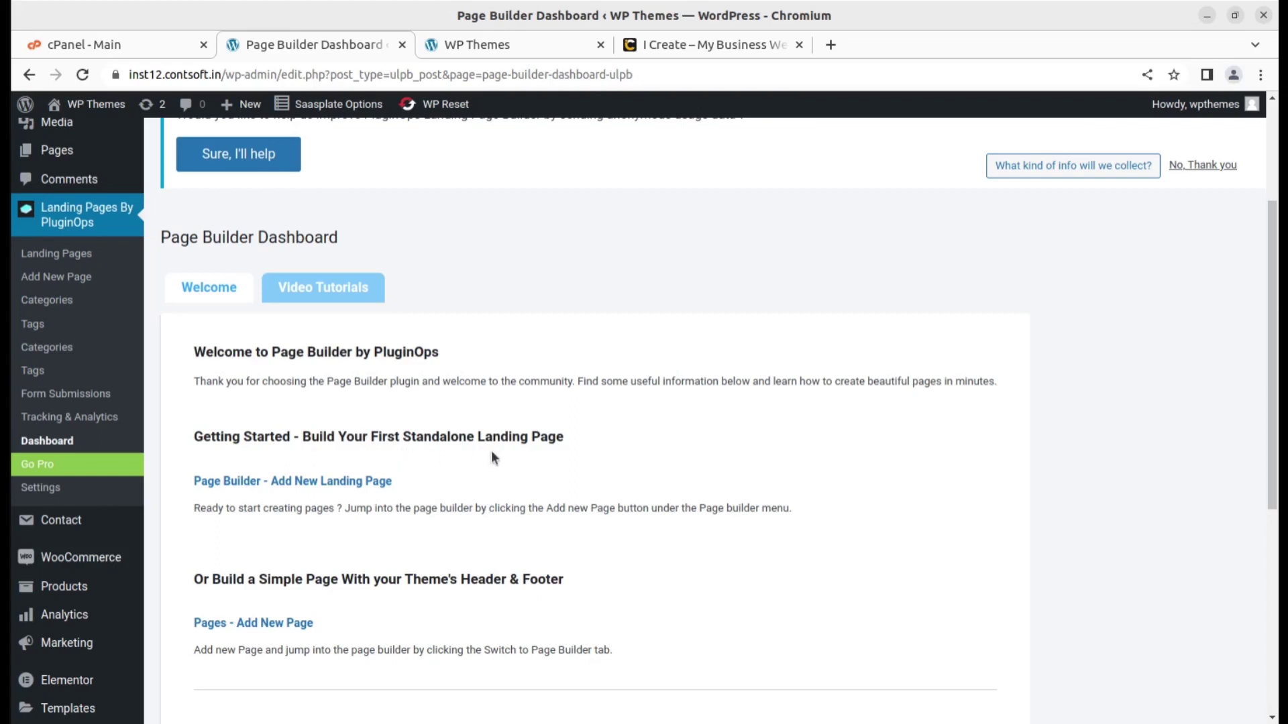
Read through the getting-started and User Guide sections of the Page Builder dashboard
scroll(630, 448, "down", 3)
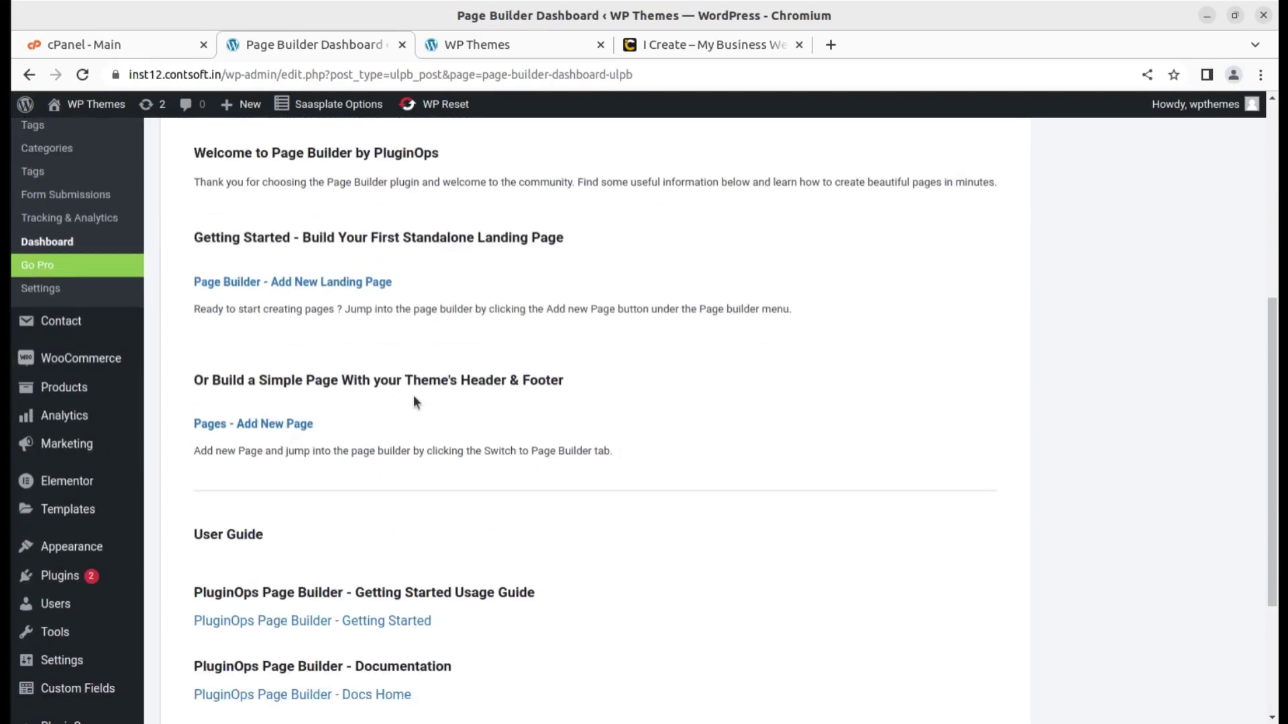
scroll(278, 448, "down", 3)
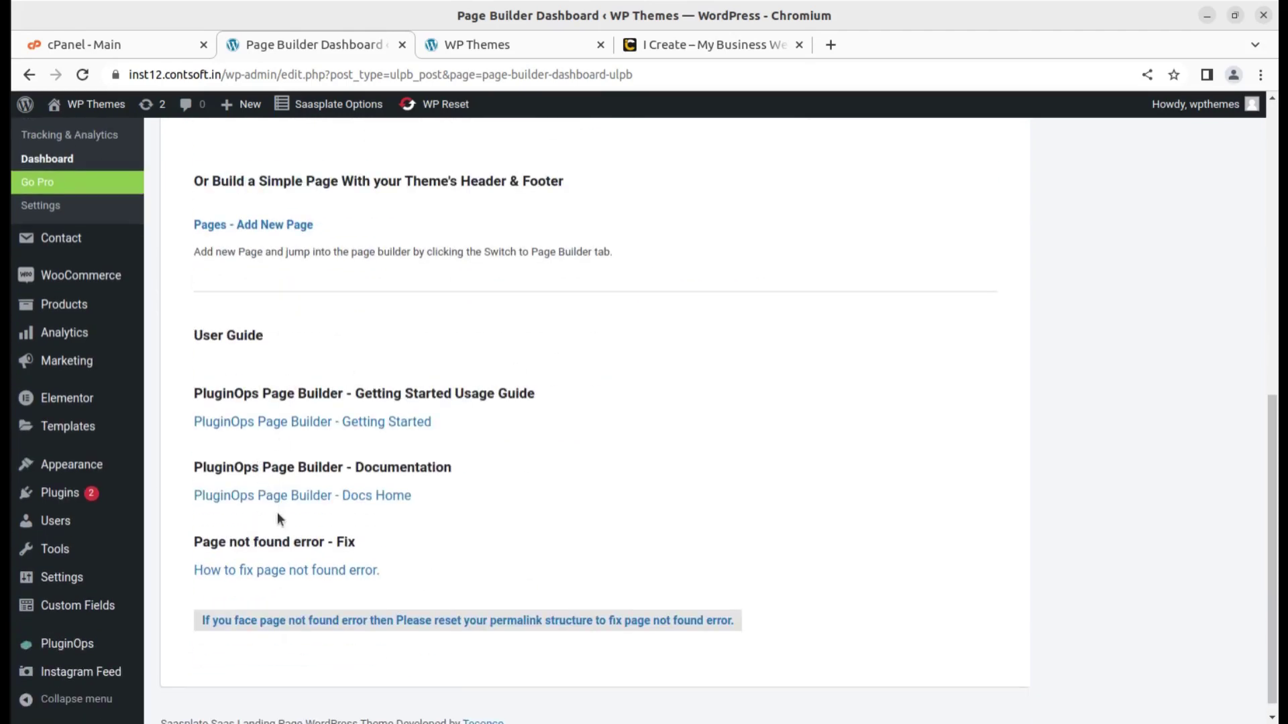
scroll(220, 526, "up", 2)
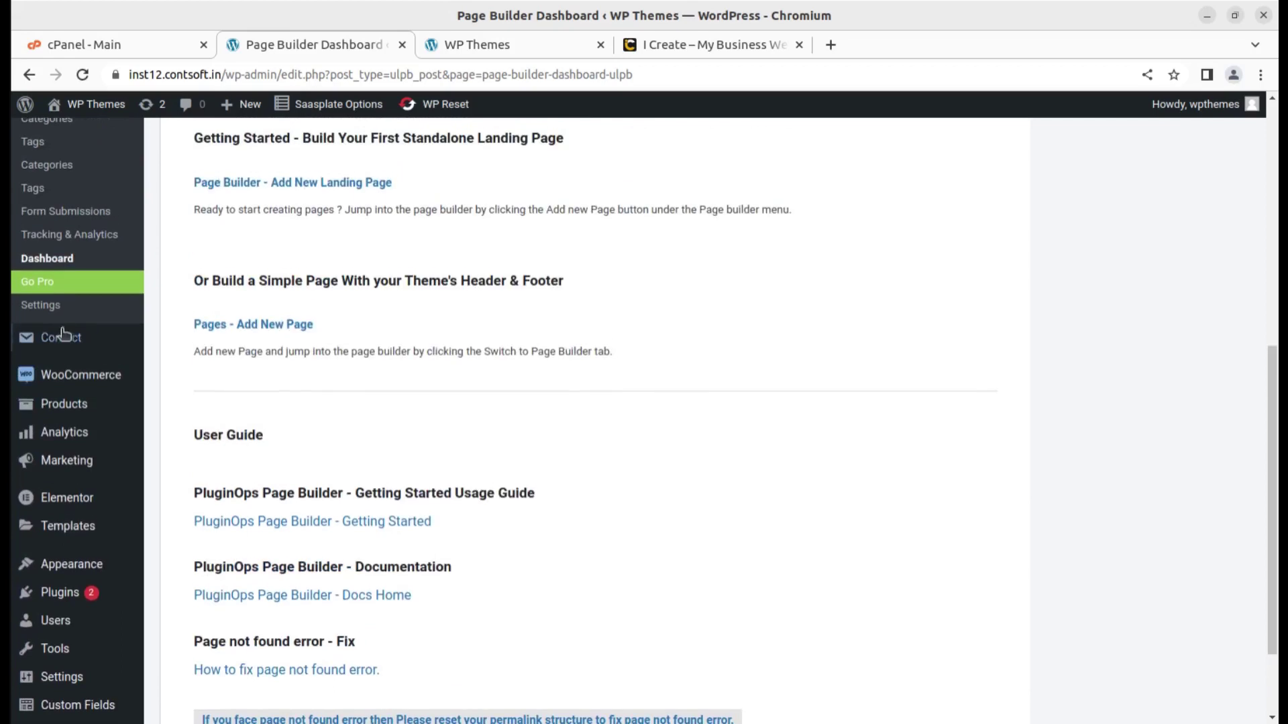
Open the plugin's Go Pro page and examine the premium features and e-mail marketing integrations it offers
left_click(47, 285)
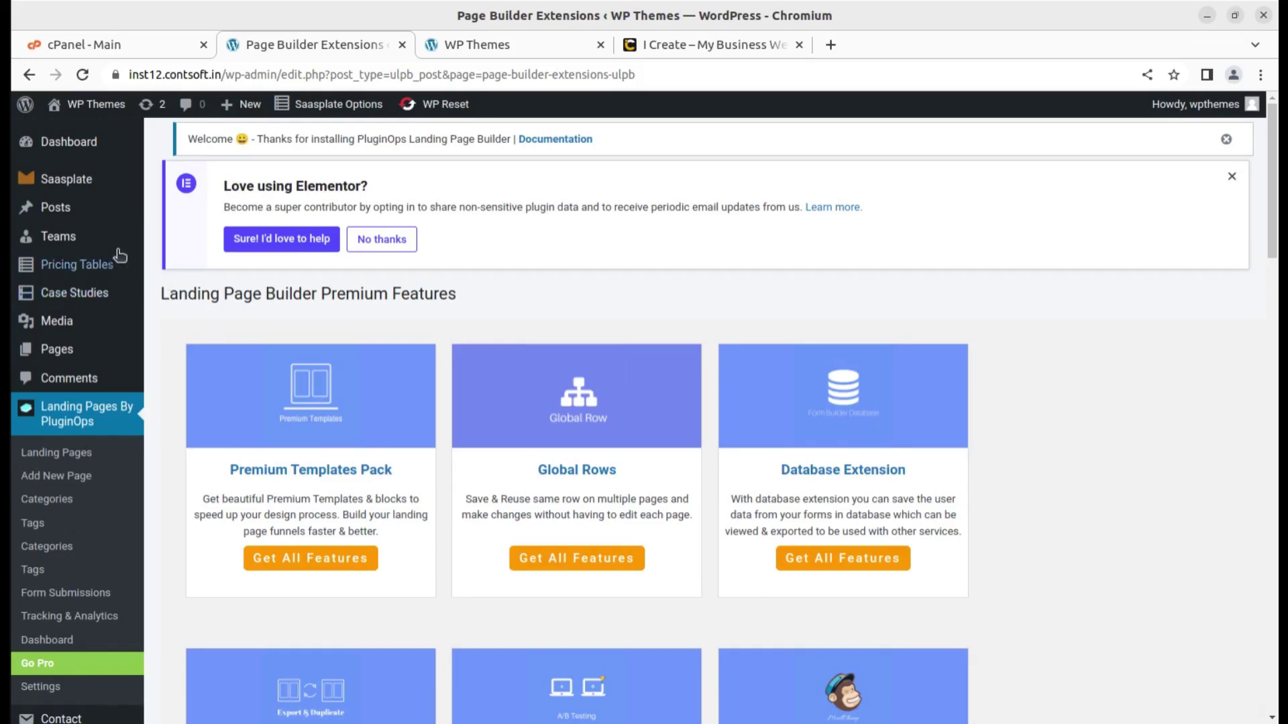
mouse_move(97, 230)
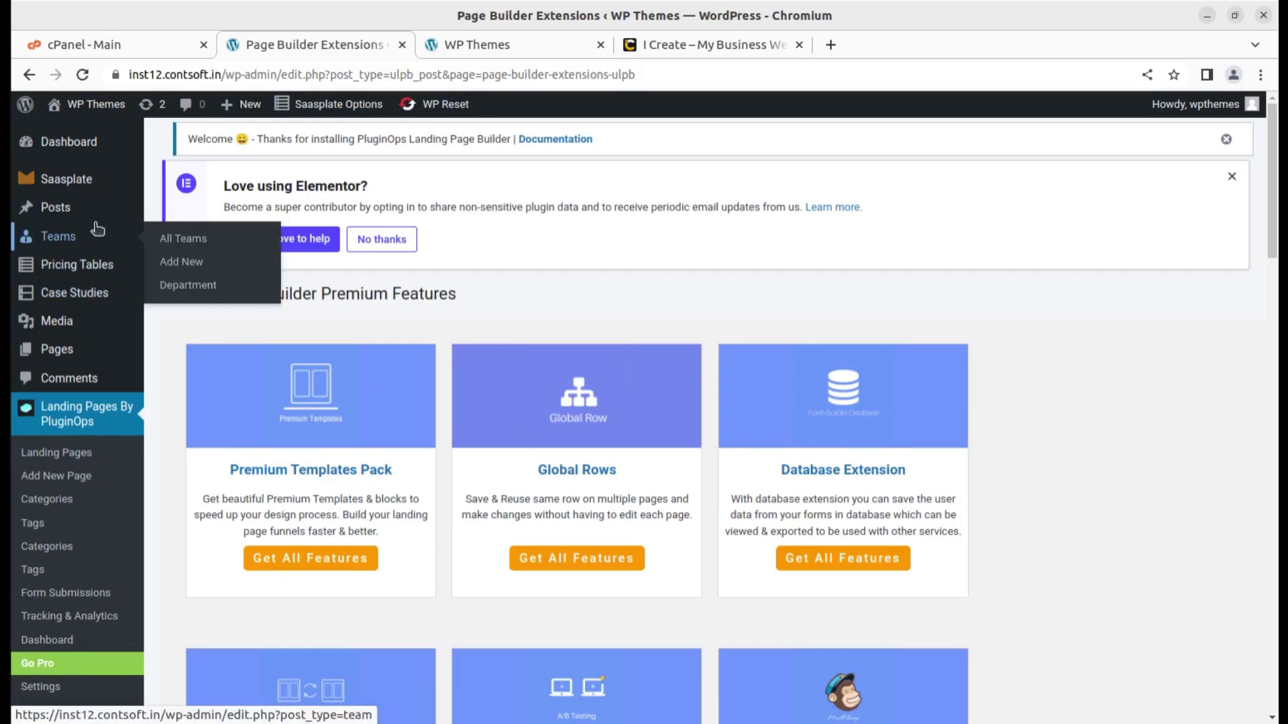
scroll(570, 493, "down", 3)
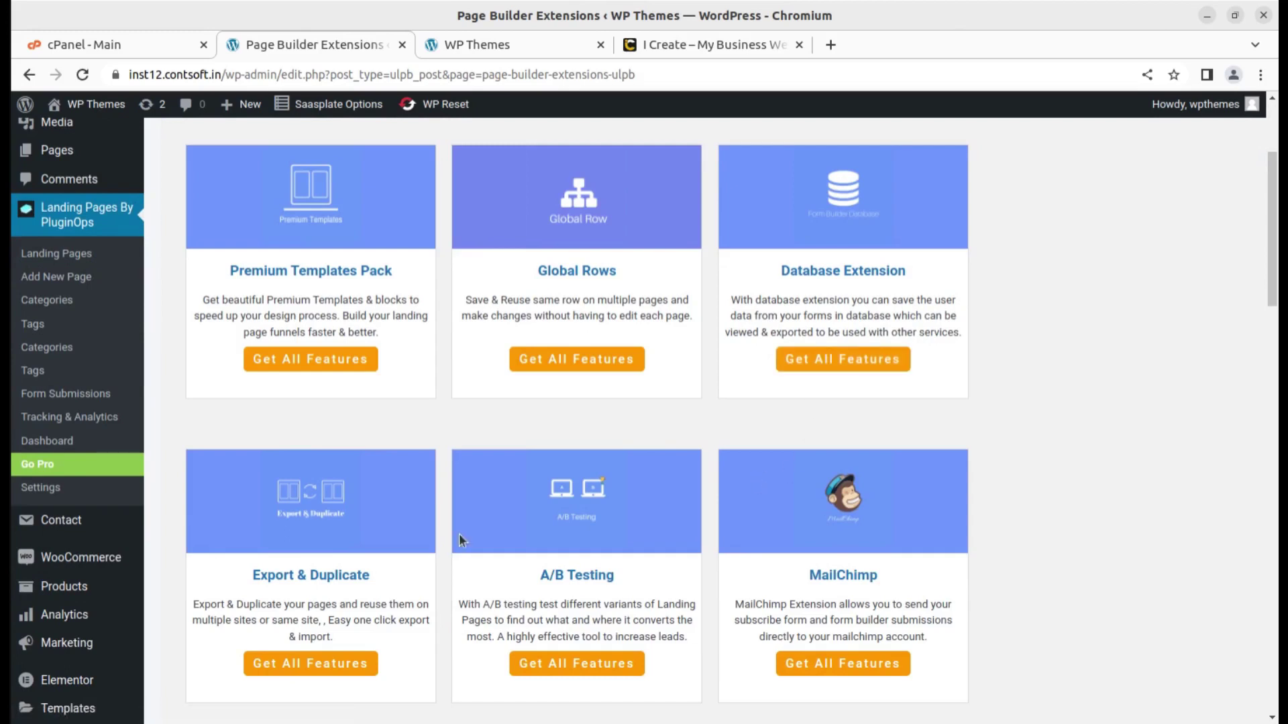
scroll(460, 538, "down", 3)
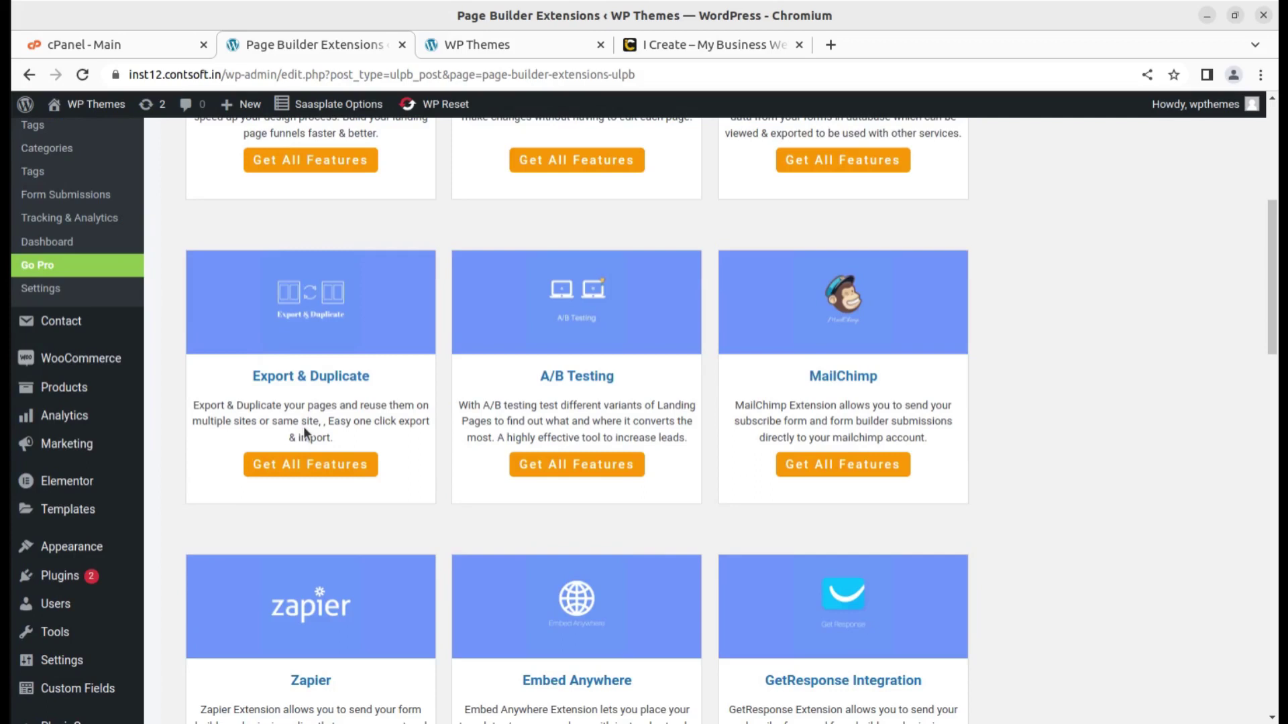
scroll(677, 447, "down", 7)
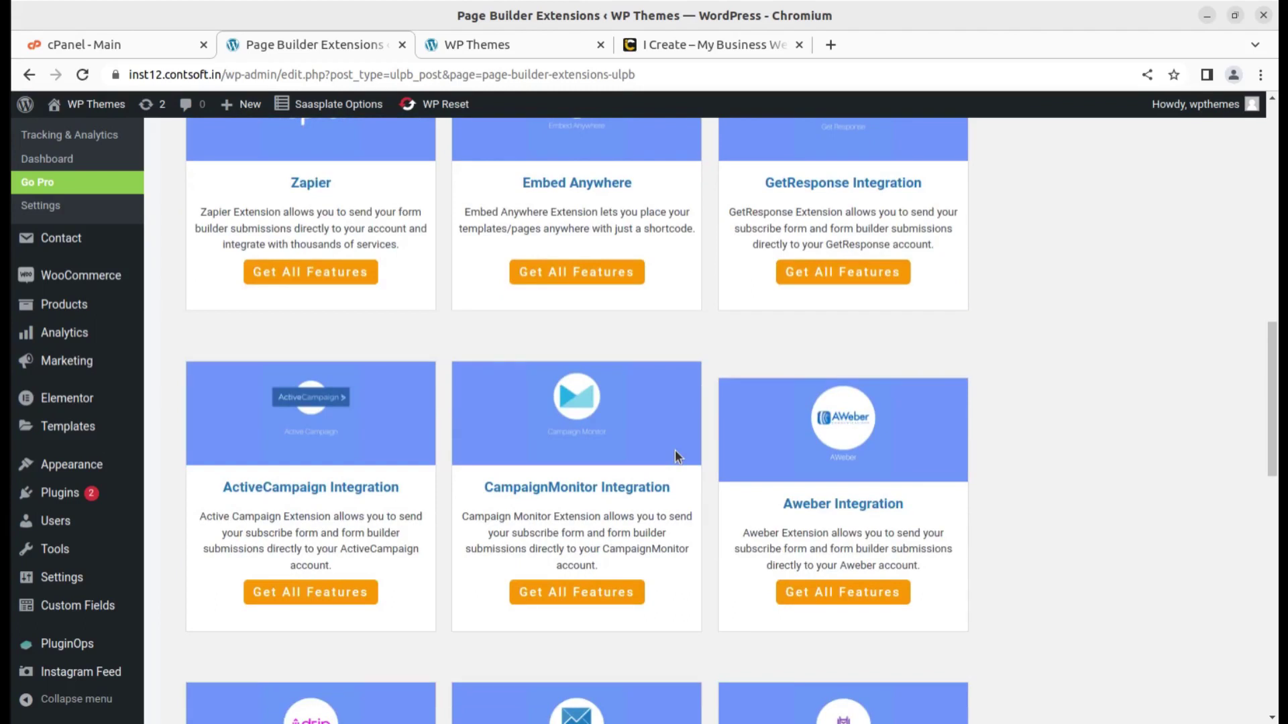
scroll(676, 456, "down", 4)
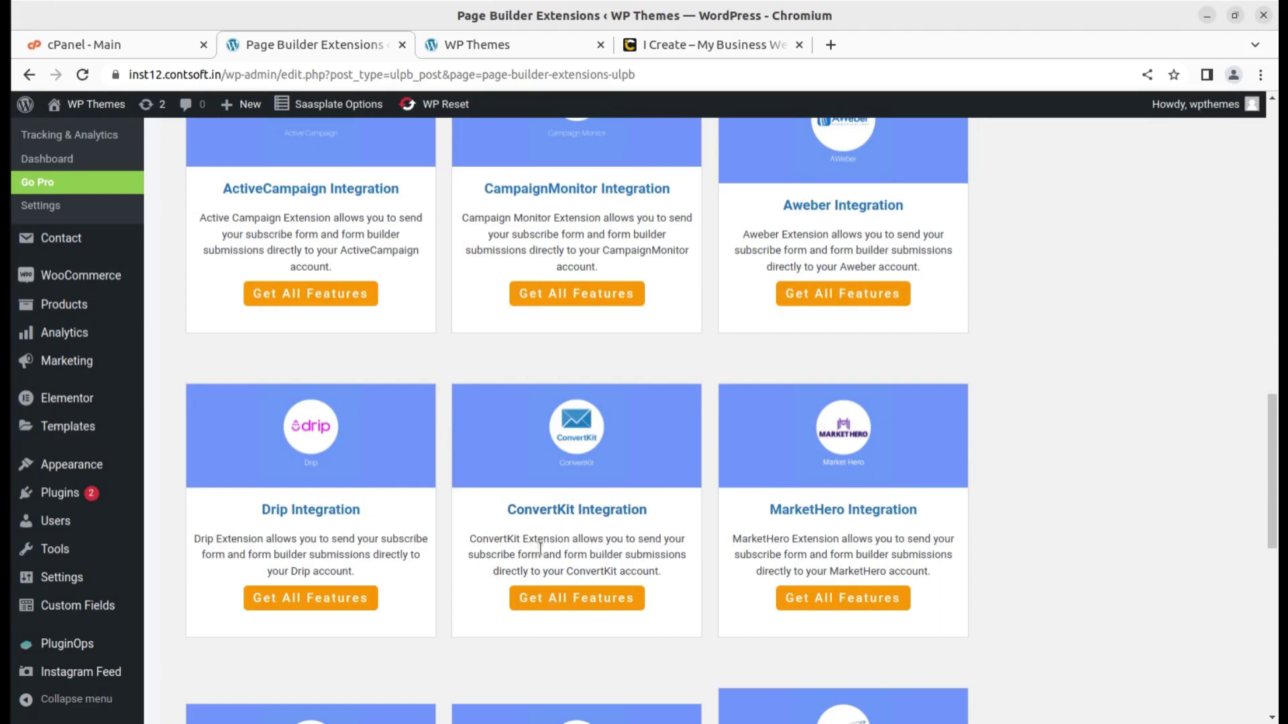
scroll(541, 549, "down", 1)
scroll(752, 505, "down", 2)
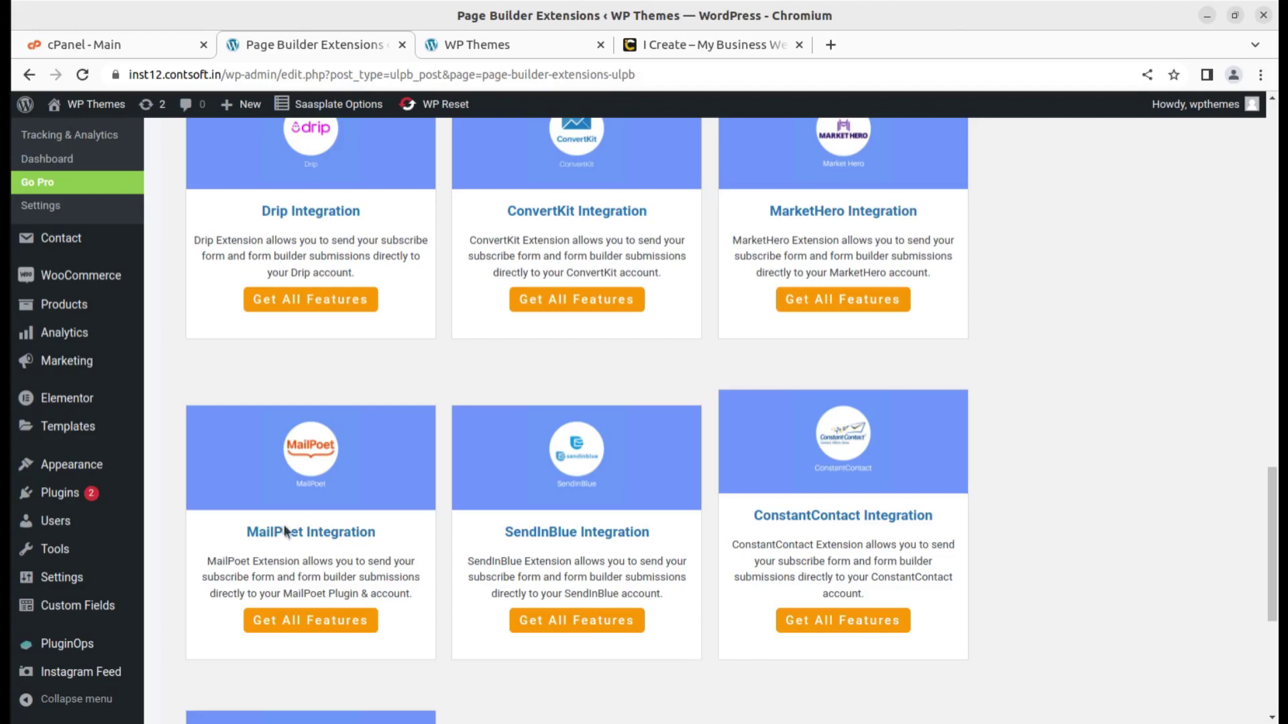
Open the plugin's list of landing pages
scroll(265, 526, "up", 3)
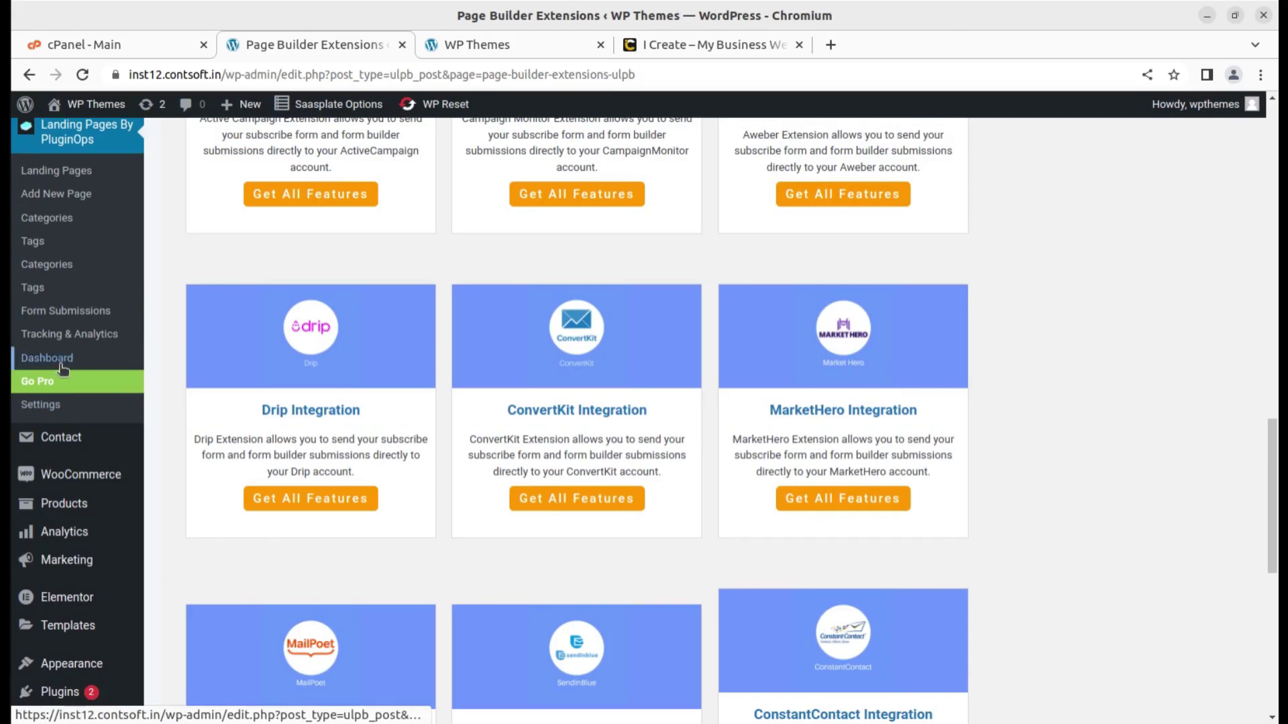
scroll(64, 374, "up", 3)
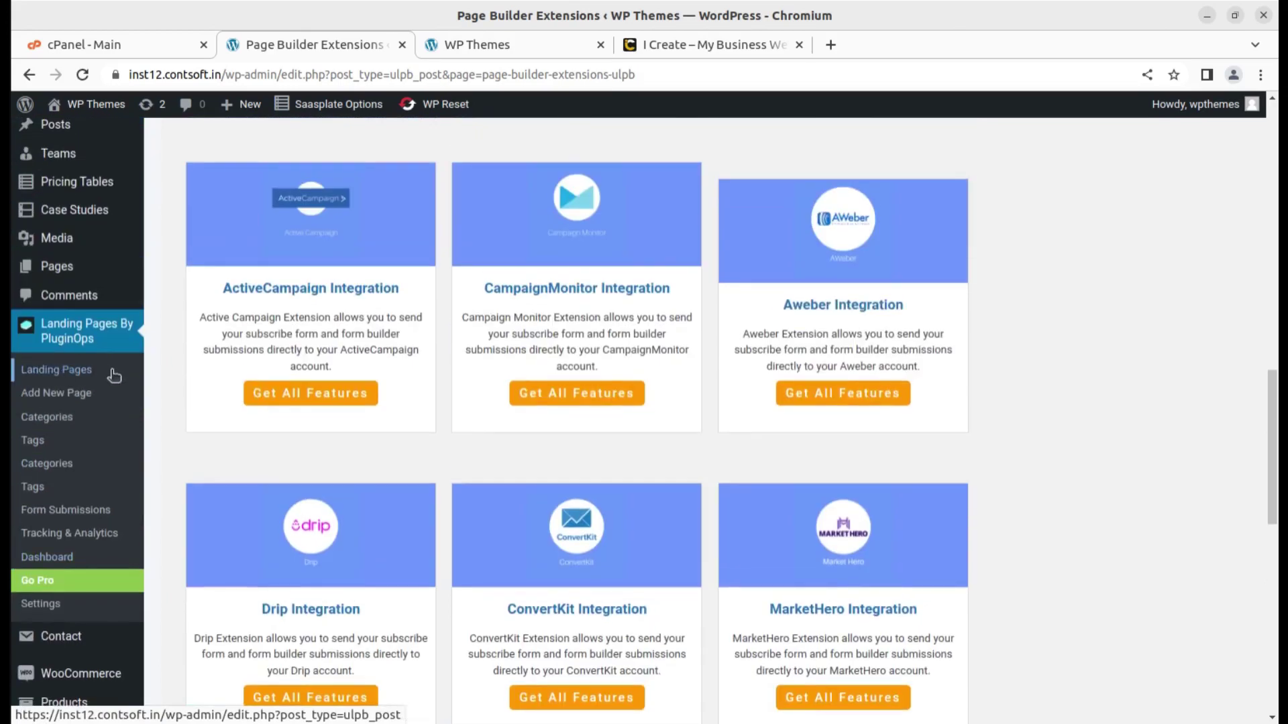
left_click(63, 377)
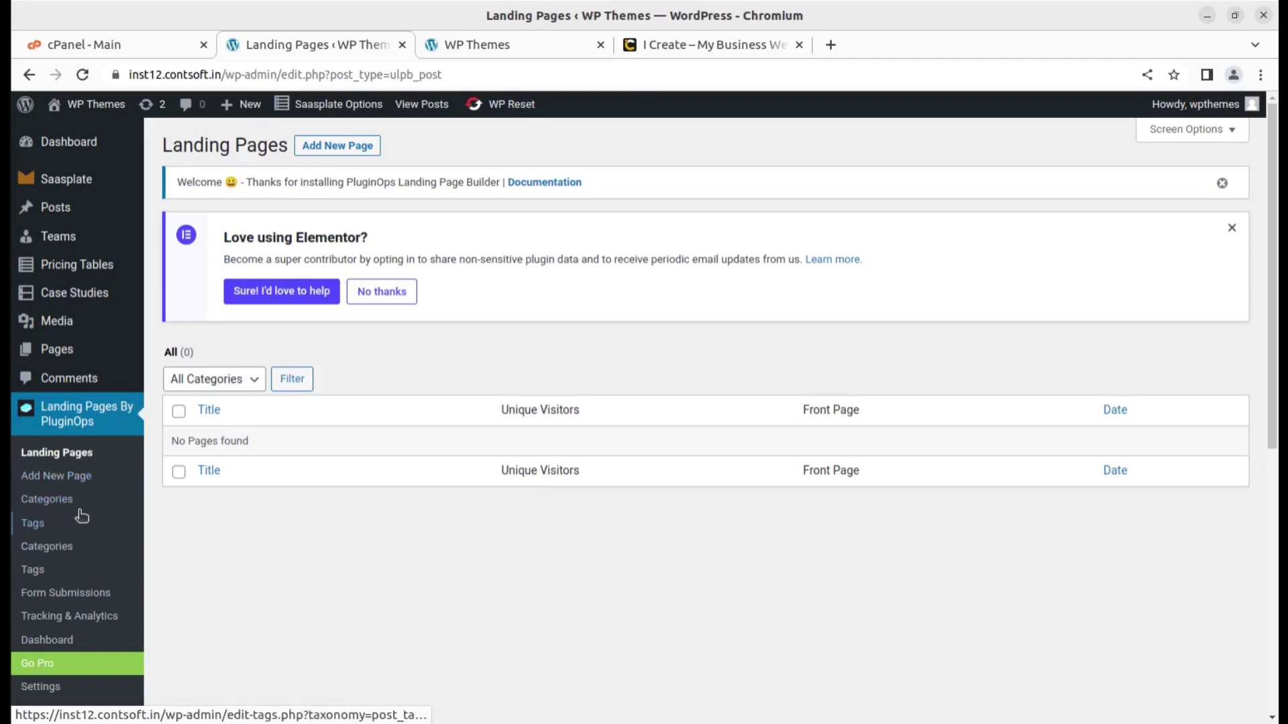
Open the plugin's Tracking & Analytics settings and examine the script fields for the head and body tags
scroll(81, 518, "down", 3)
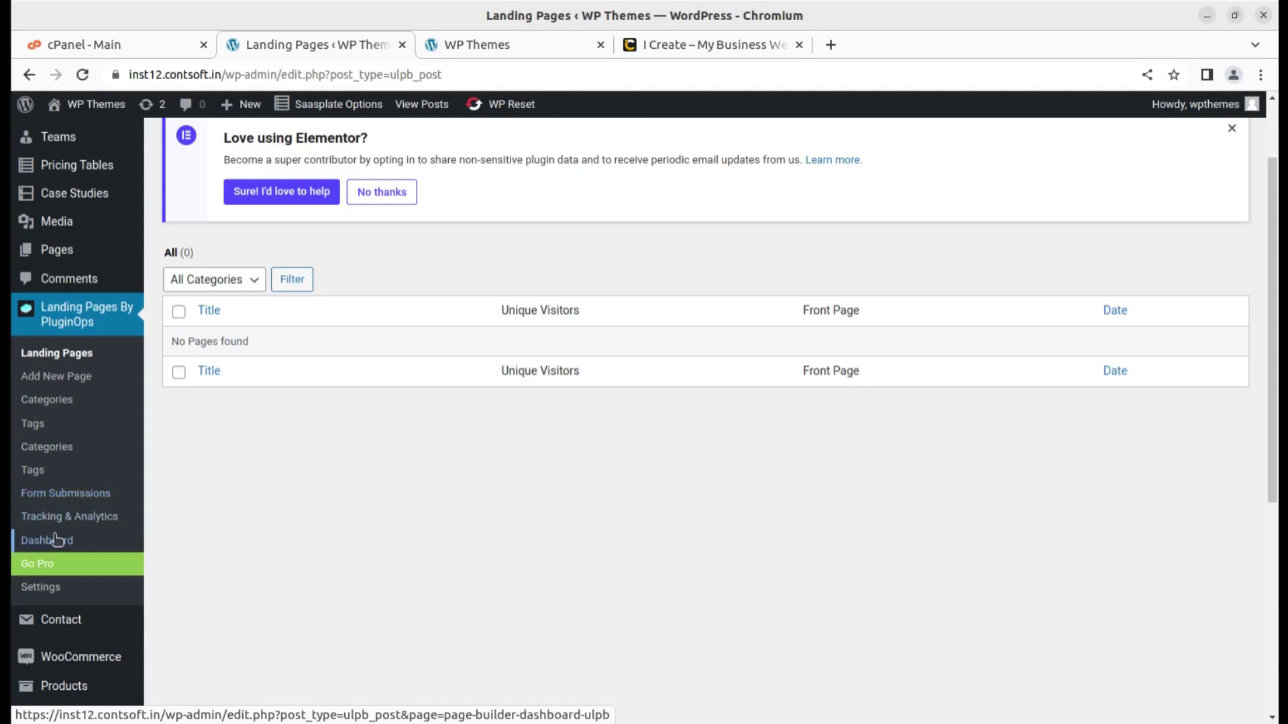
left_click(71, 521)
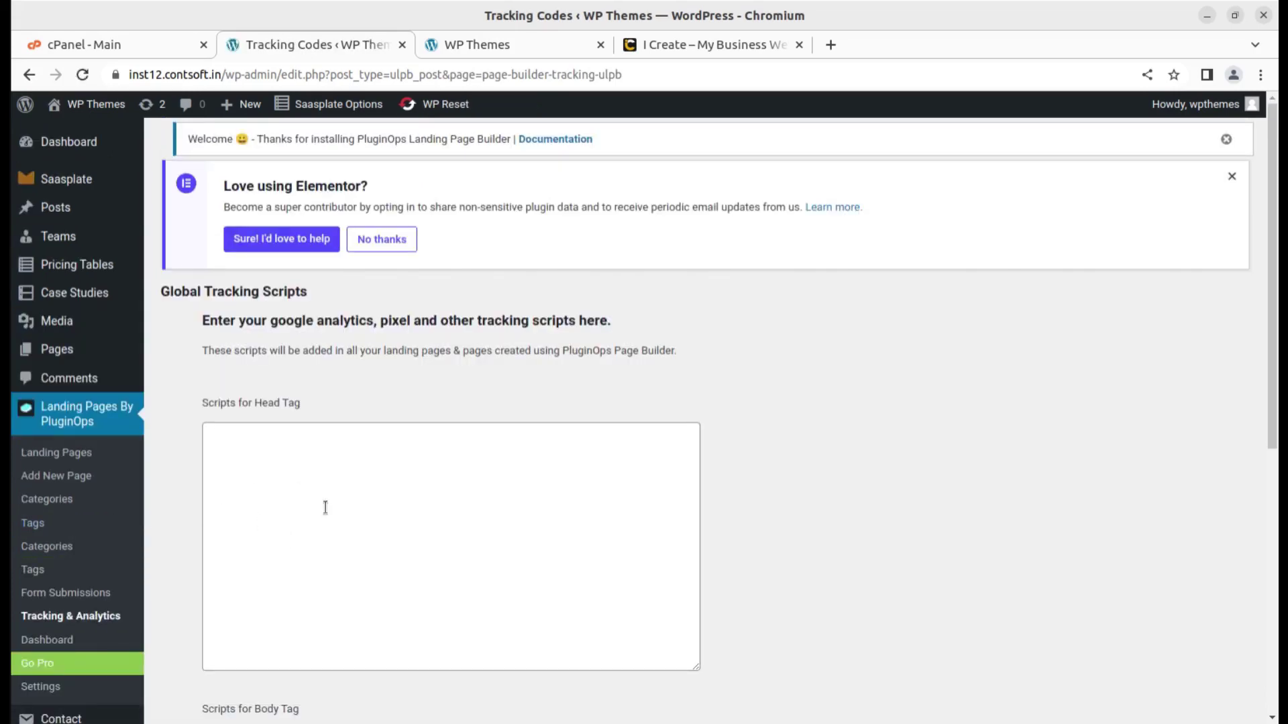
scroll(326, 508, "down", 3)
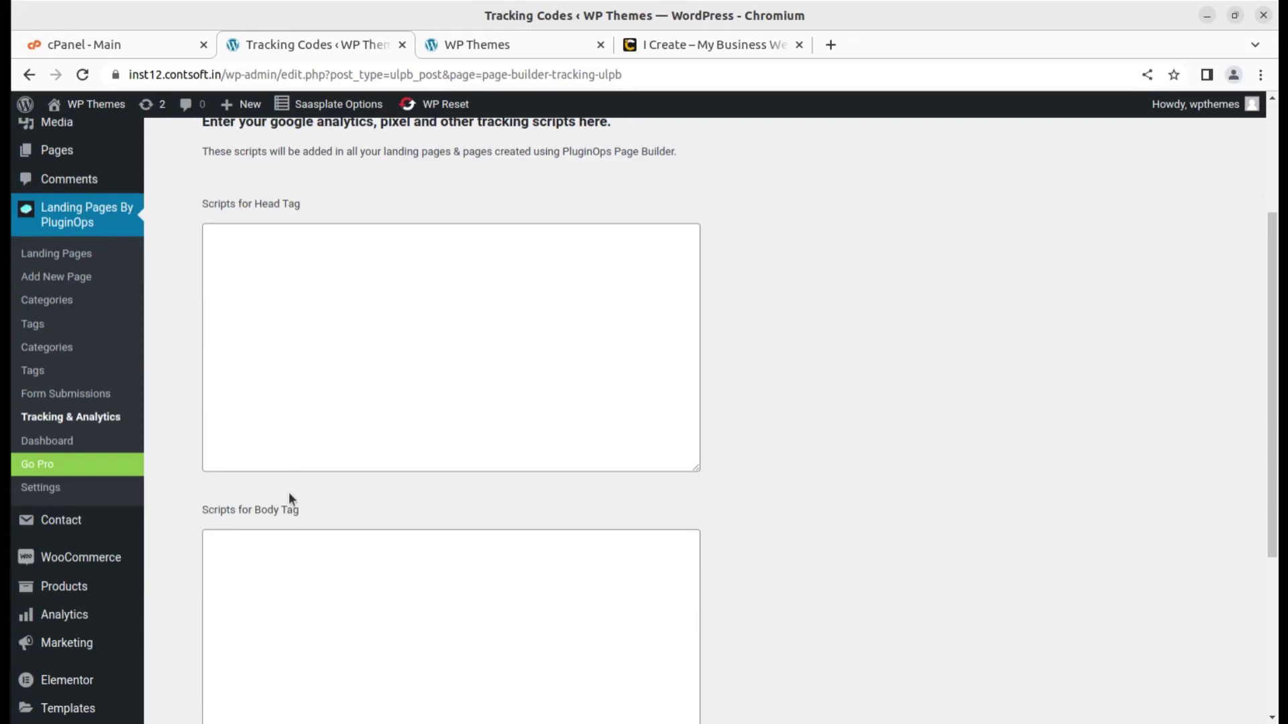
scroll(290, 498, "down", 4)
scroll(247, 605, "up", 6)
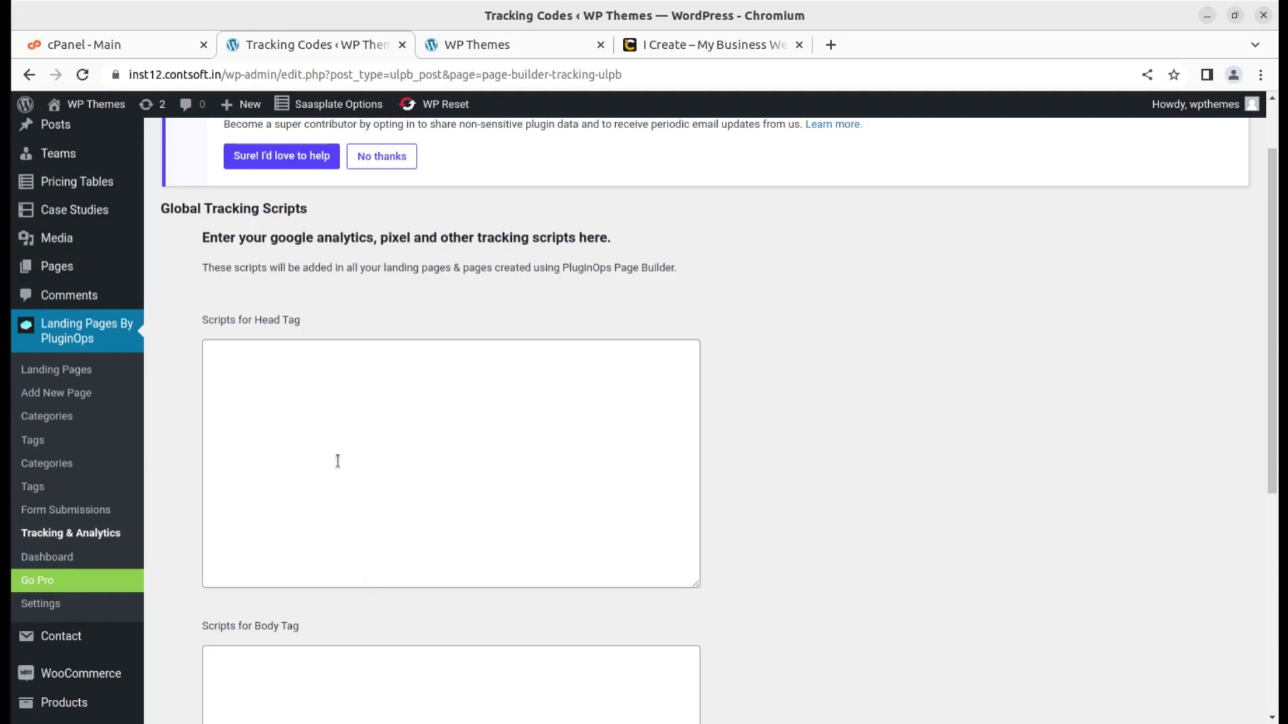
Add a new landing page with the PluginOps plugin and open its editing panel
left_click(59, 402)
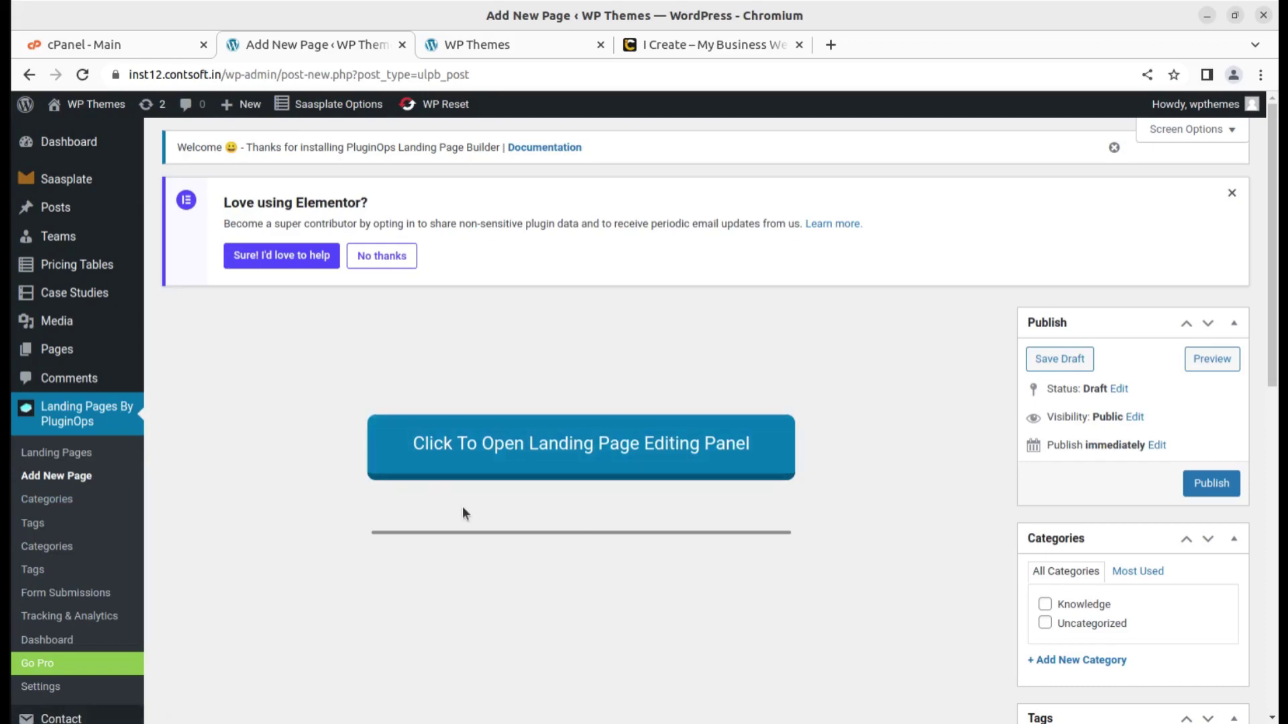
left_click(535, 459)
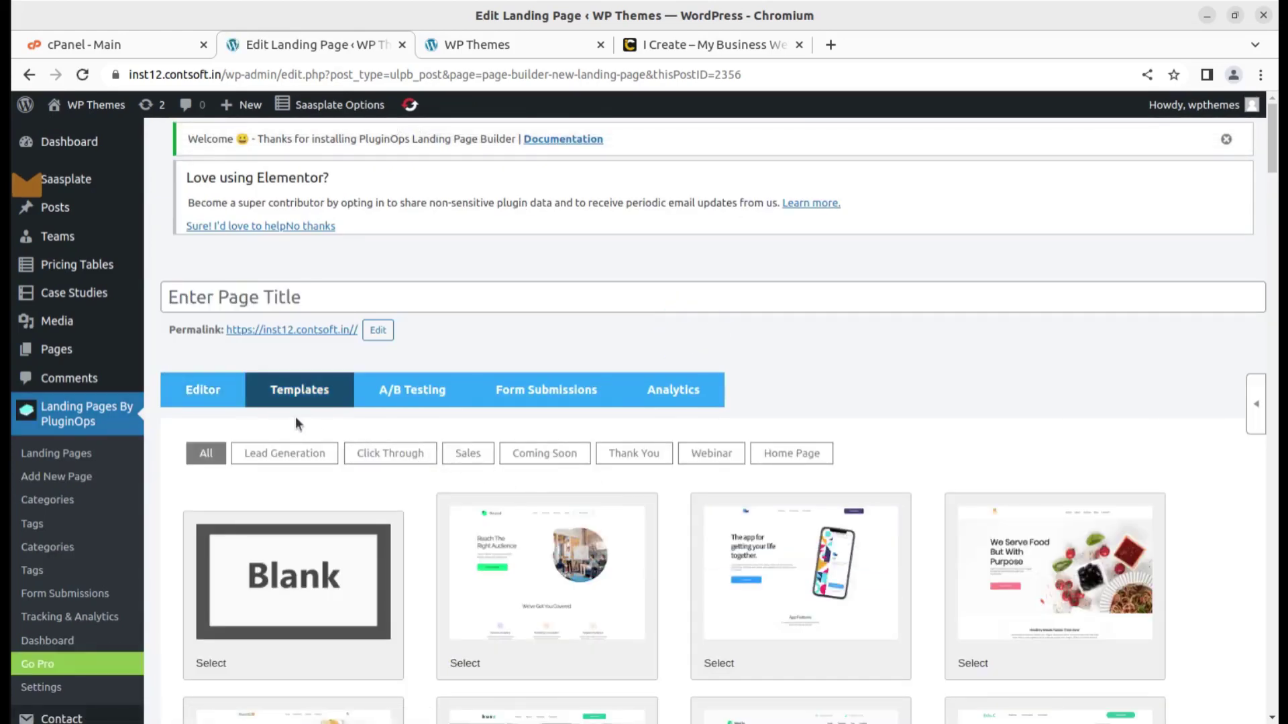
Look through the template gallery, filtering it to the Lead Generation templates and browsing the whole category
scroll(871, 438, "down", 3)
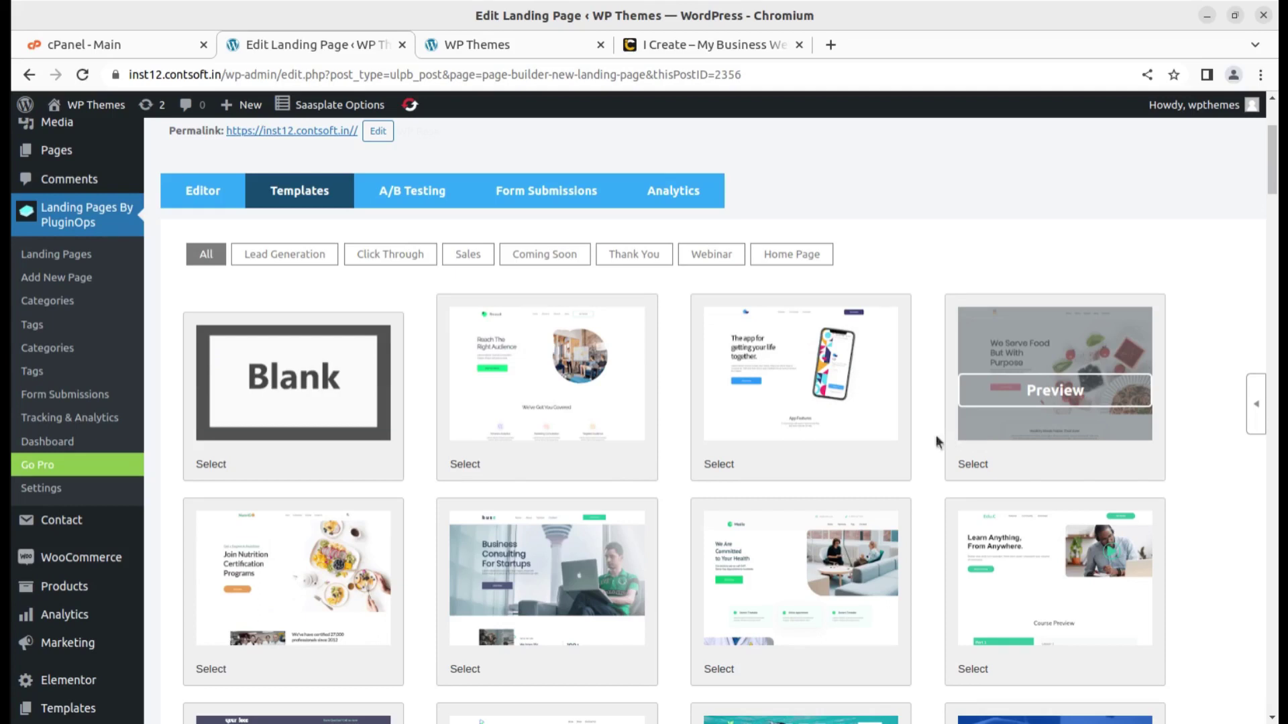
left_click(278, 258)
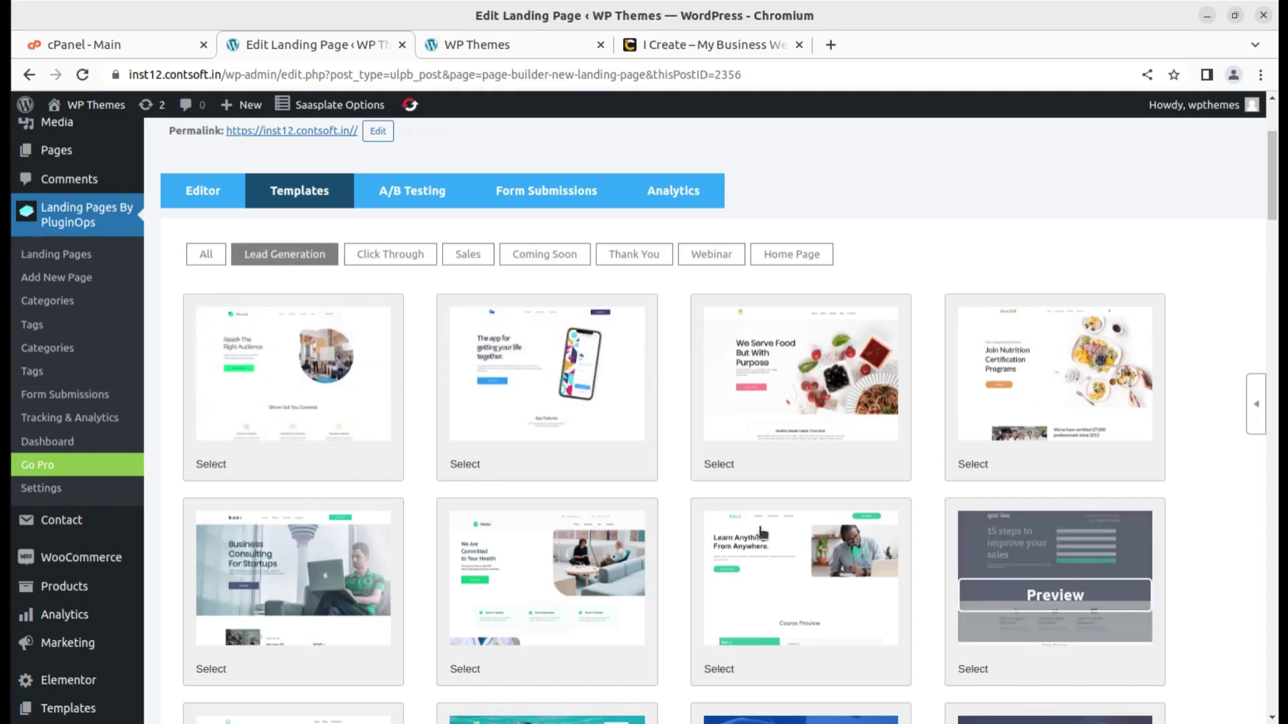
scroll(802, 570, "down", 4)
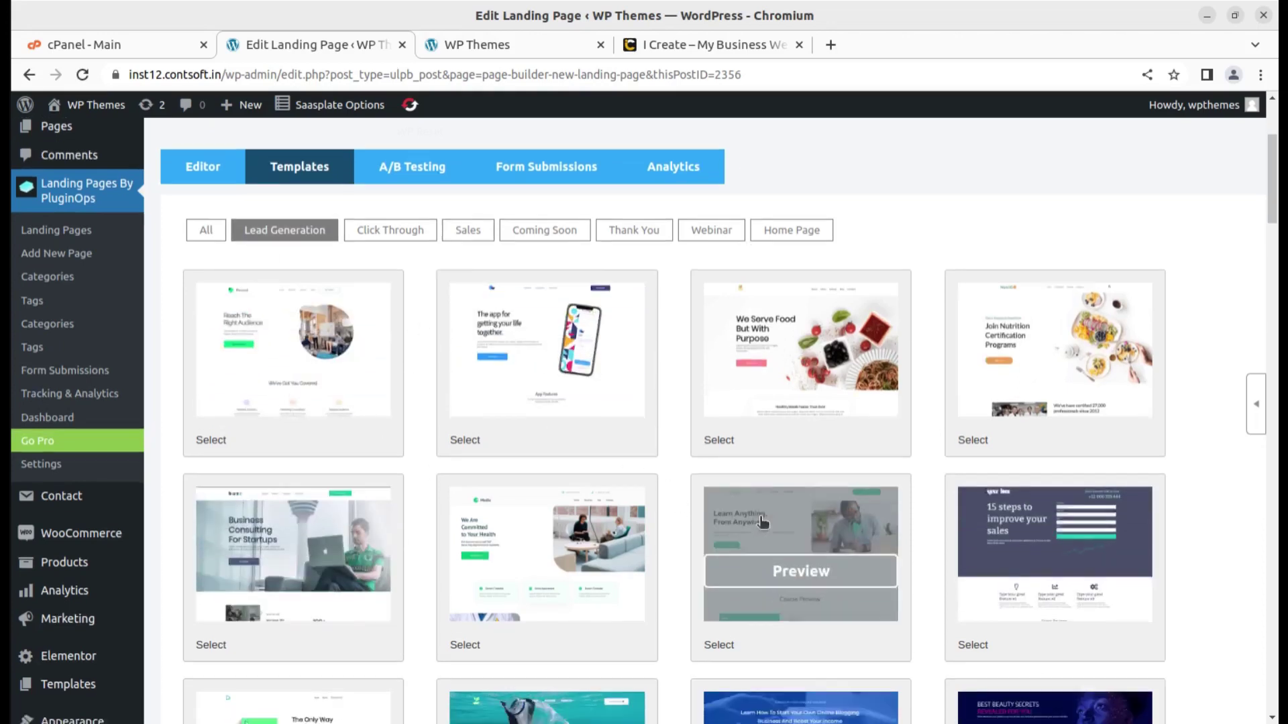
scroll(505, 528, "down", 3)
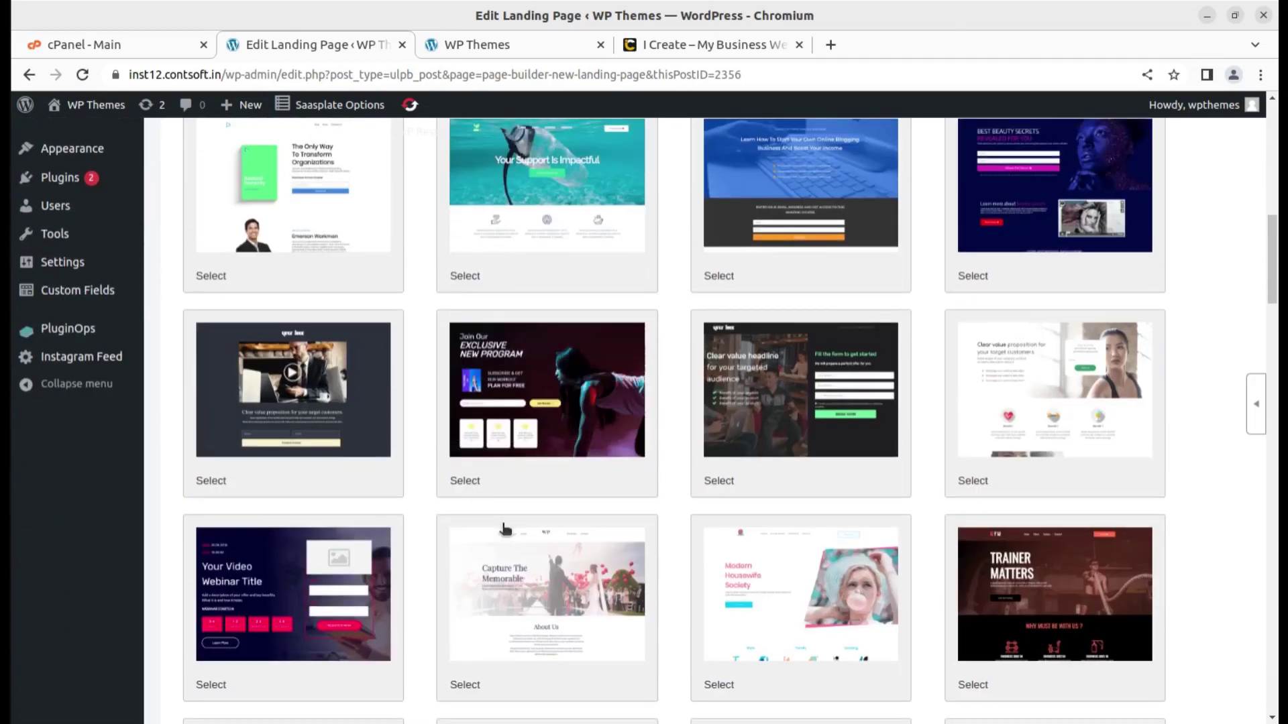
scroll(919, 474, "down", 6)
scroll(622, 469, "down", 12)
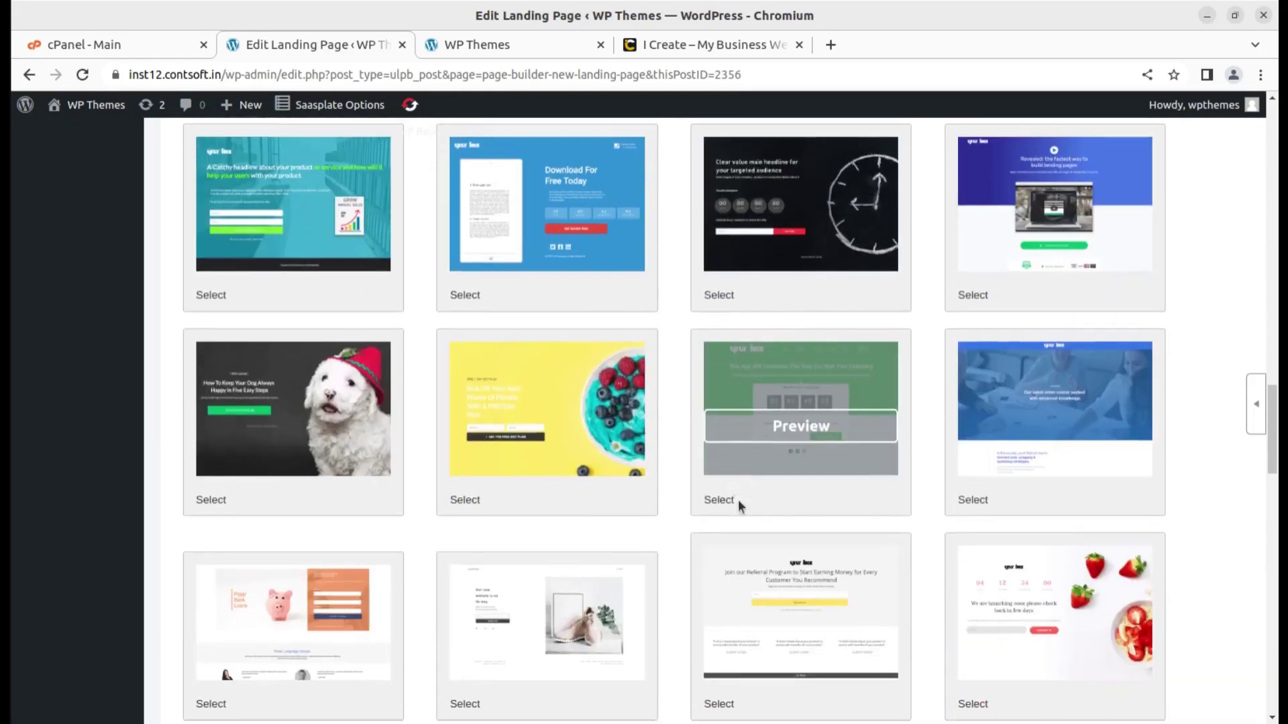
scroll(740, 506, "down", 12)
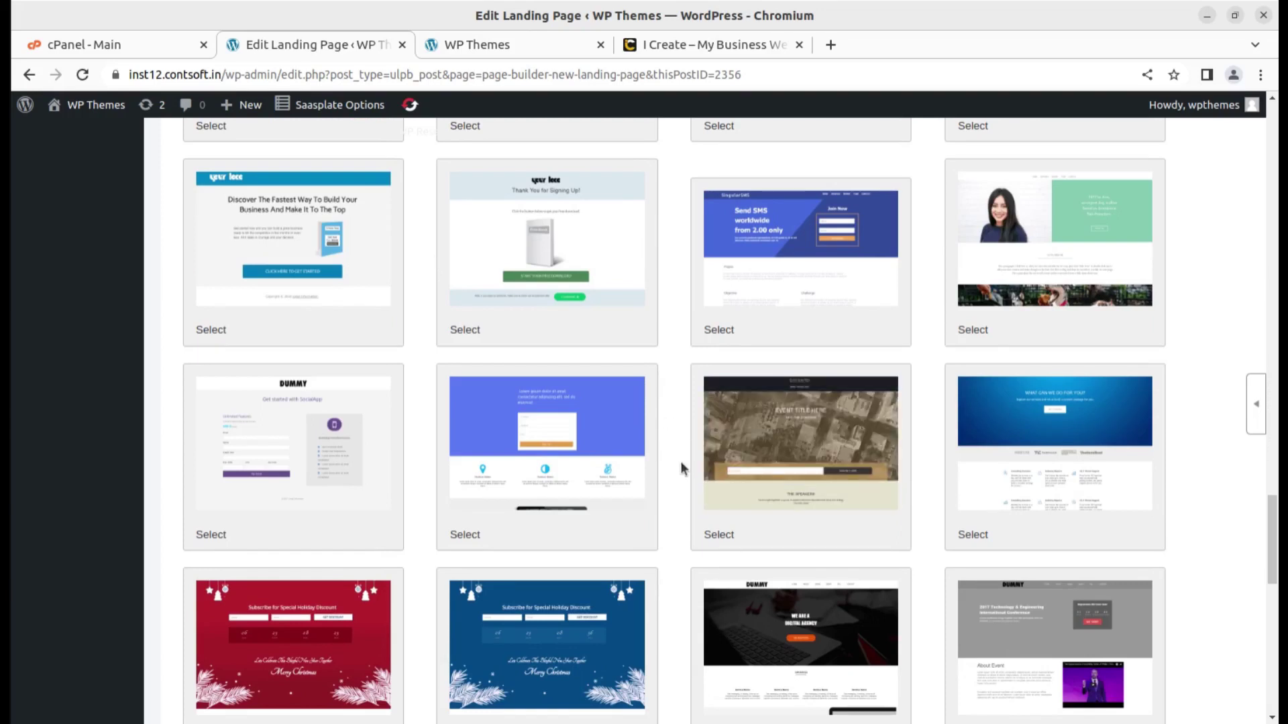
scroll(680, 461, "down", 6)
scroll(680, 463, "down", 7)
scroll(665, 460, "up", 20)
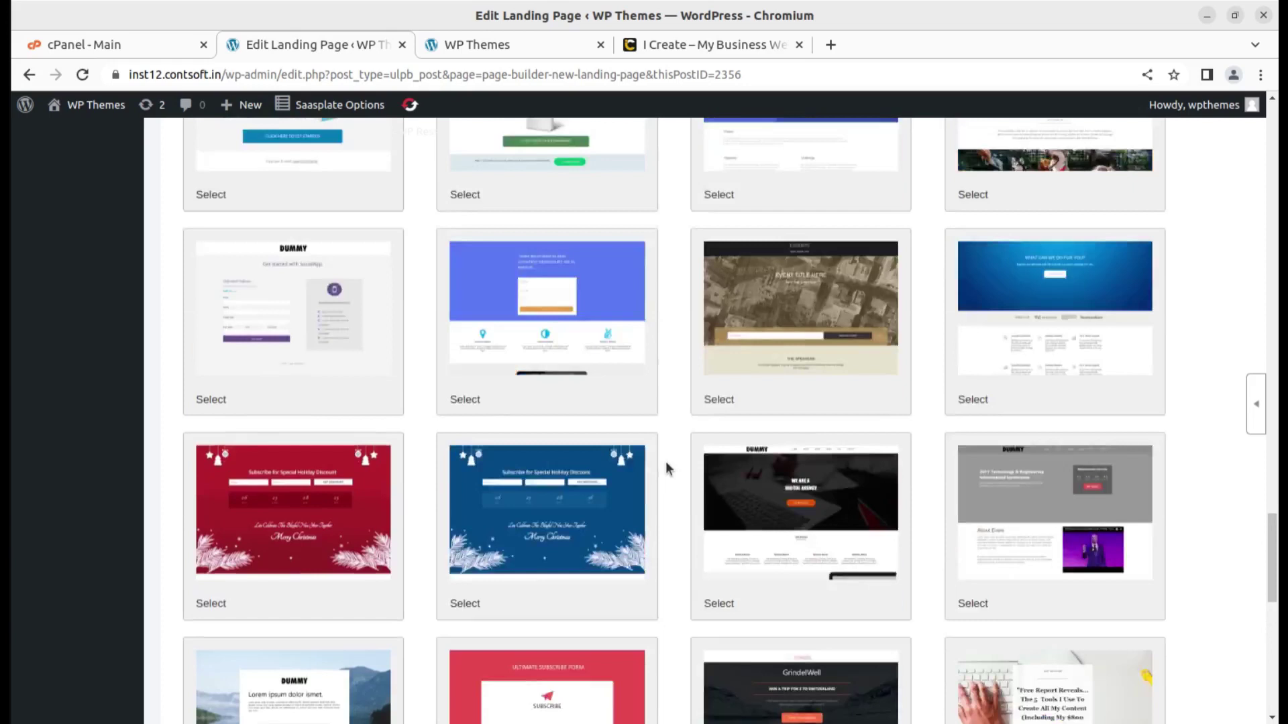
scroll(665, 461, "up", 15)
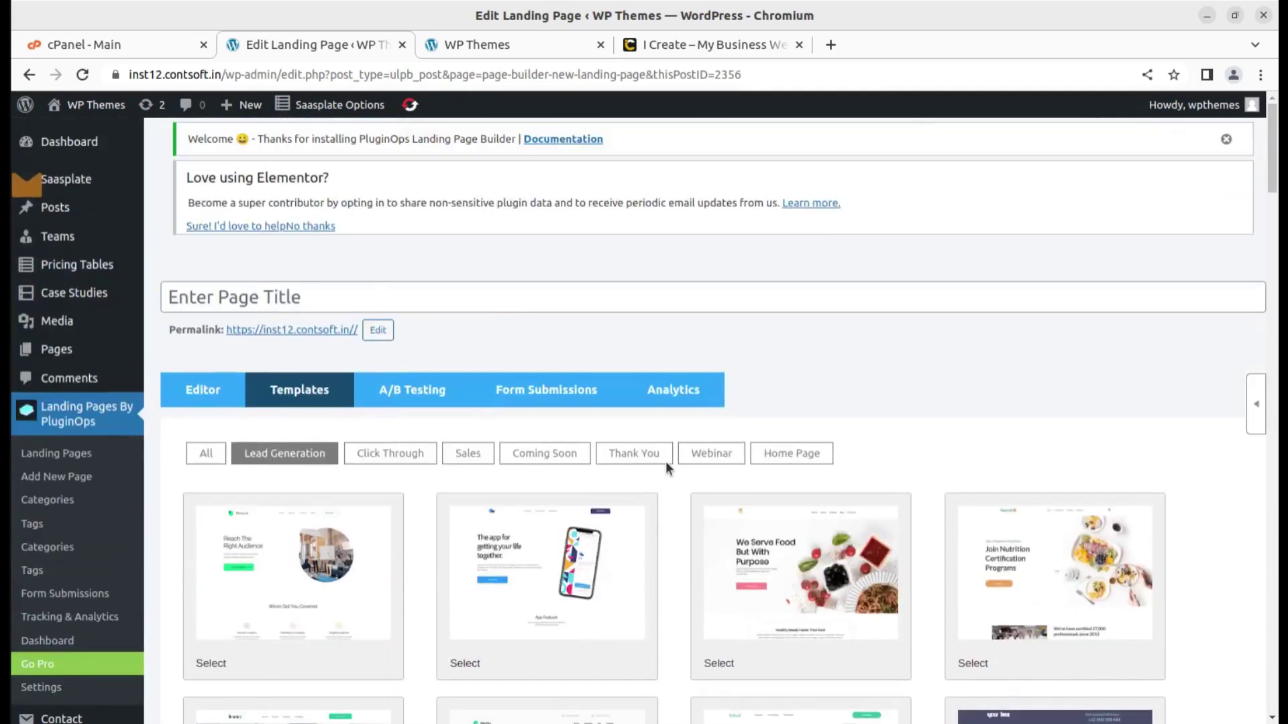
Browse the Click Through, Sales, Coming Soon, Thank You, Webinar and Home Page template categories one after another
left_click(377, 455)
scroll(590, 482, "down", 5)
scroll(591, 481, "up", 5)
left_click(468, 454)
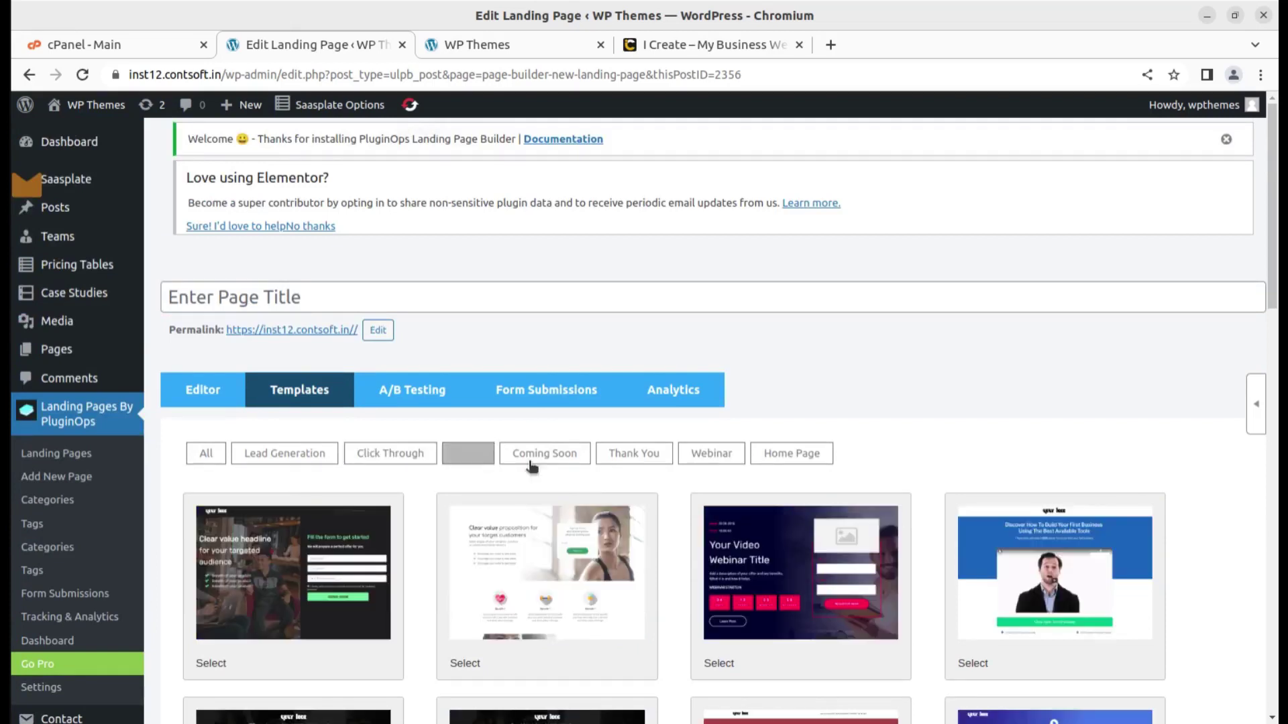
scroll(626, 474, "down", 3)
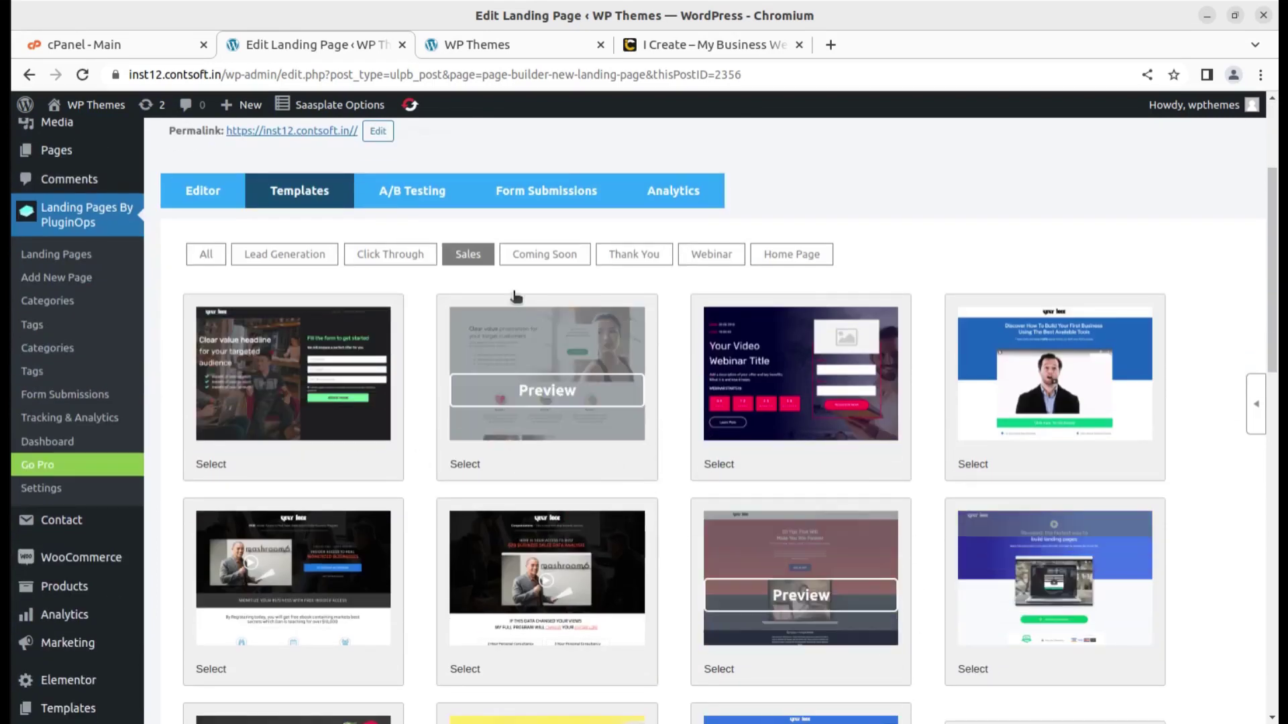
left_click(545, 254)
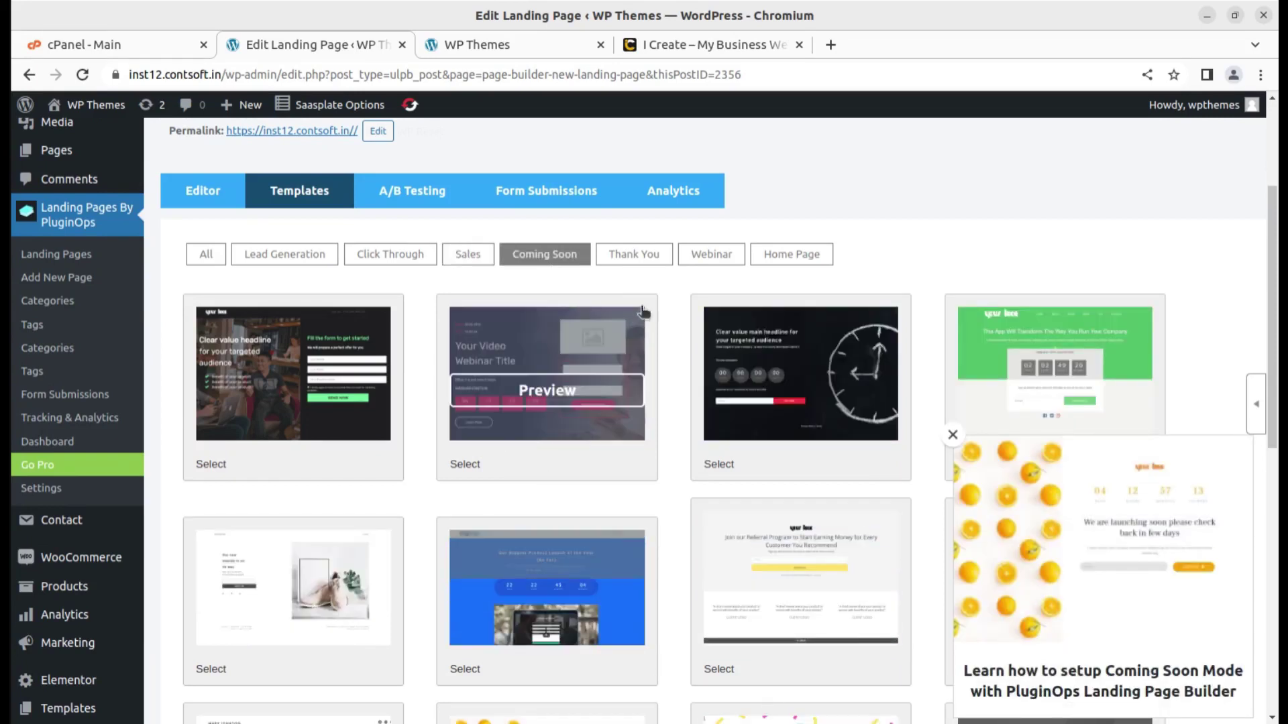
left_click(629, 260)
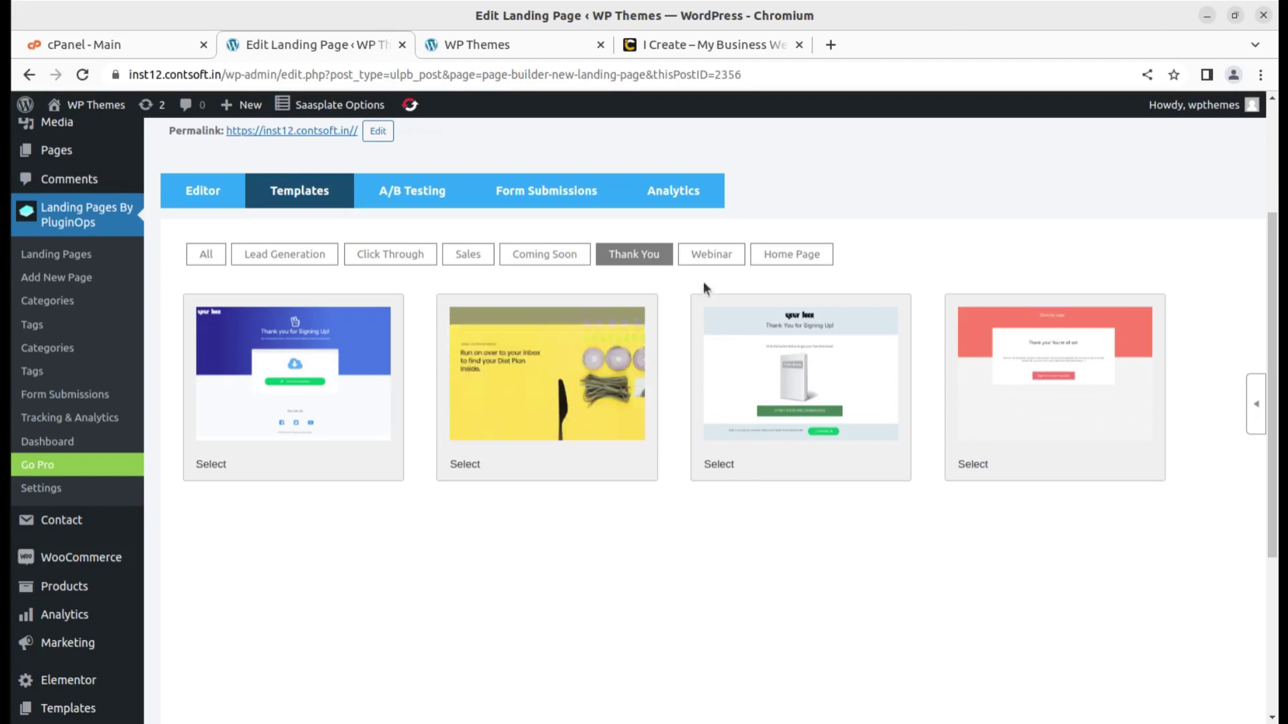
left_click(711, 262)
left_click(792, 255)
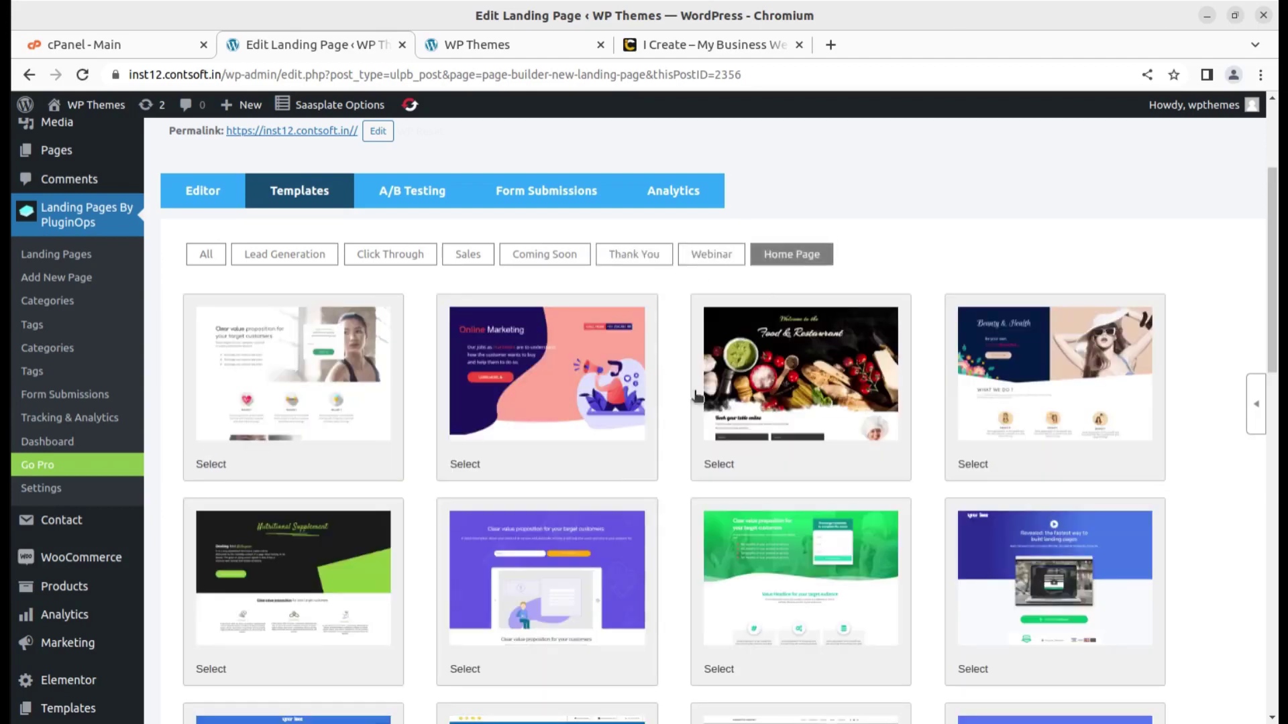
Show the templates of all categories and browse the gallery down to the beauty secrets template
left_click(209, 260)
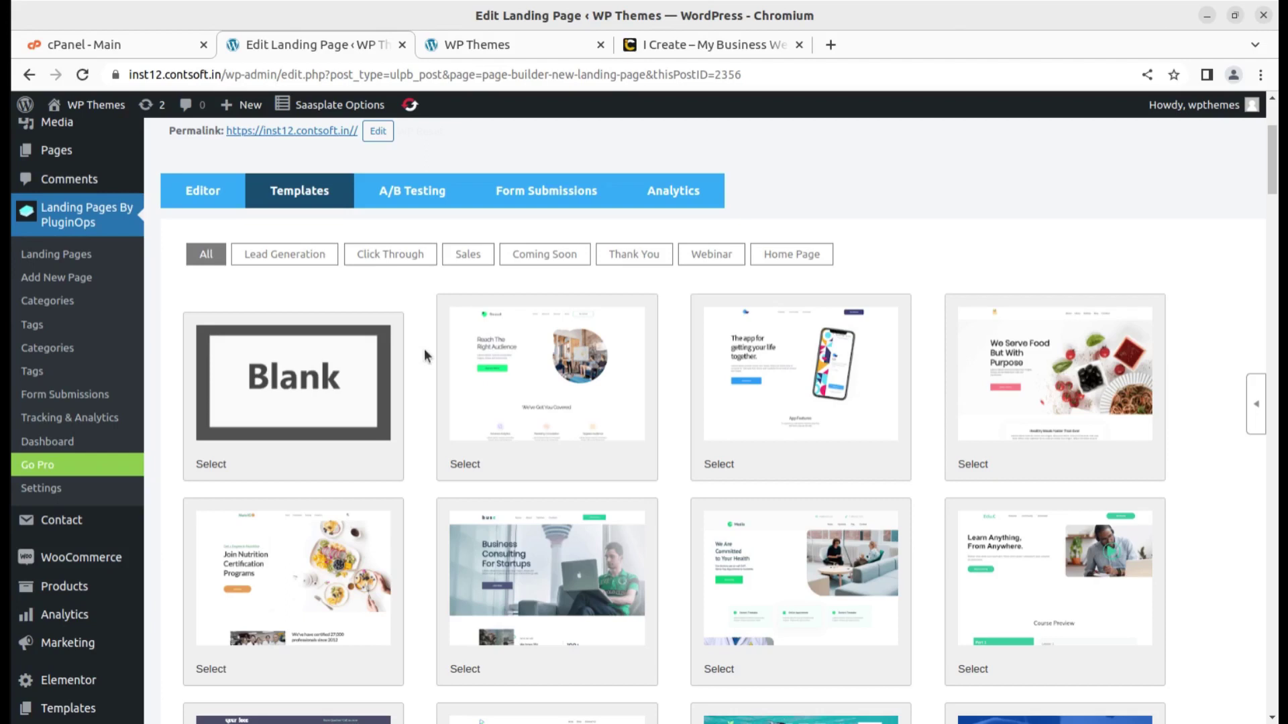
mouse_move(475, 380)
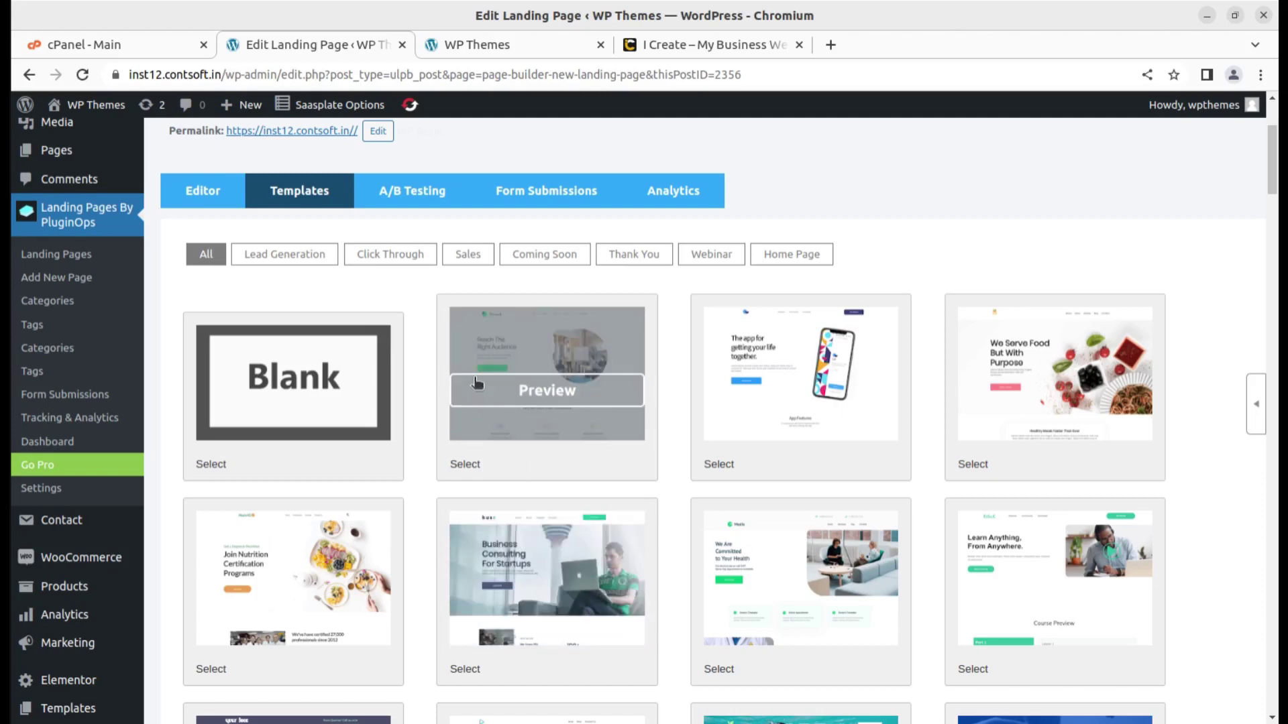
scroll(605, 503, "down", 5)
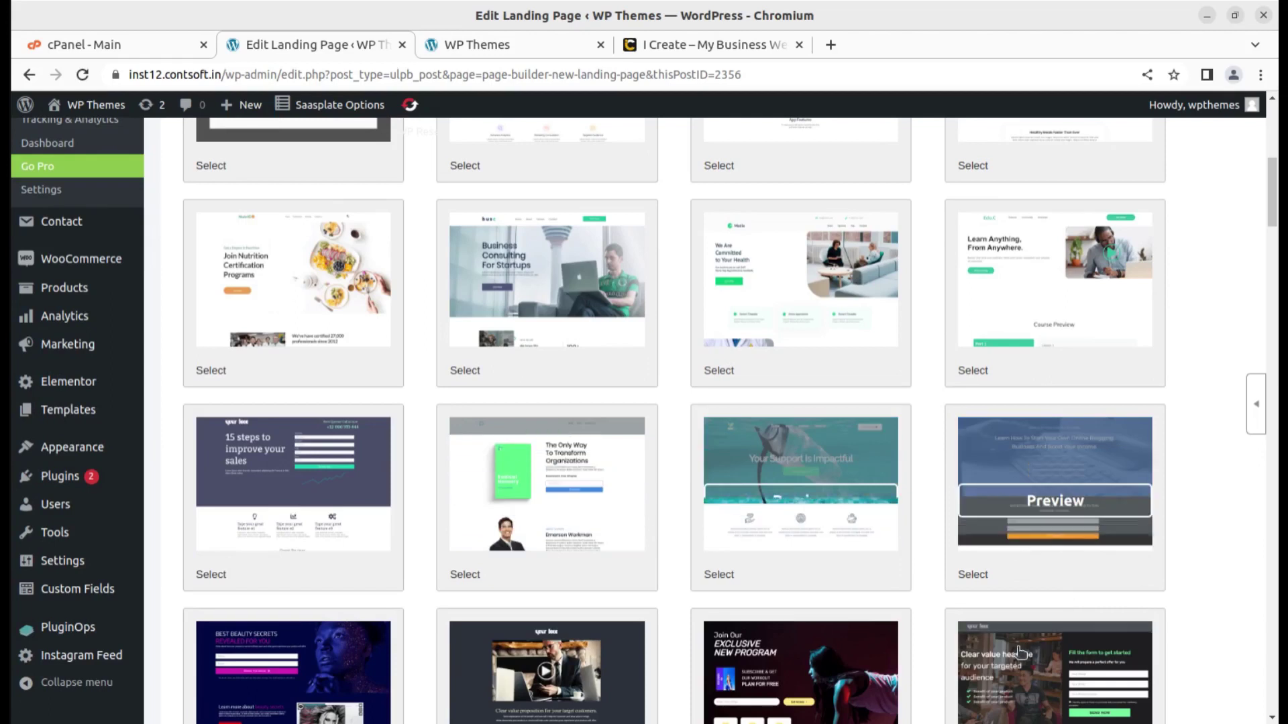
mouse_move(987, 651)
scroll(781, 678, "down", 3)
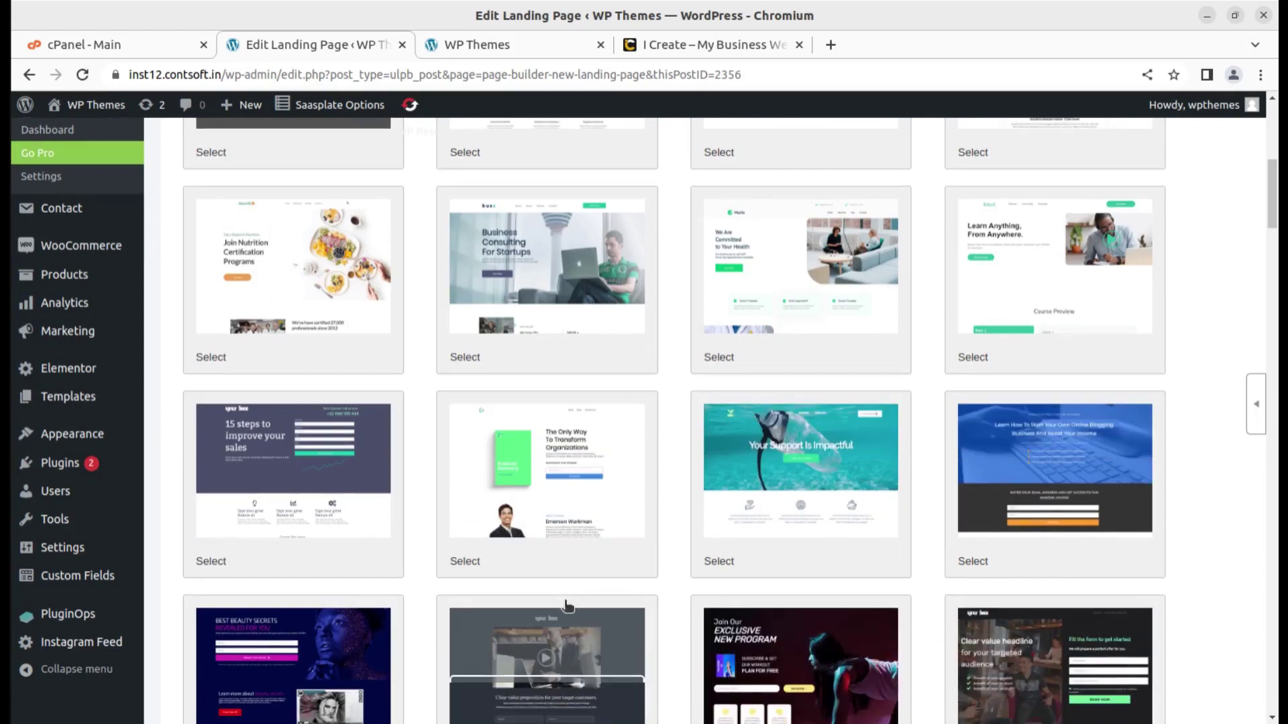
mouse_move(295, 516)
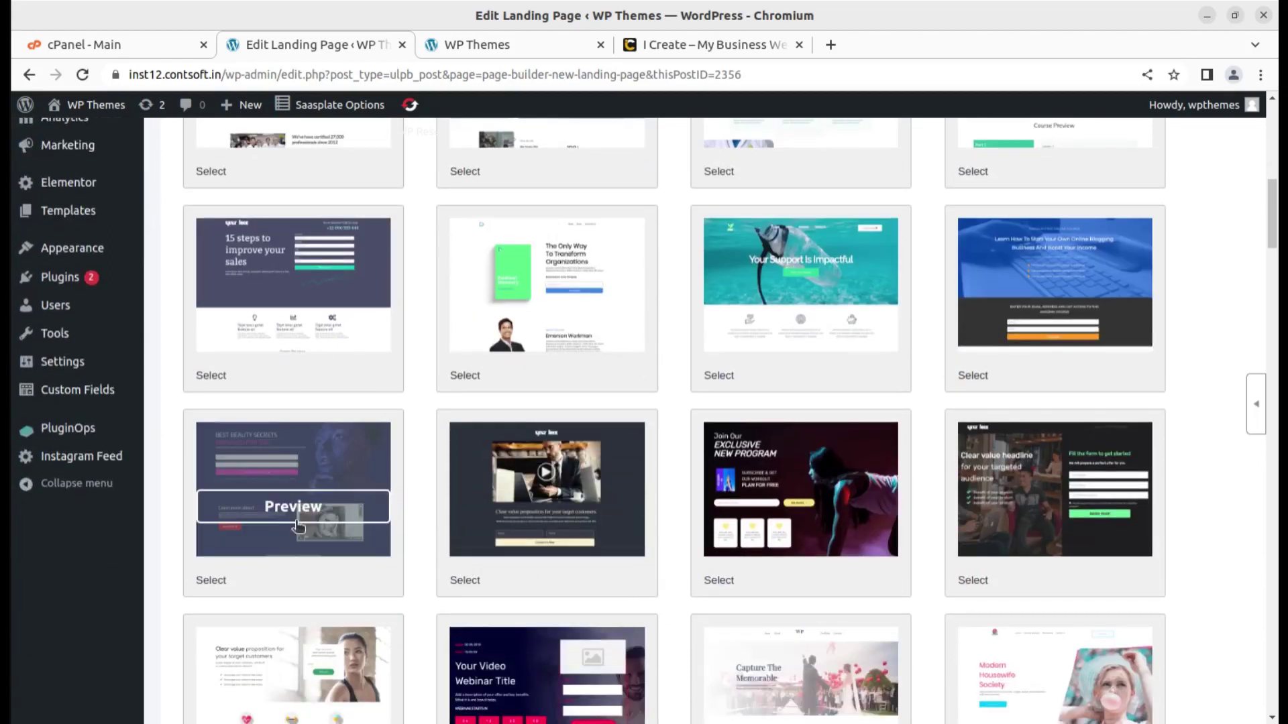
Preview the Best Beauty Secrets template and insert it into the landing page
left_click(295, 517)
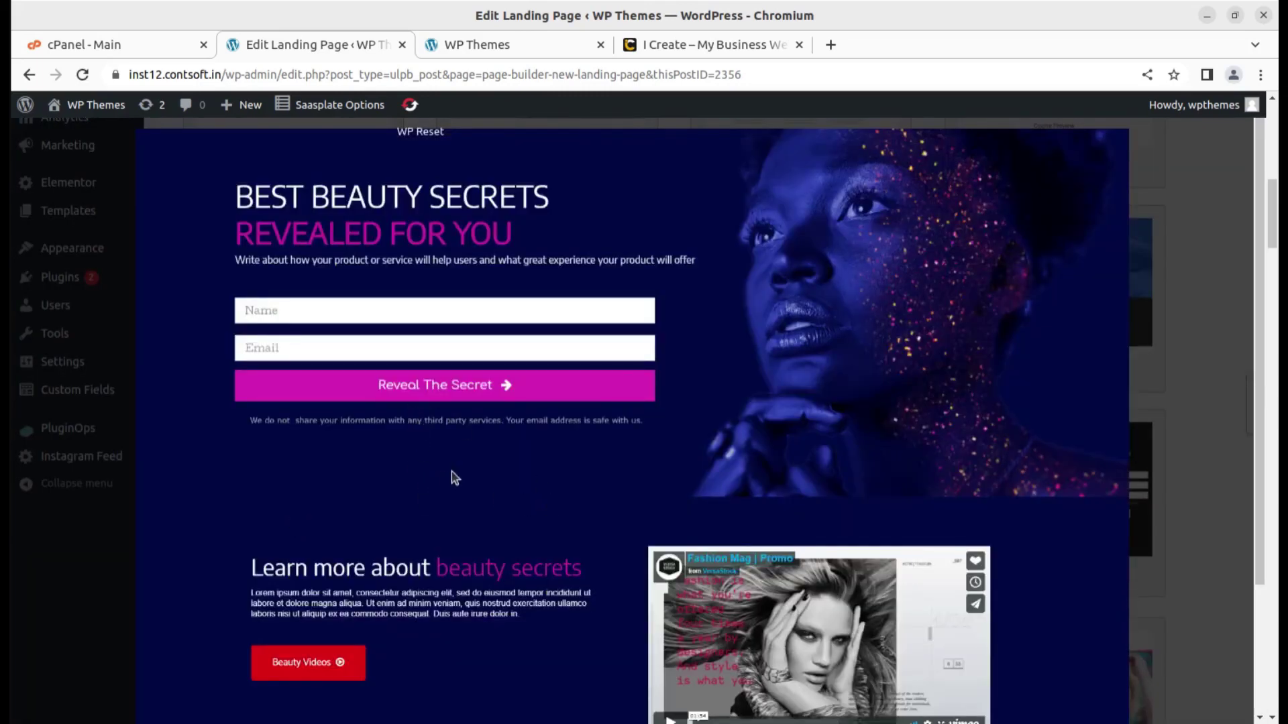
scroll(453, 473, "down", 3)
scroll(915, 500, "up", 3)
left_click(1189, 322)
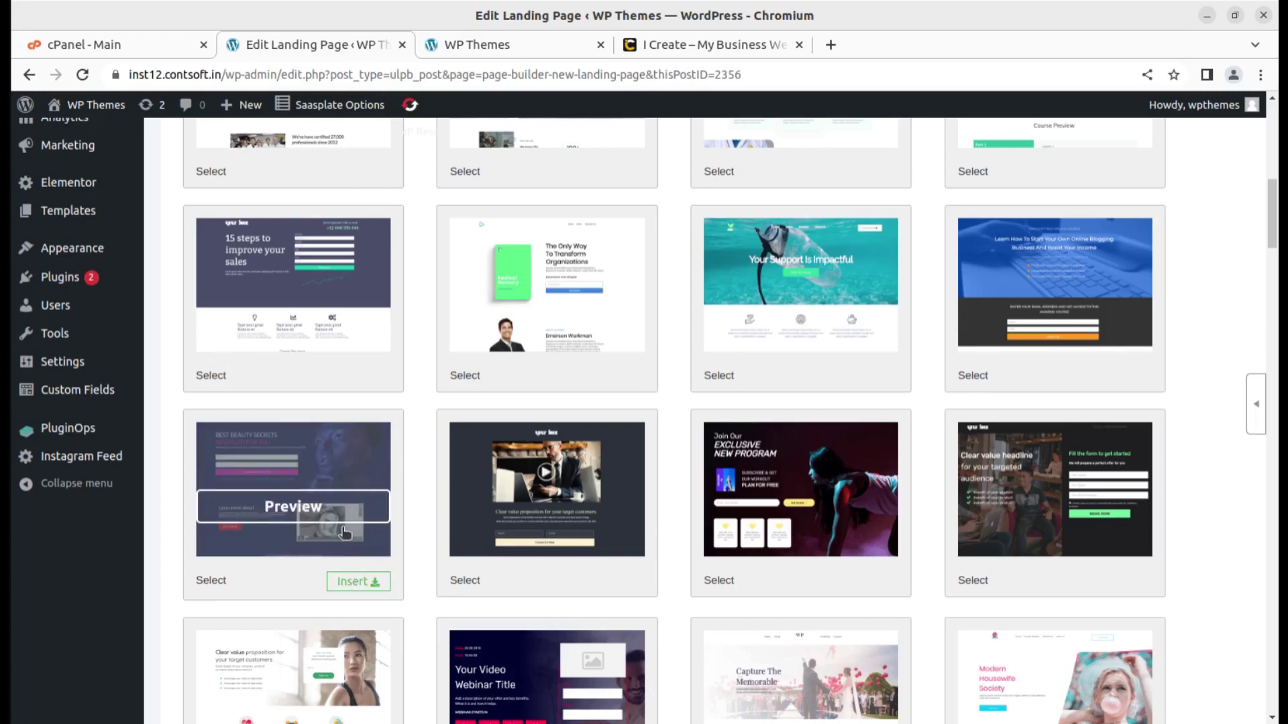
left_click(361, 584)
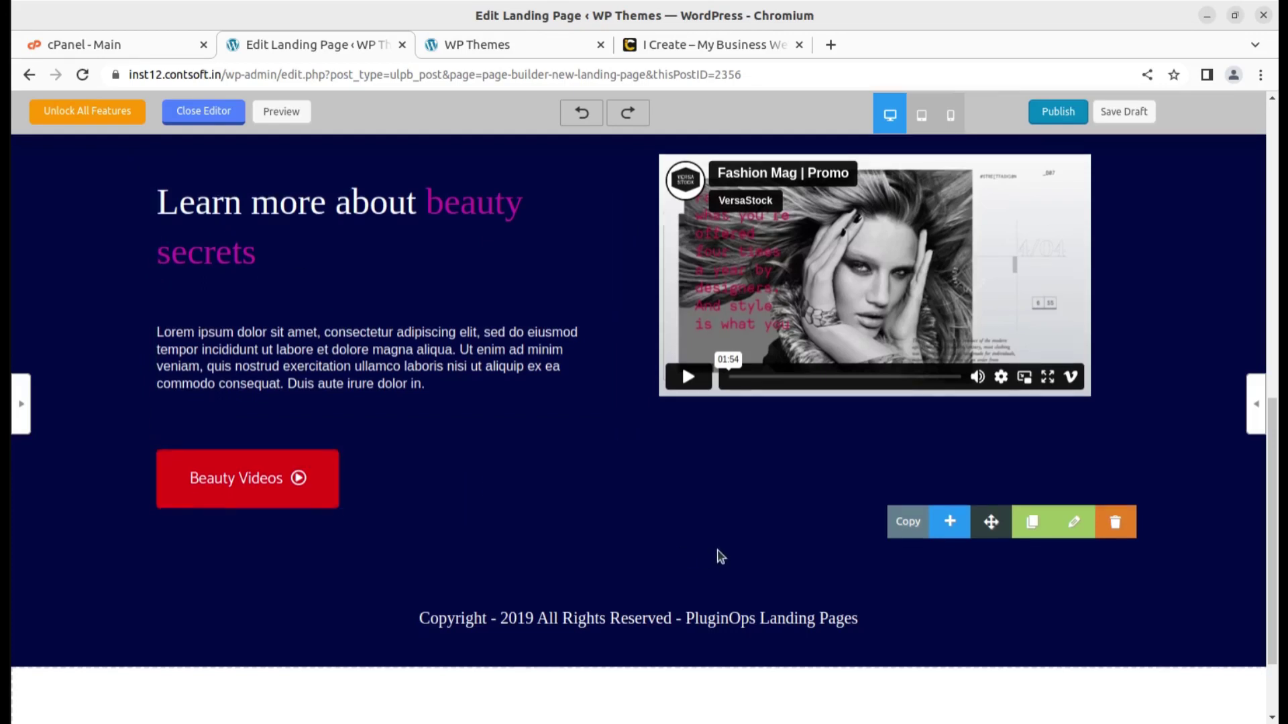
Examine the inserted page in the editor, from the headline and sign-up form to the video section and footer
scroll(719, 556, "down", 2)
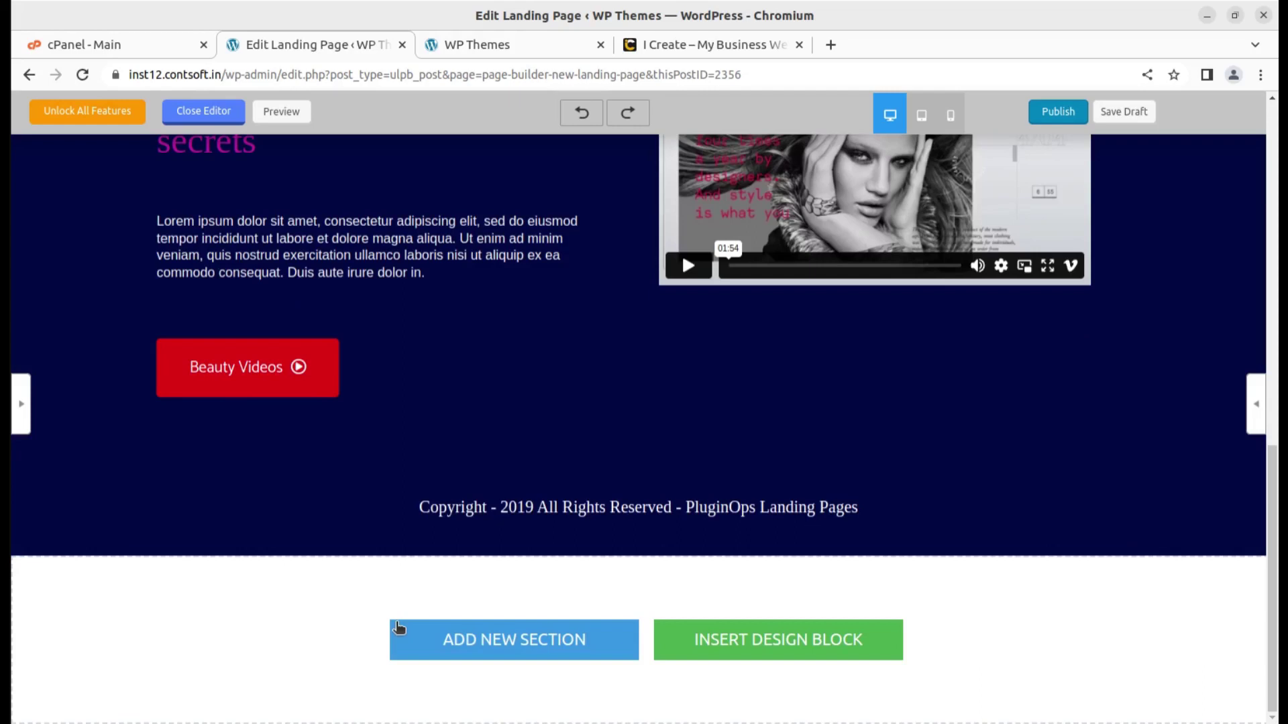
scroll(398, 627, "up", 7)
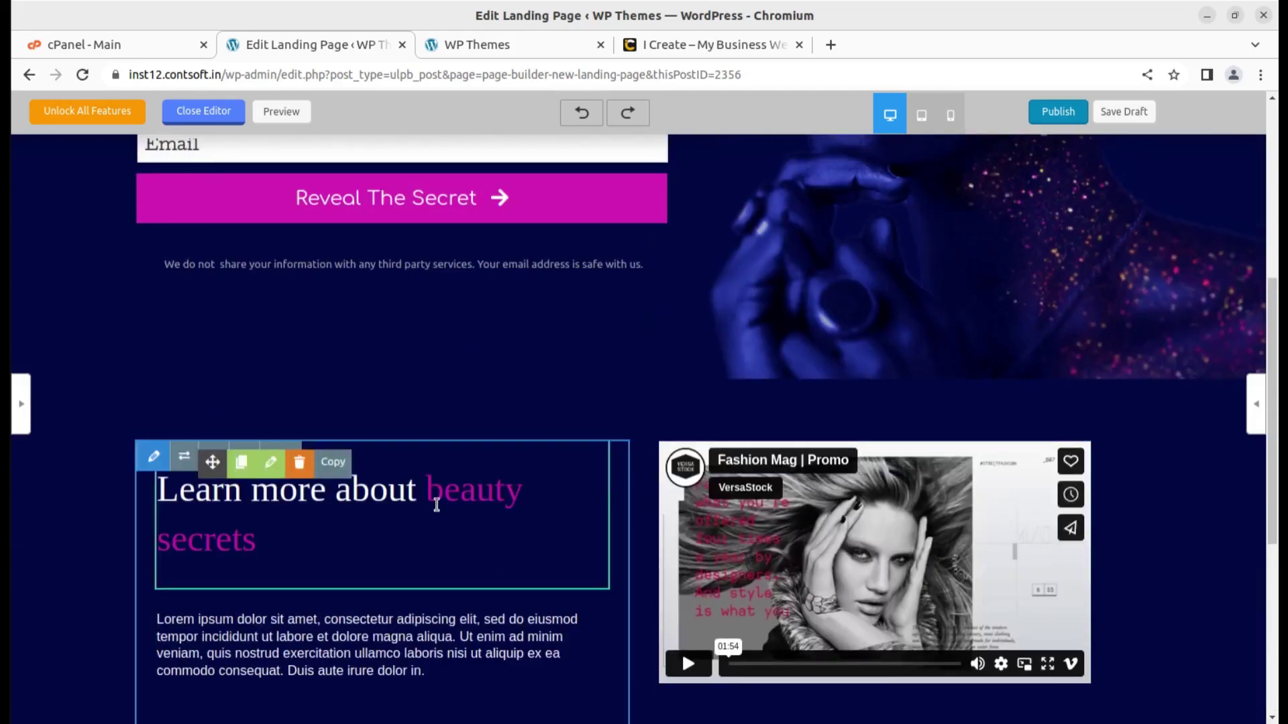
scroll(747, 555, "up", 5)
scroll(866, 406, "up", 2)
scroll(867, 416, "down", 7)
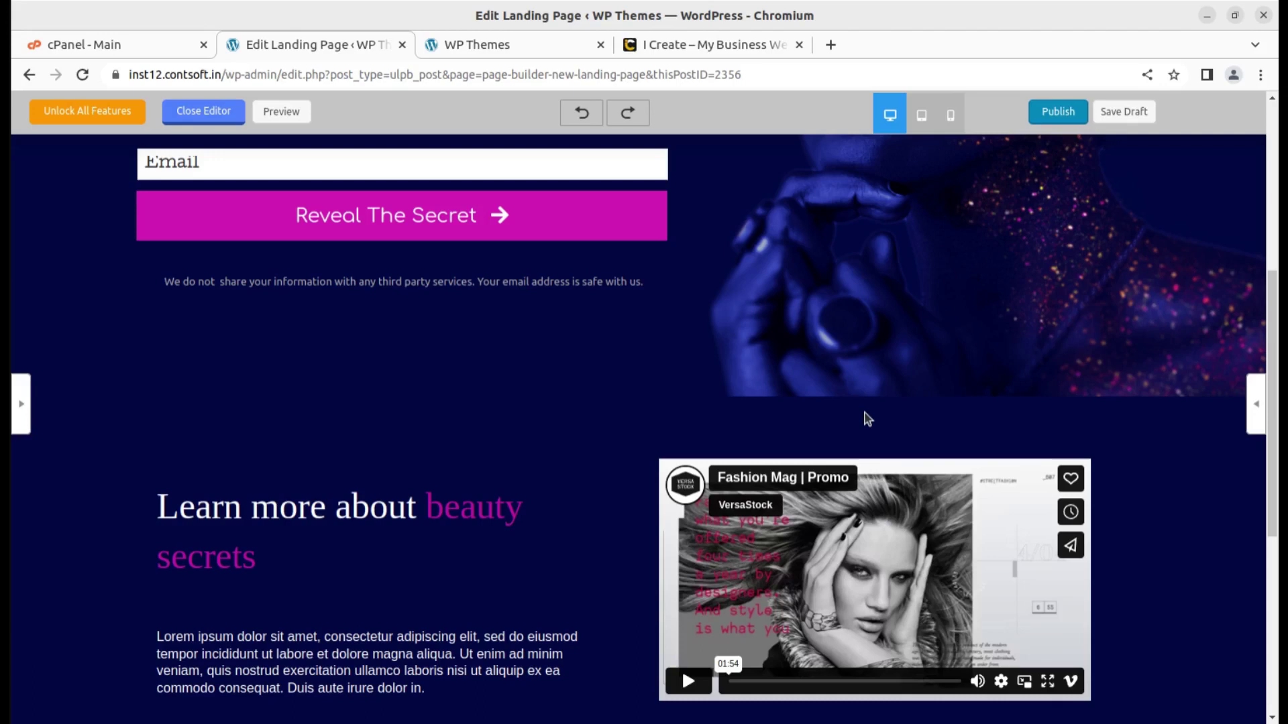
left_click(679, 44)
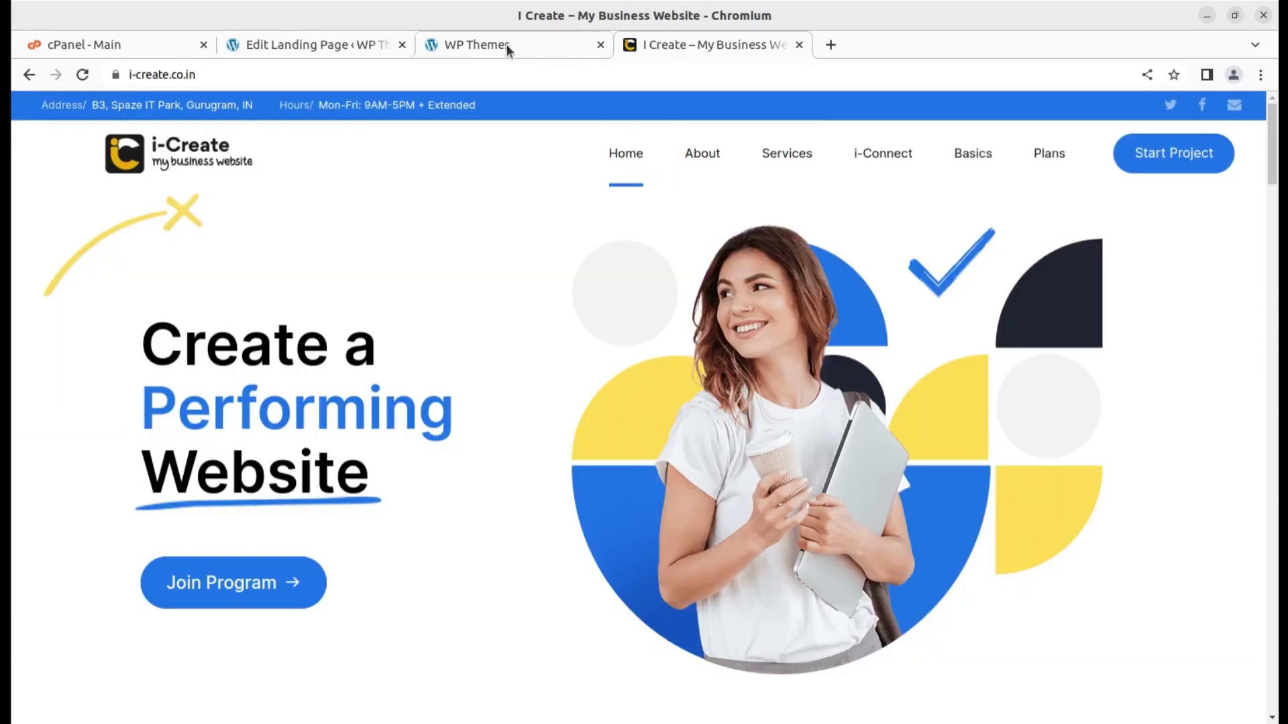
left_click(349, 43)
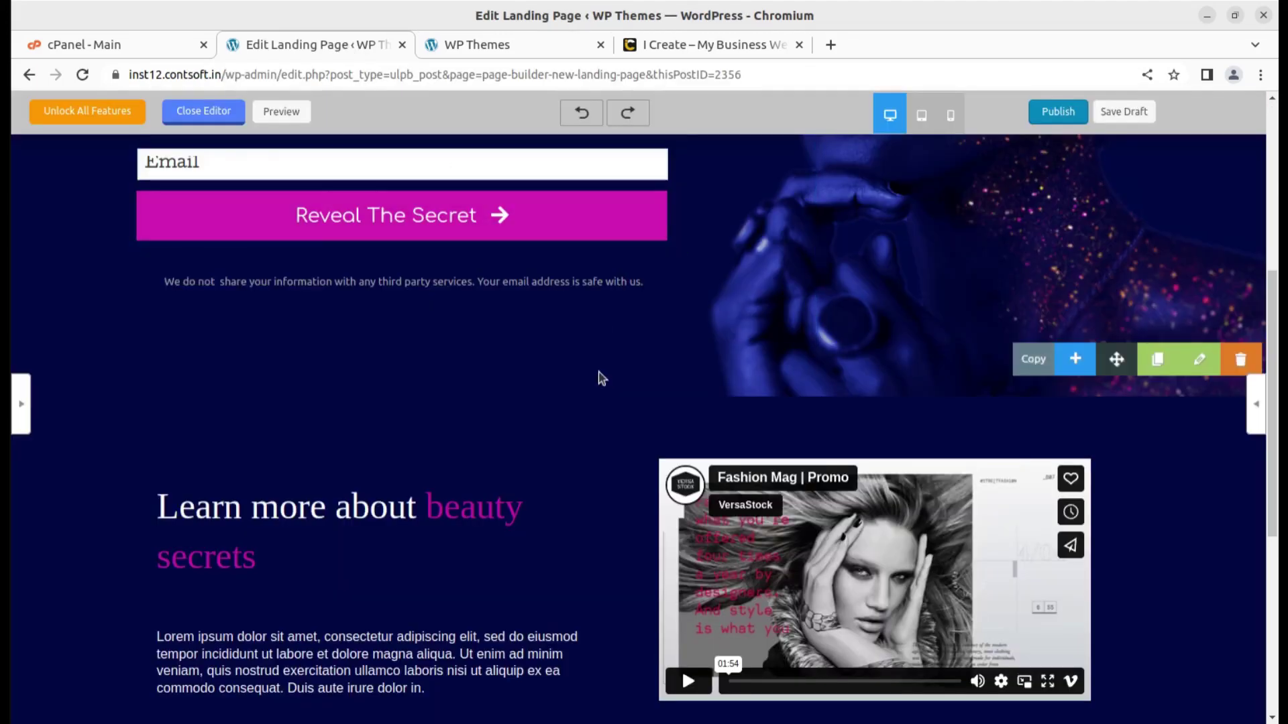
scroll(584, 446, "up", 4)
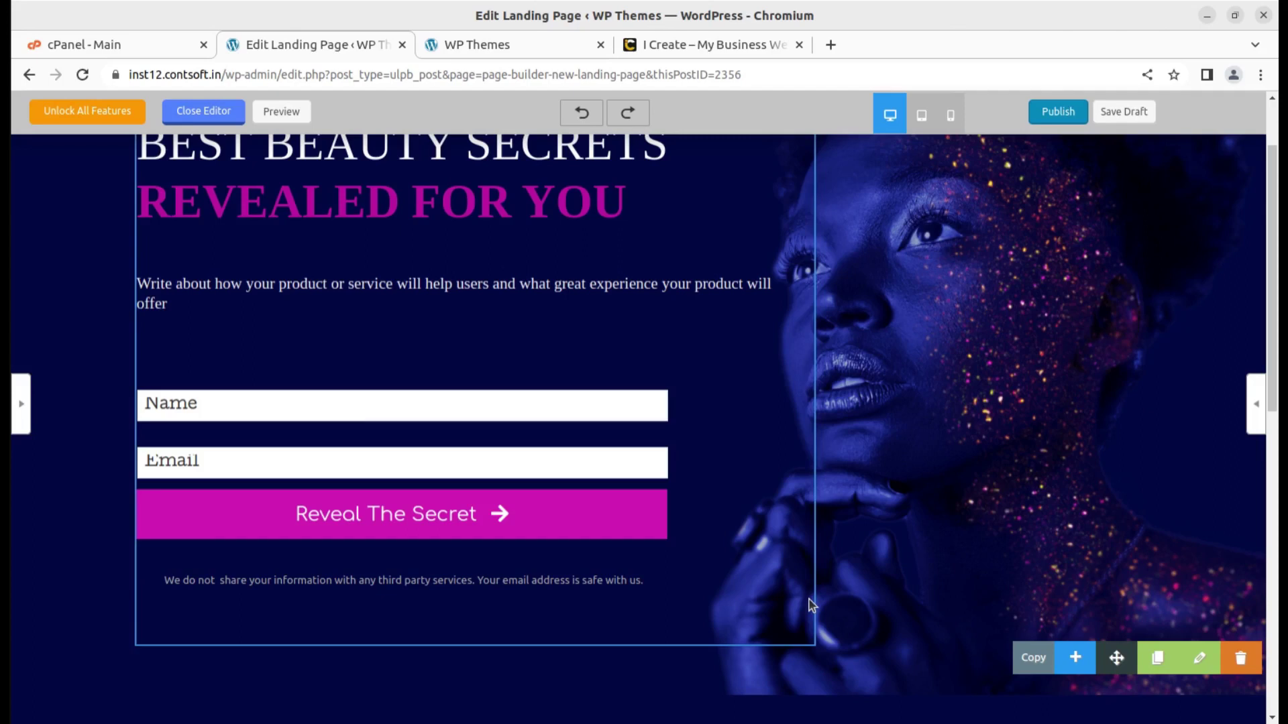
scroll(953, 526, "up", 3)
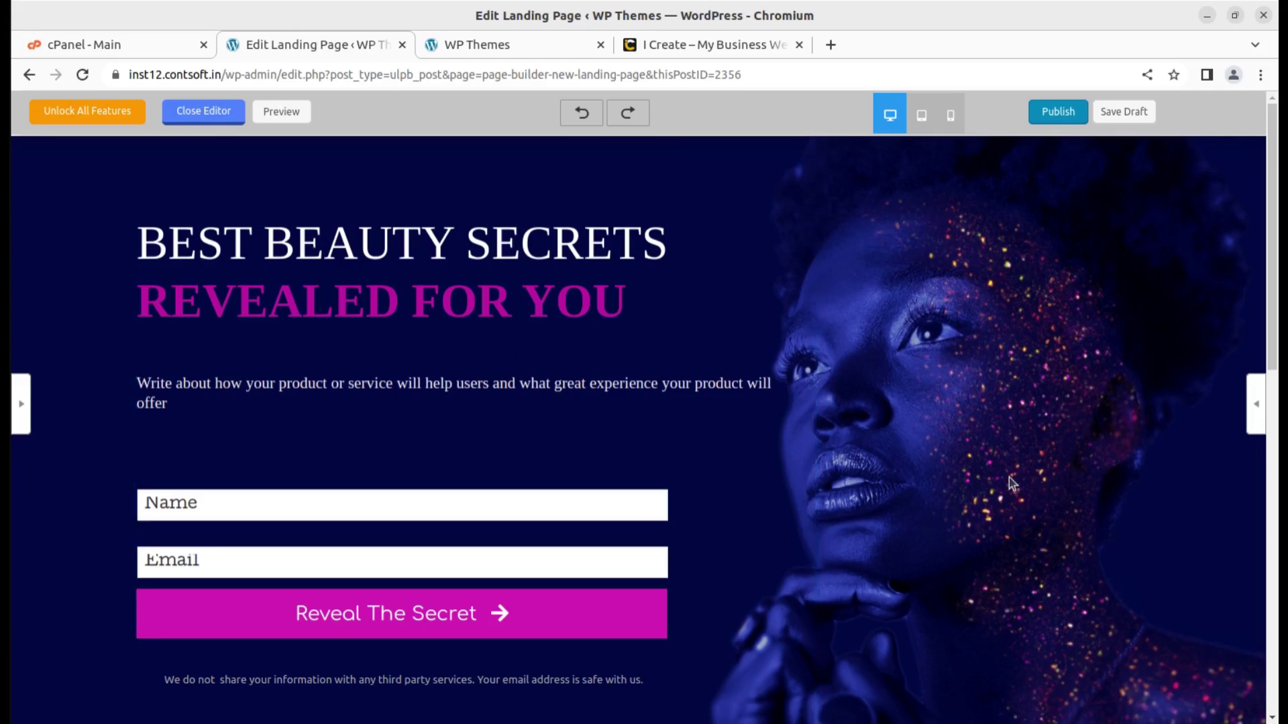
scroll(1008, 477, "down", 4)
scroll(653, 403, "down", 3)
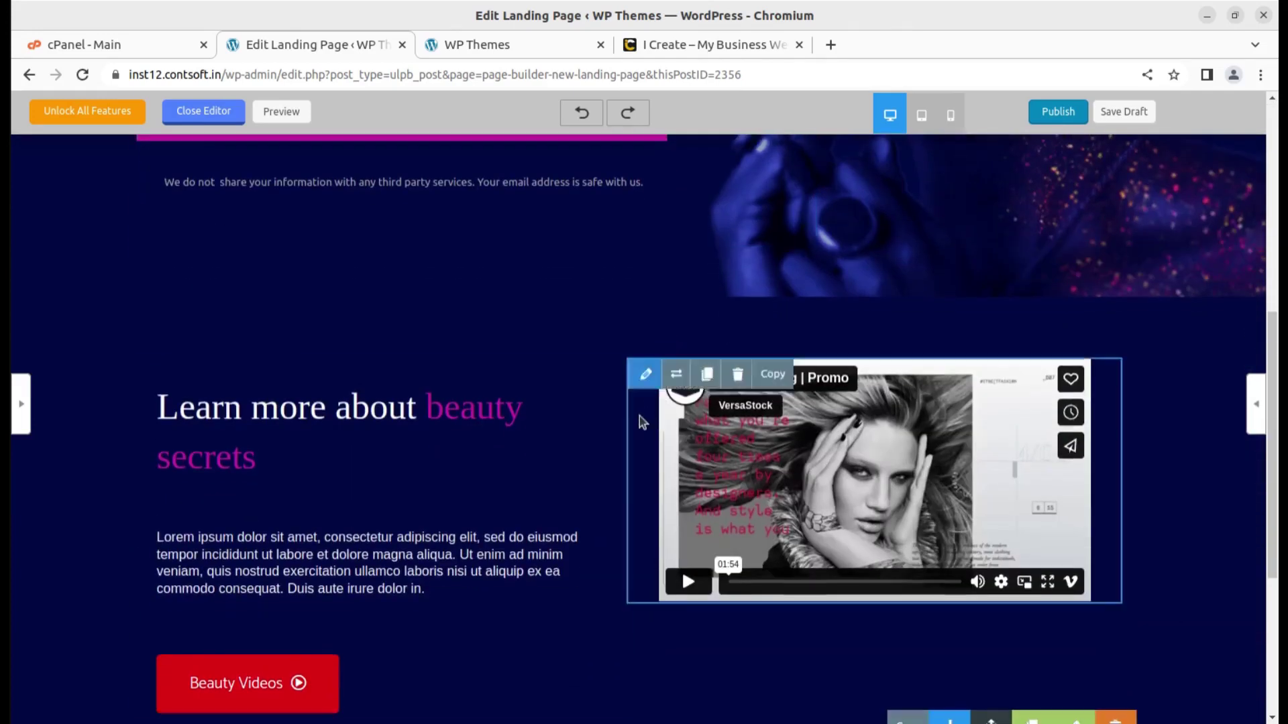
Insert the red "The Best Marketing Conference" design block below the page's copyright footer
scroll(681, 457, "down", 5)
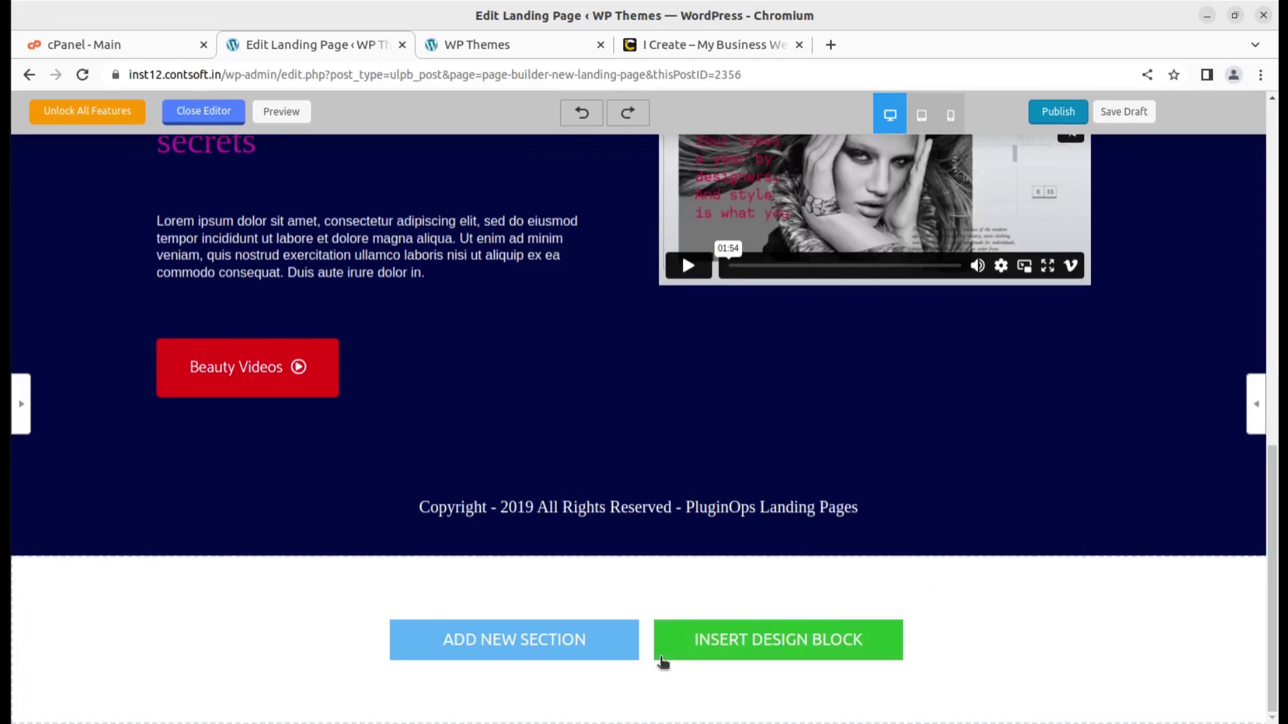
left_click(719, 643)
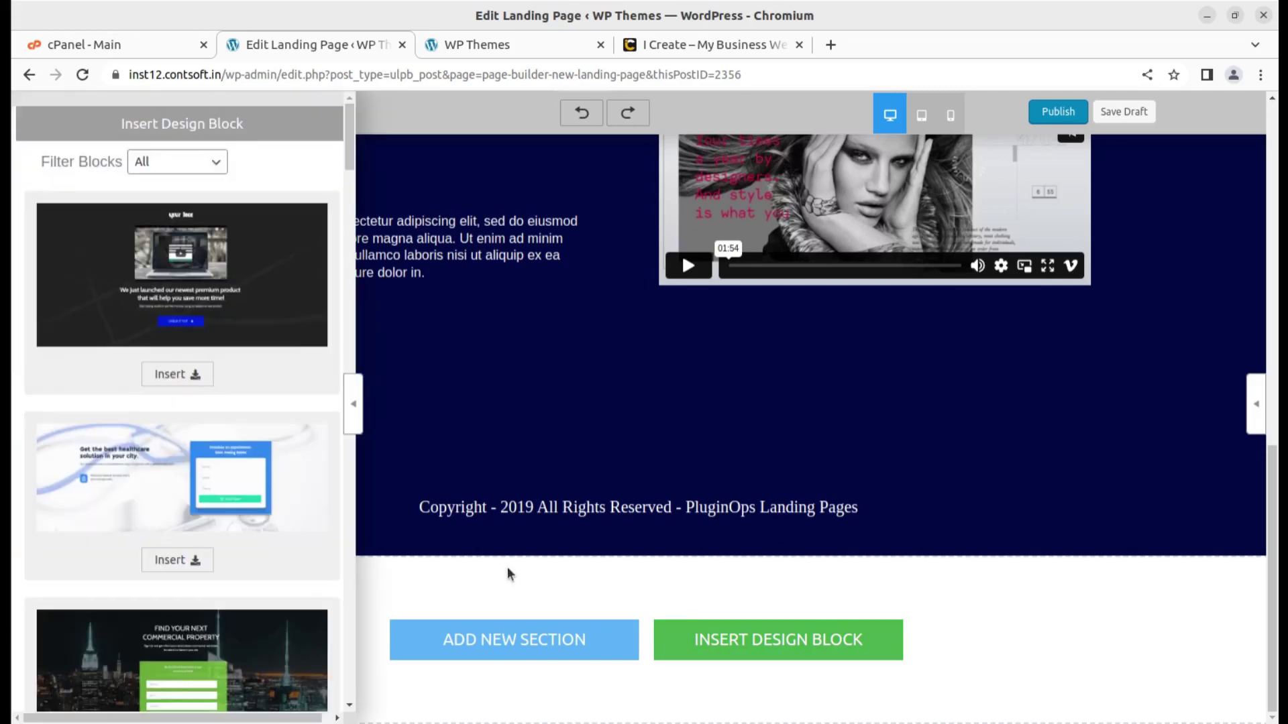
scroll(232, 302, "down", 3)
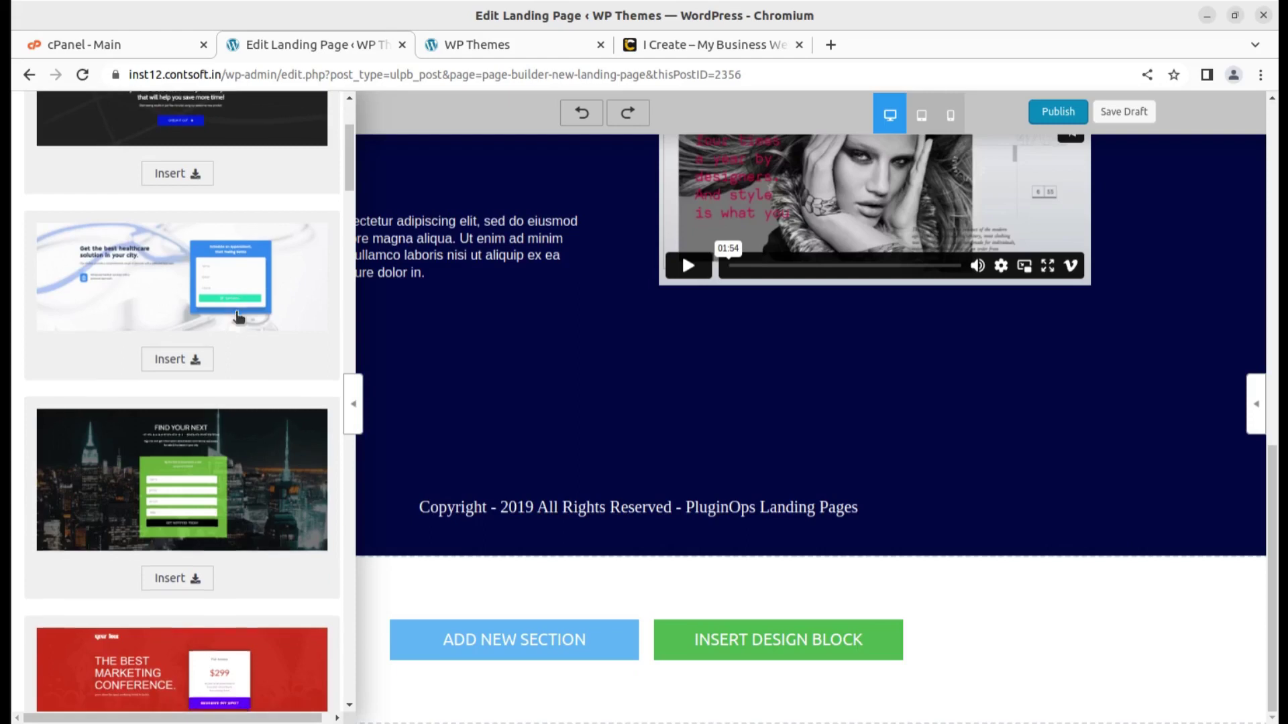
scroll(236, 415, "down", 2)
scroll(235, 415, "down", 3)
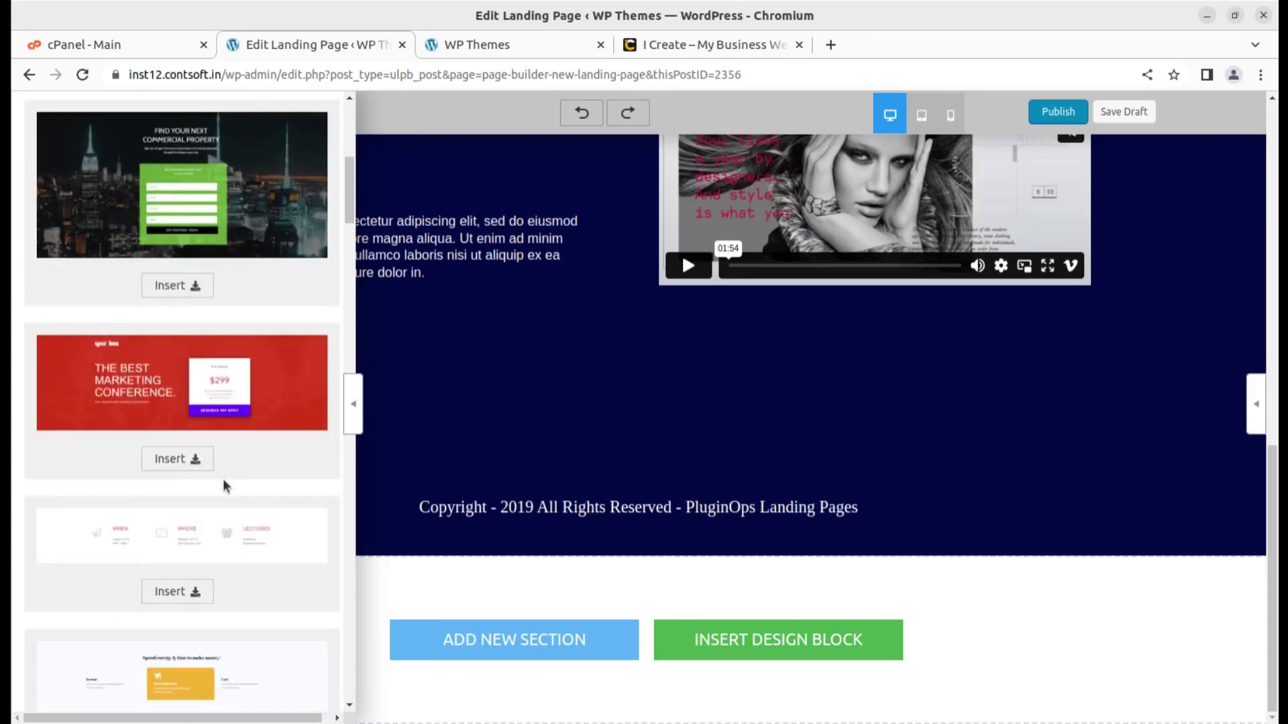
left_click(167, 467)
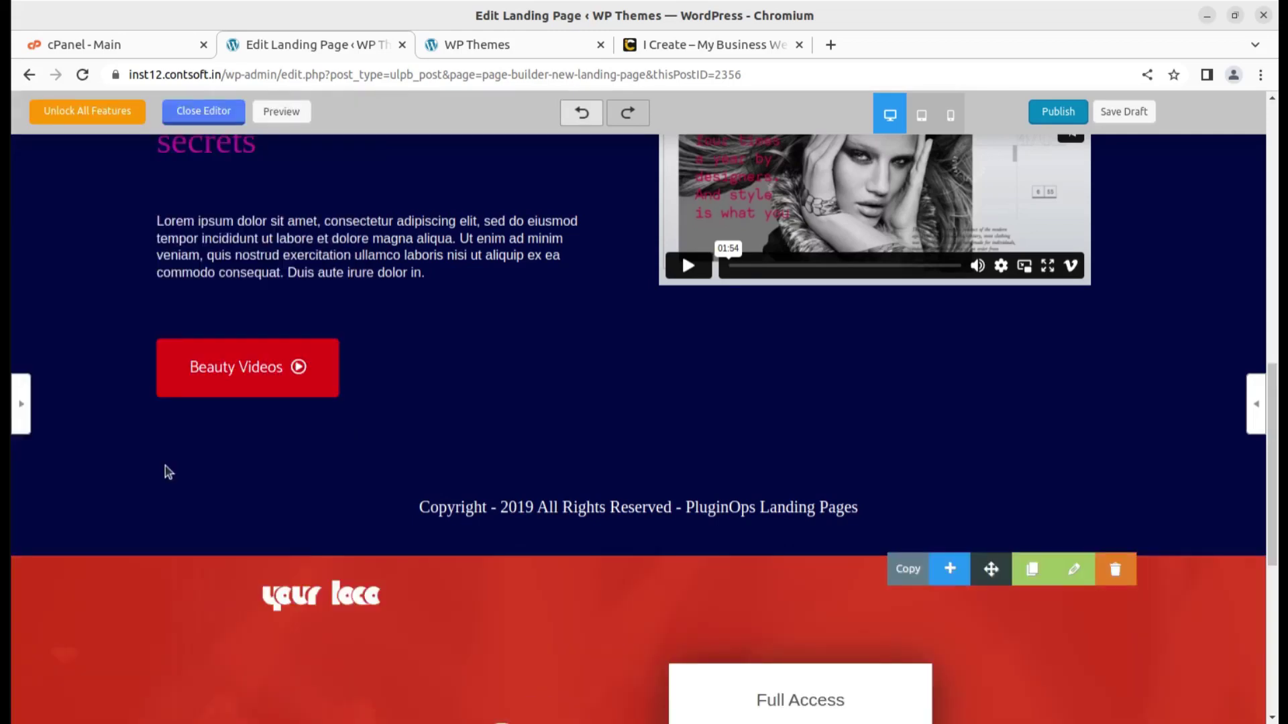
scroll(814, 590, "down", 6)
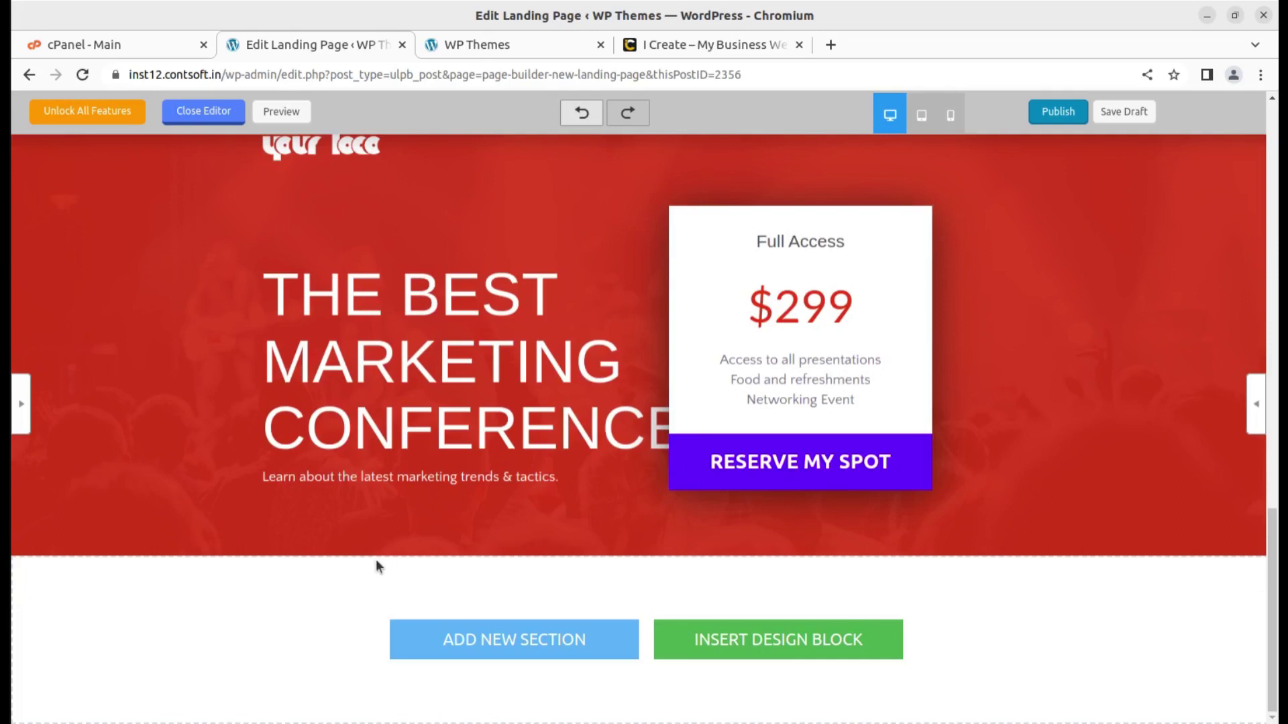
Open the Name and Email sign-up form widget for editing and add a new field to it
scroll(641, 571, "up", 12)
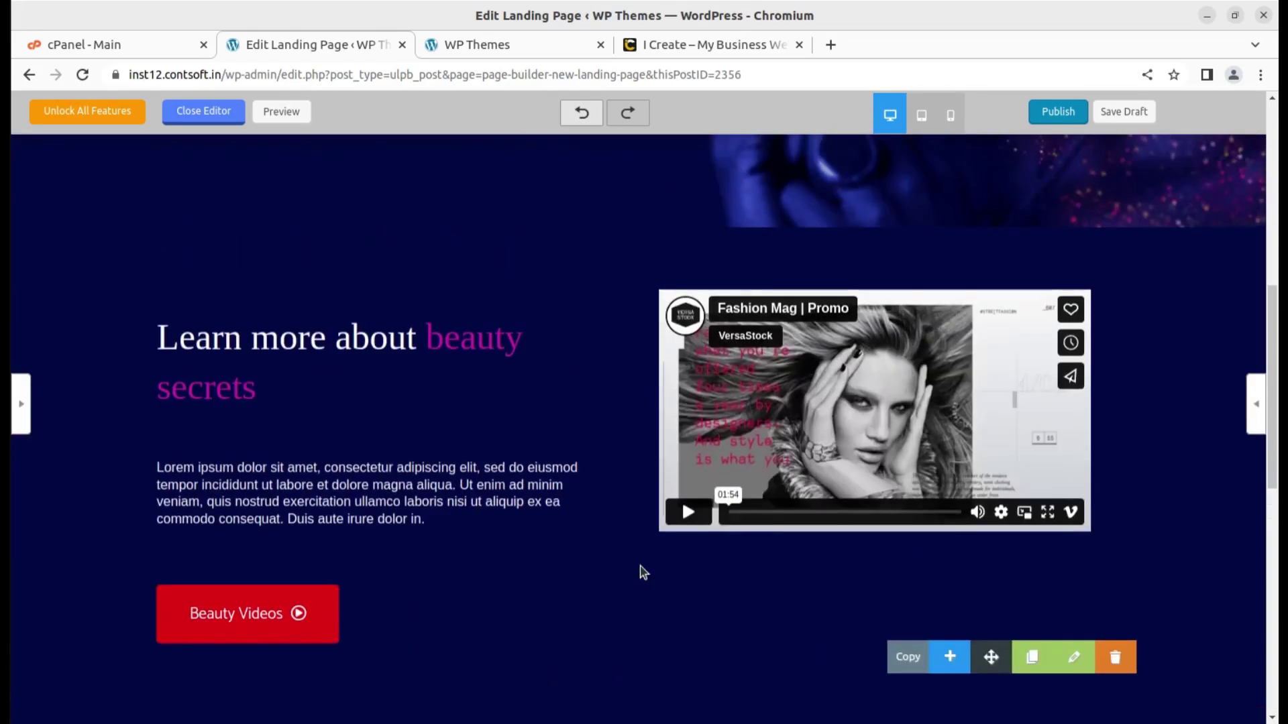
scroll(641, 570, "up", 6)
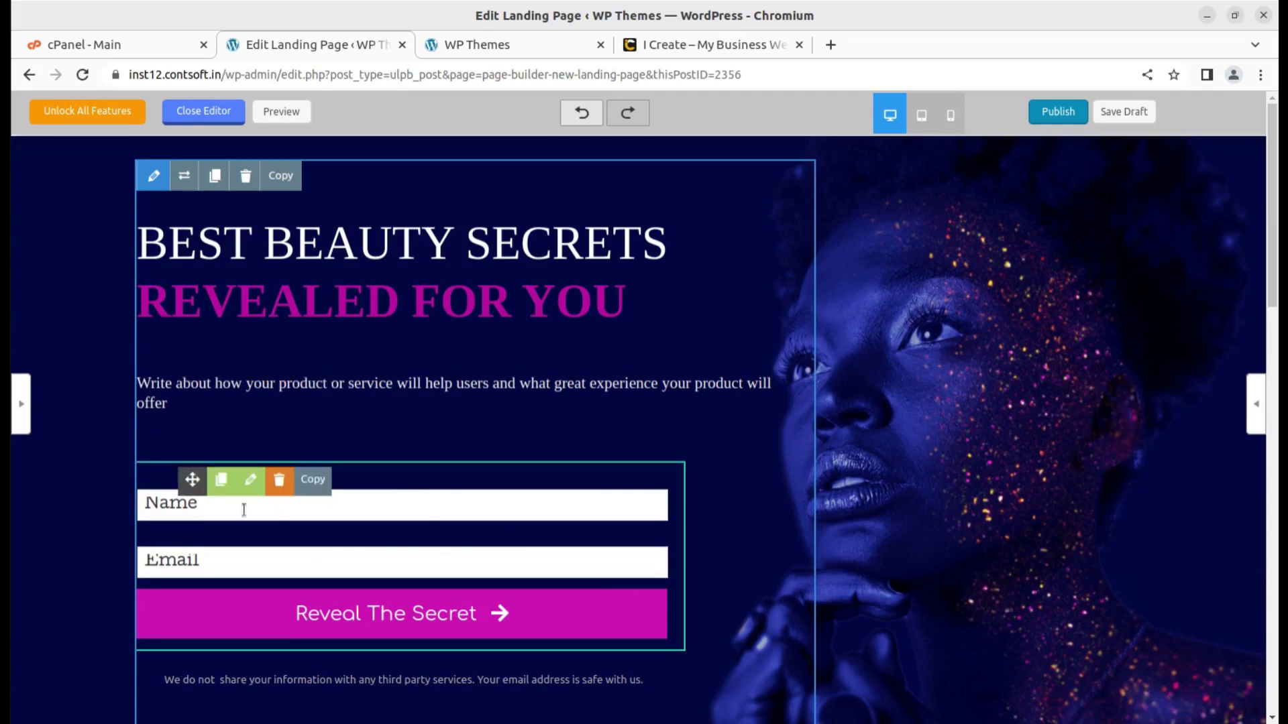
left_click(248, 483)
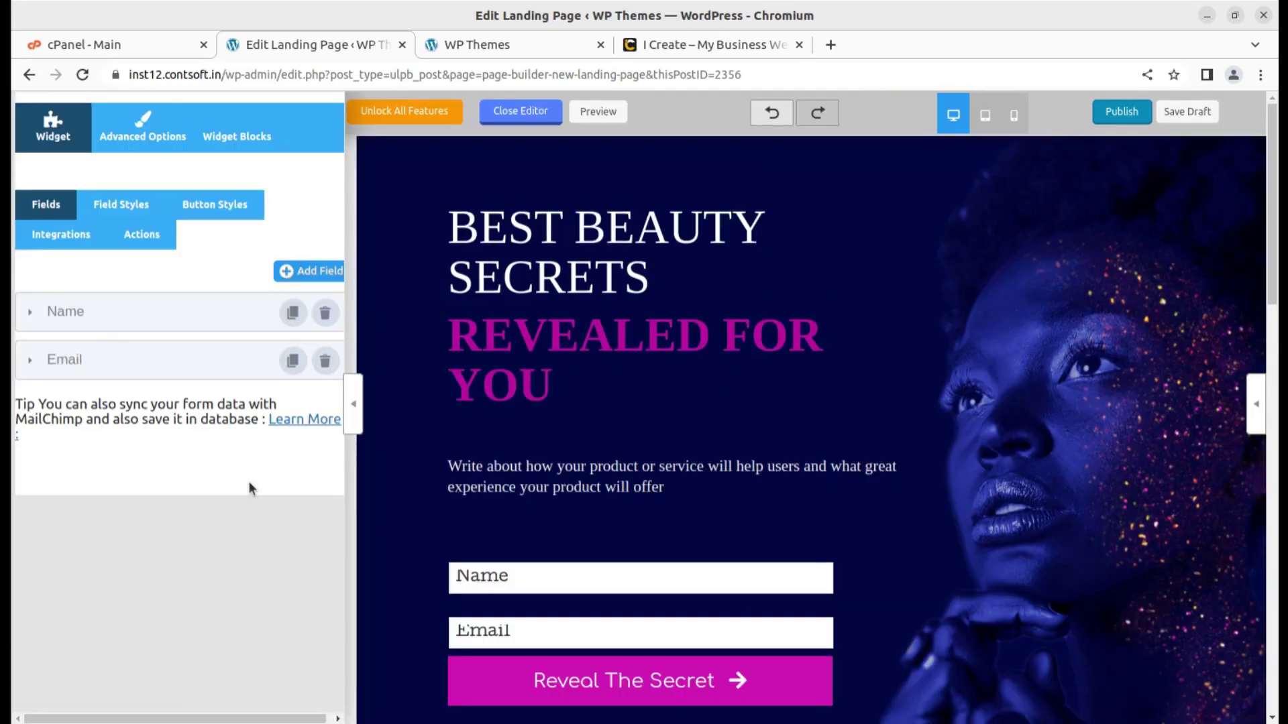
left_click(299, 277)
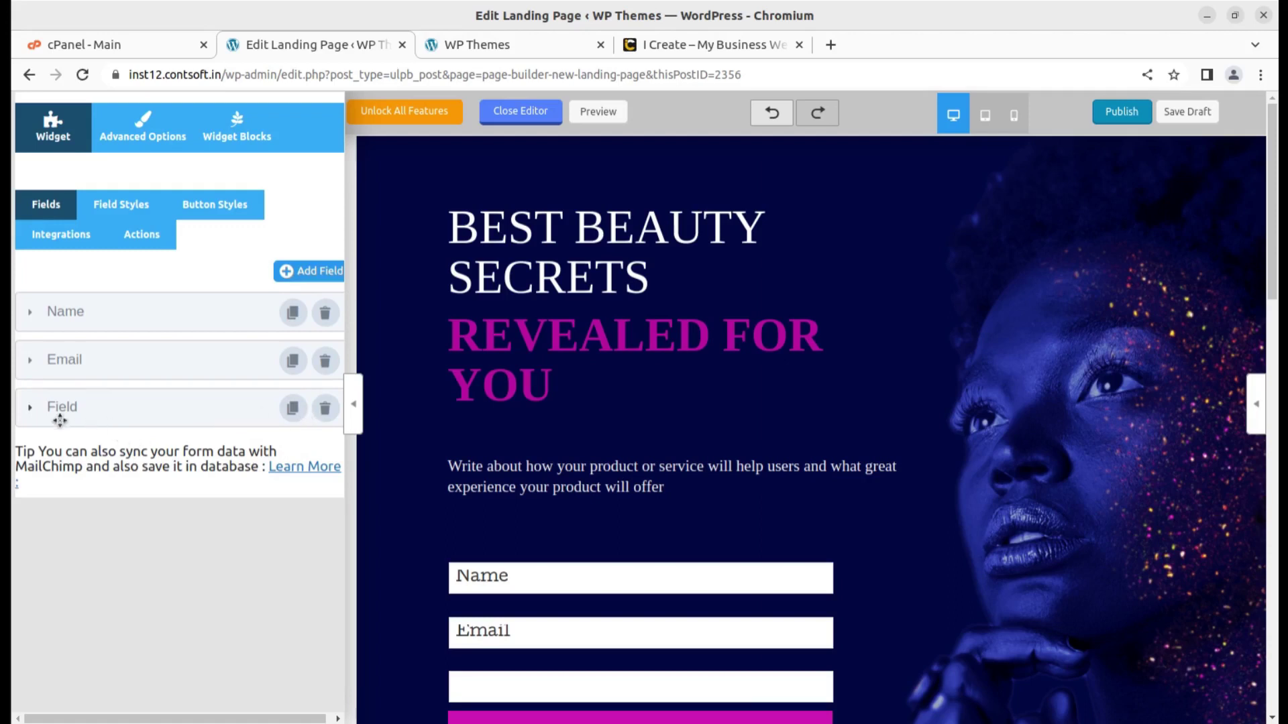
Expand the new form field and examine its options from Type and Label to Field Width and Preset Value
left_click(28, 412)
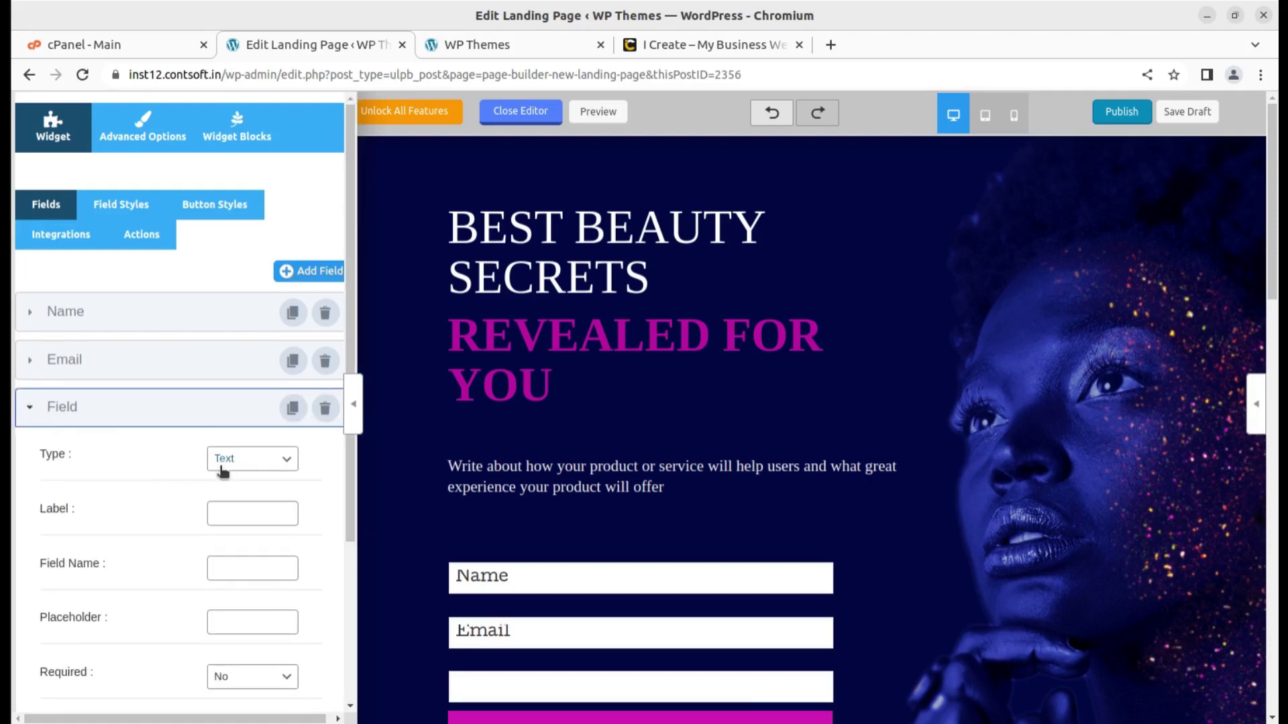
scroll(187, 517, "down", 2)
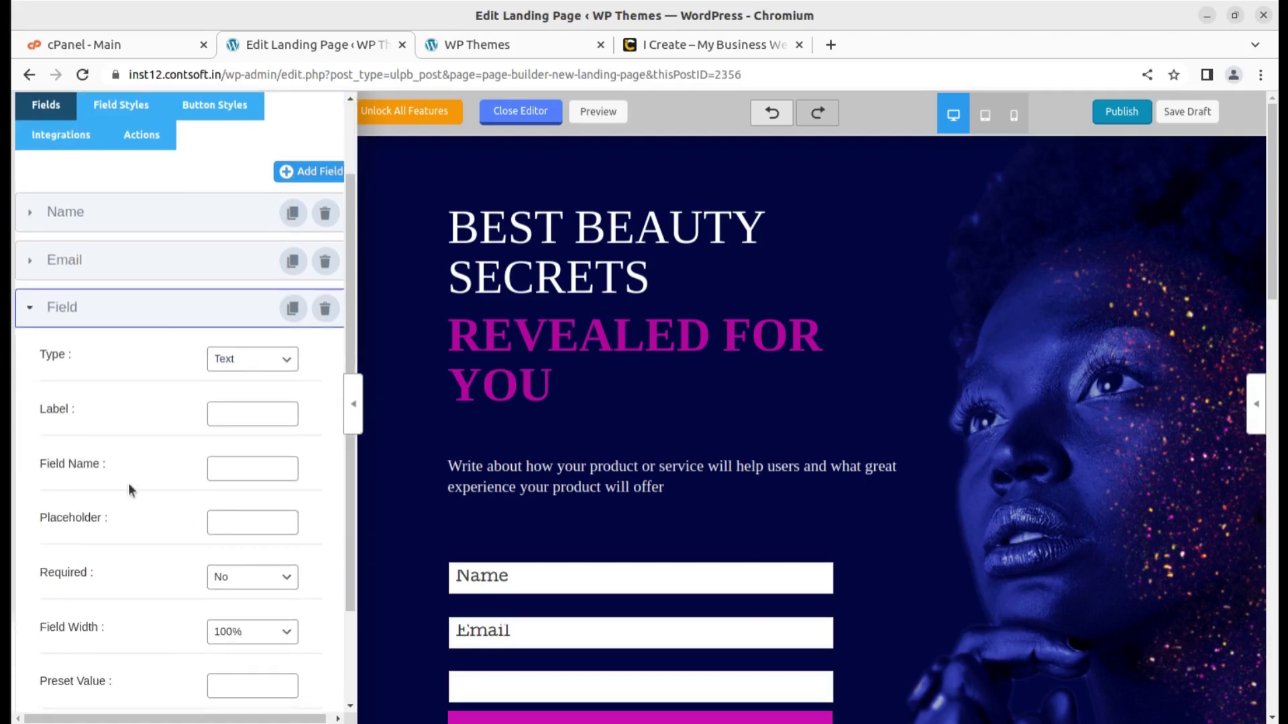
scroll(212, 559, "down", 1)
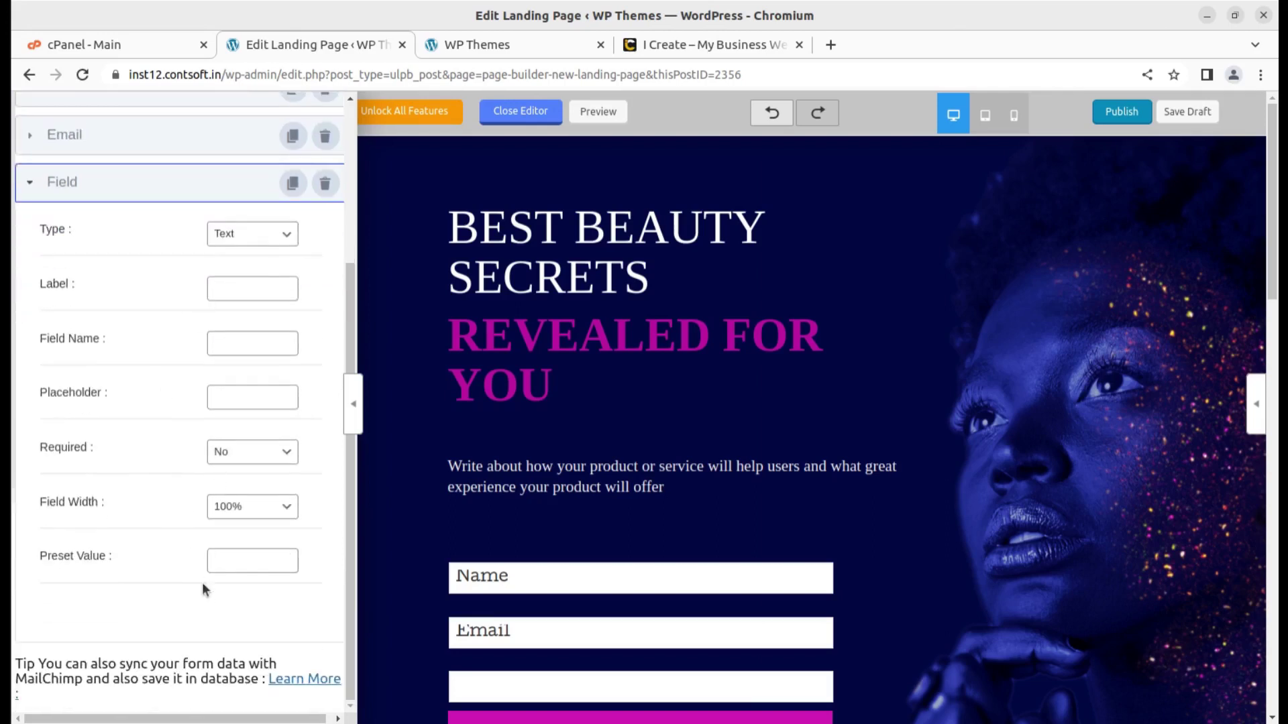
scroll(204, 585, "up", 5)
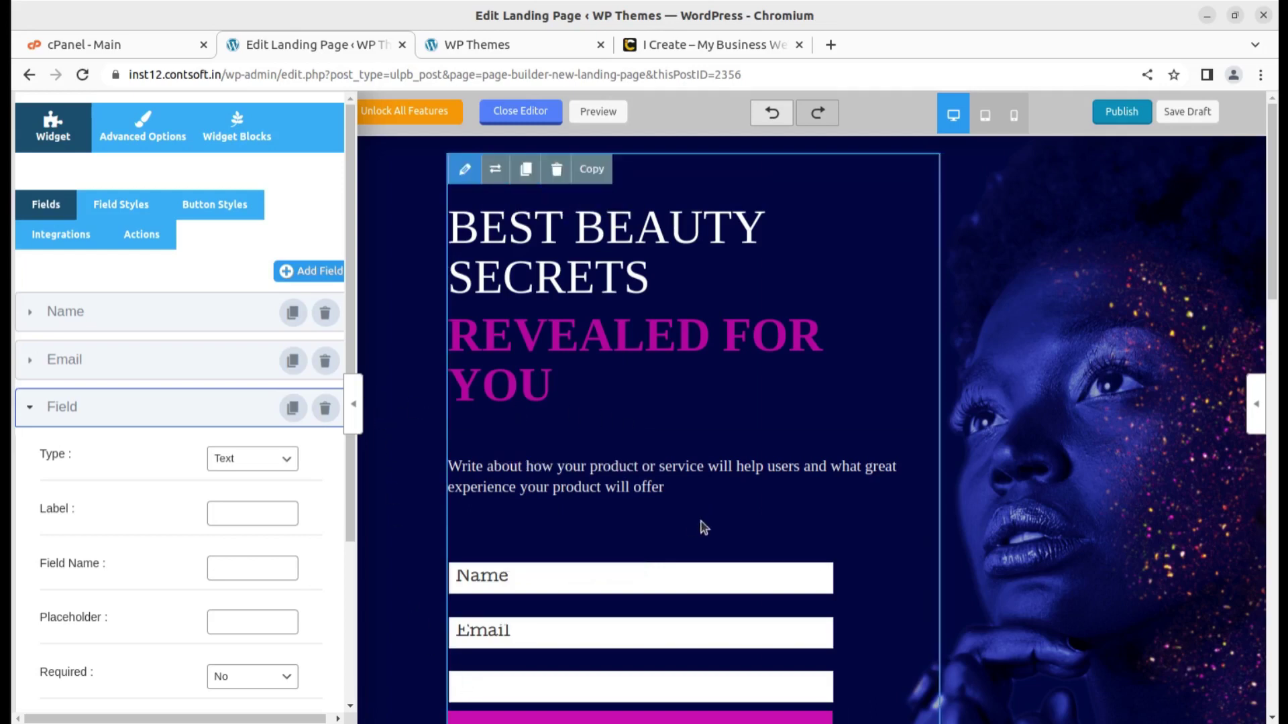
scroll(702, 525, "down", 4)
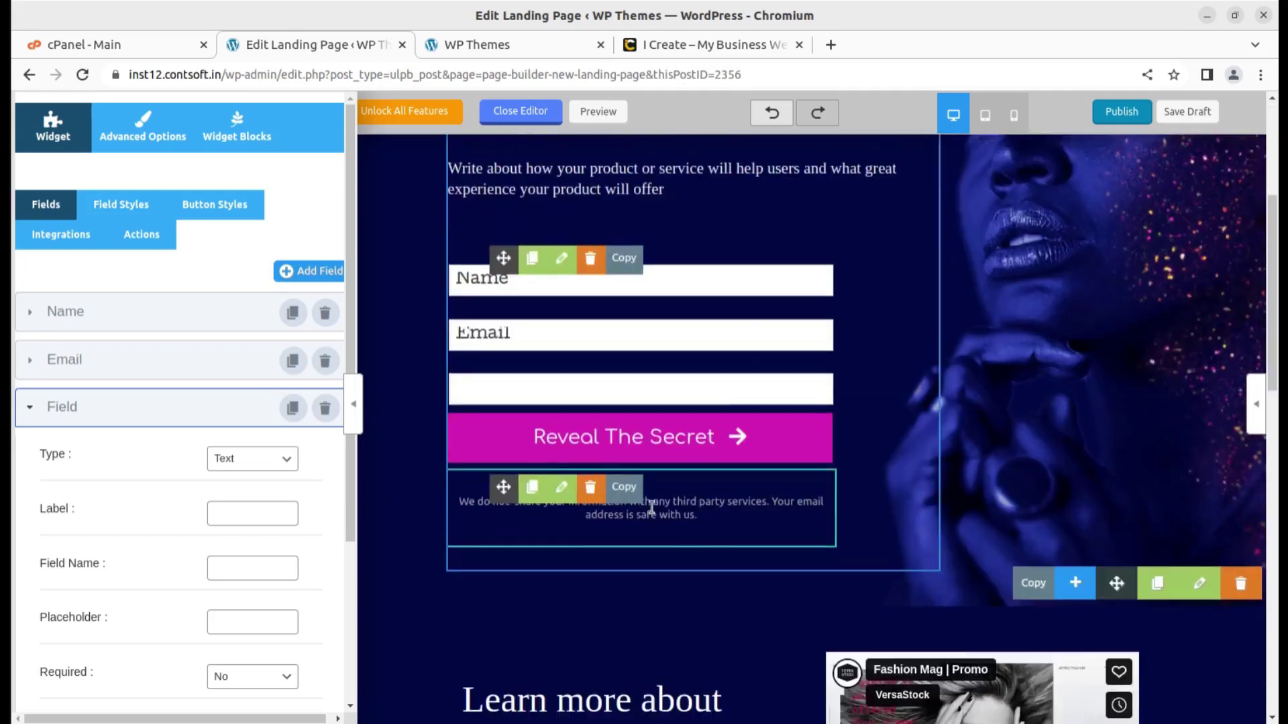
left_click(506, 396)
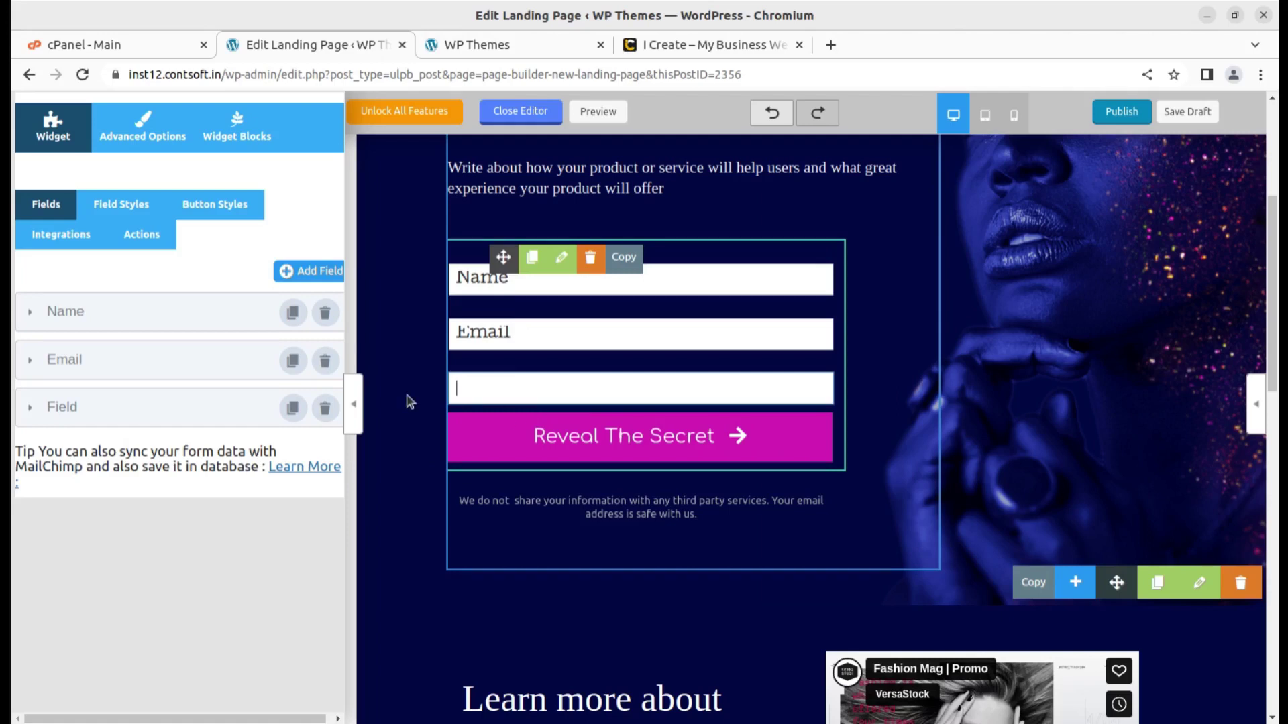
Look through the form widget's Field Styles, Button Styles and Integrations settings
left_click(131, 208)
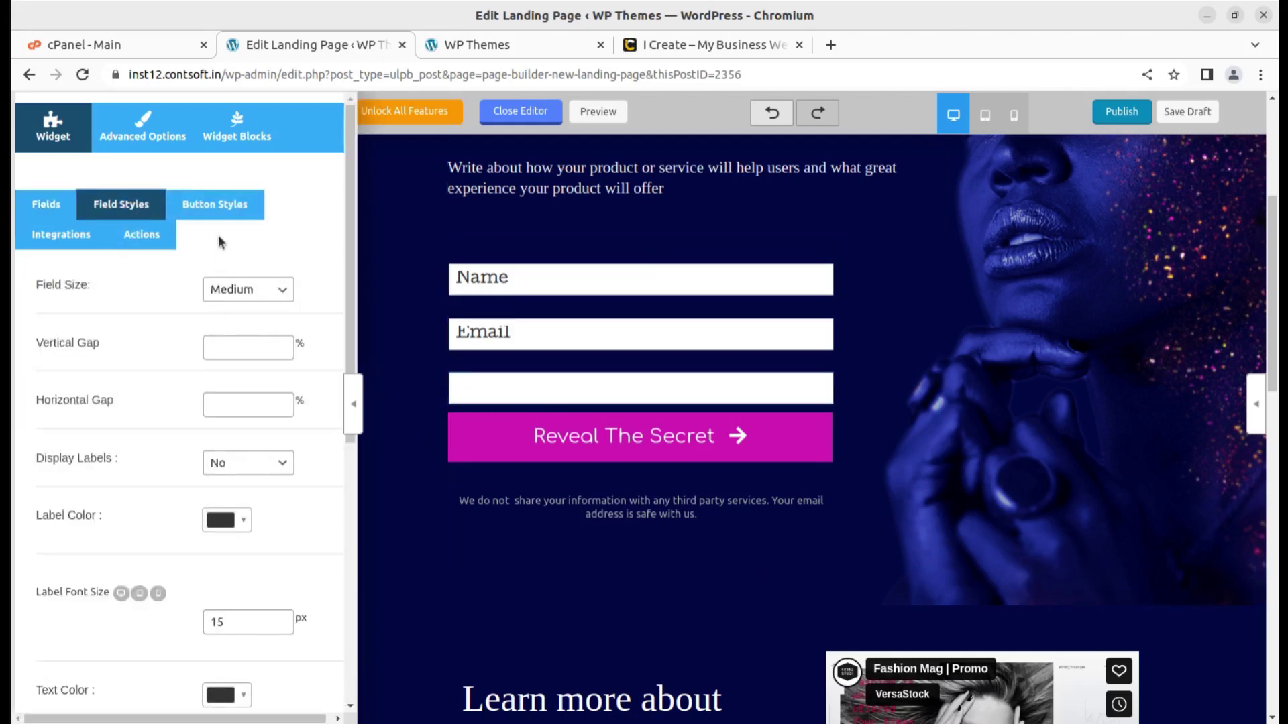
left_click(216, 211)
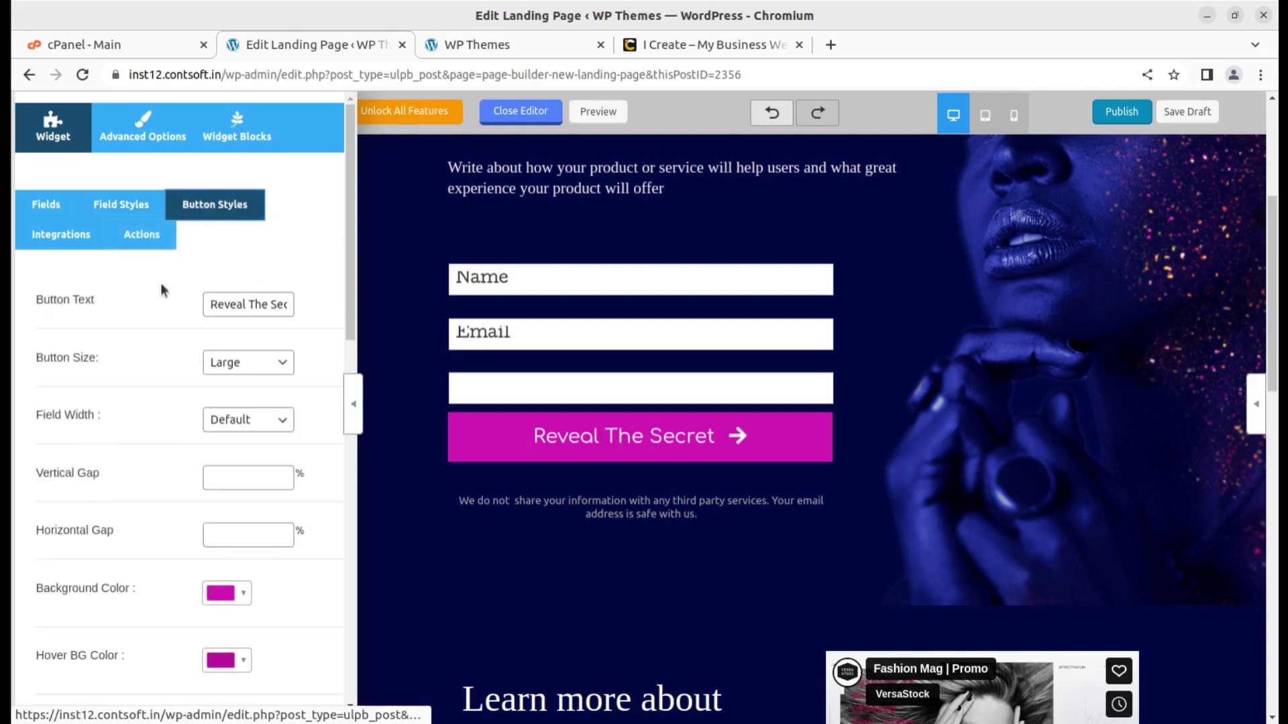
left_click(67, 234)
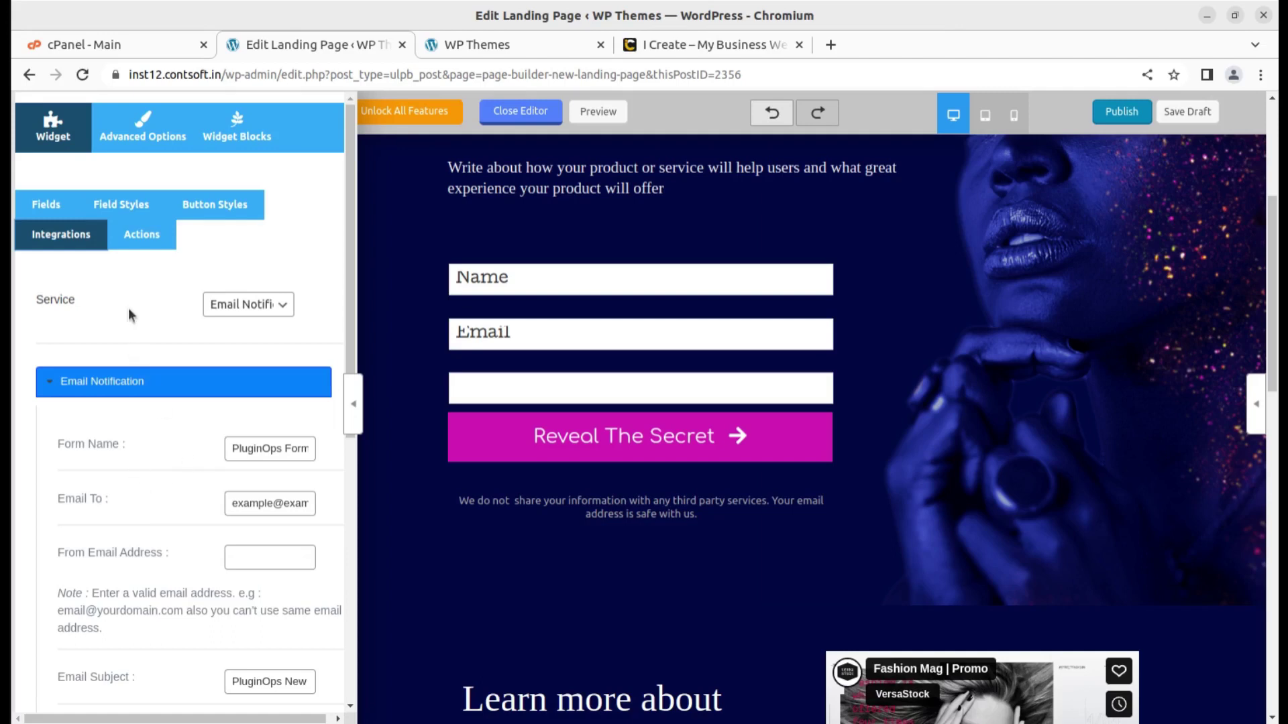
Review the form widget's Success Actions settings and collapse the widget settings
left_click(140, 234)
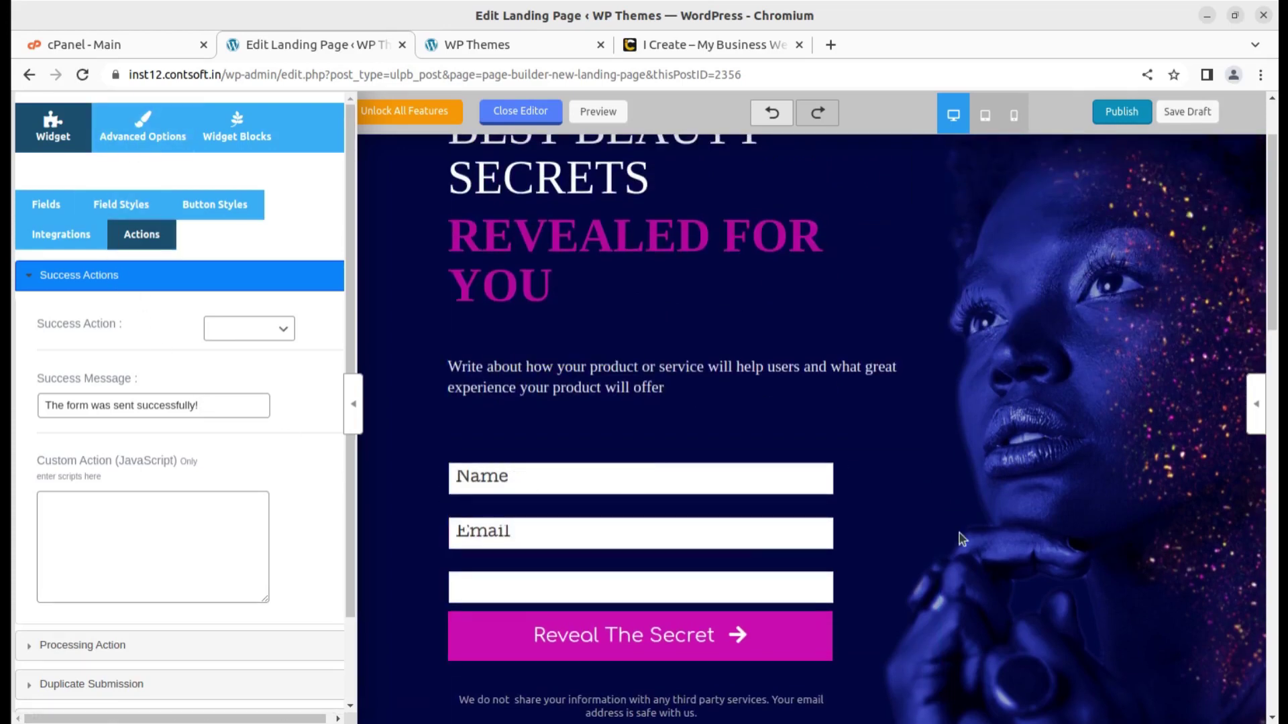
scroll(959, 533, "down", 3)
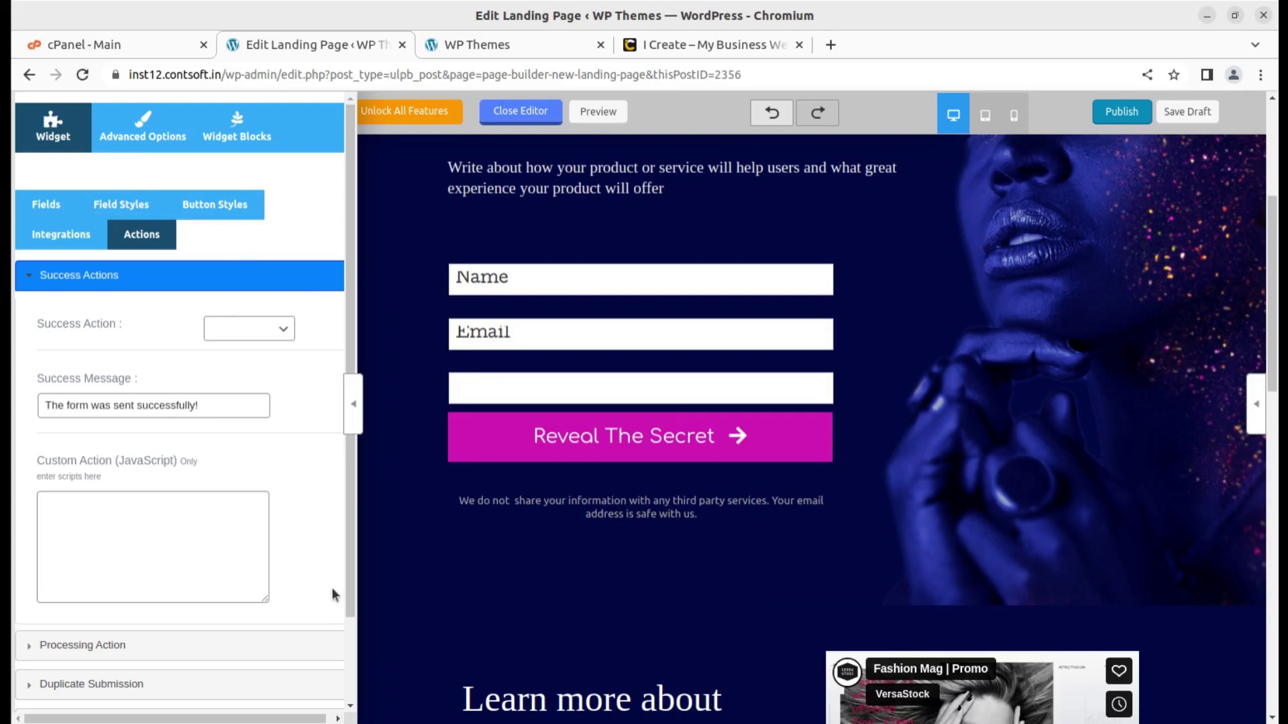
left_click(352, 406)
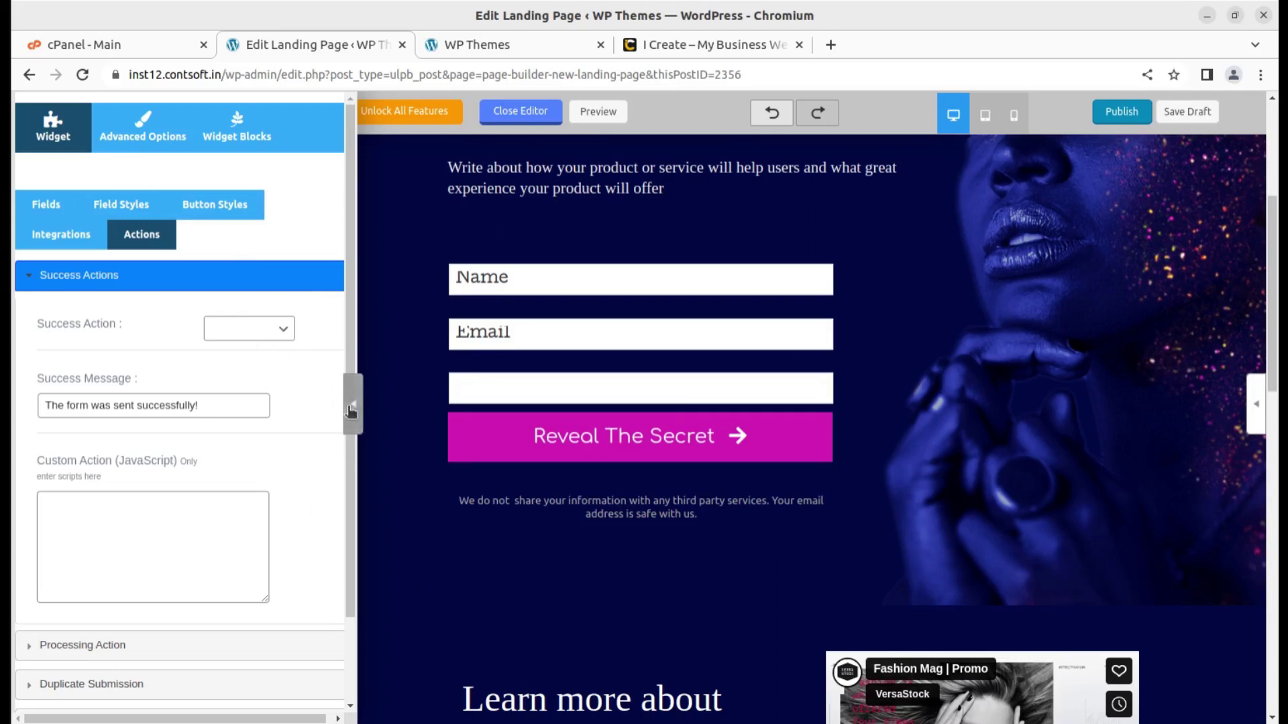
Look over the landing page from the hero section to the video section and publish it
scroll(410, 560, "up", 5)
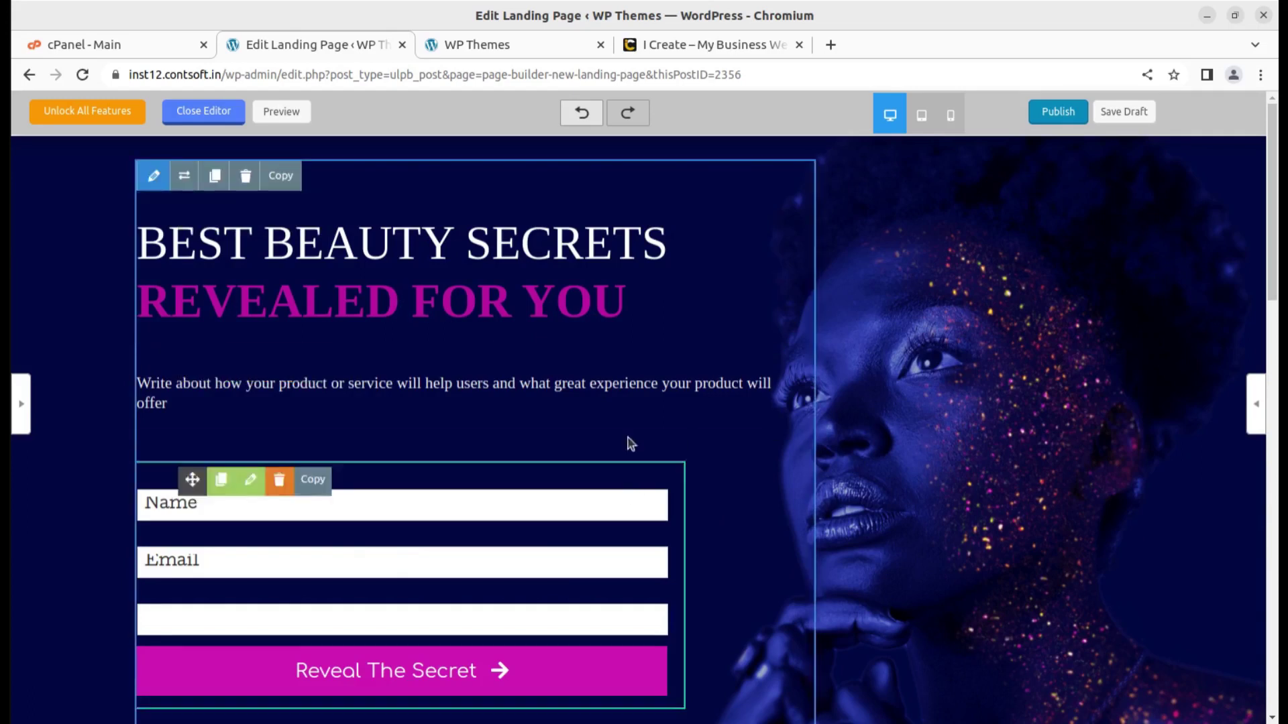
scroll(1065, 483, "down", 3)
scroll(1065, 483, "down", 4)
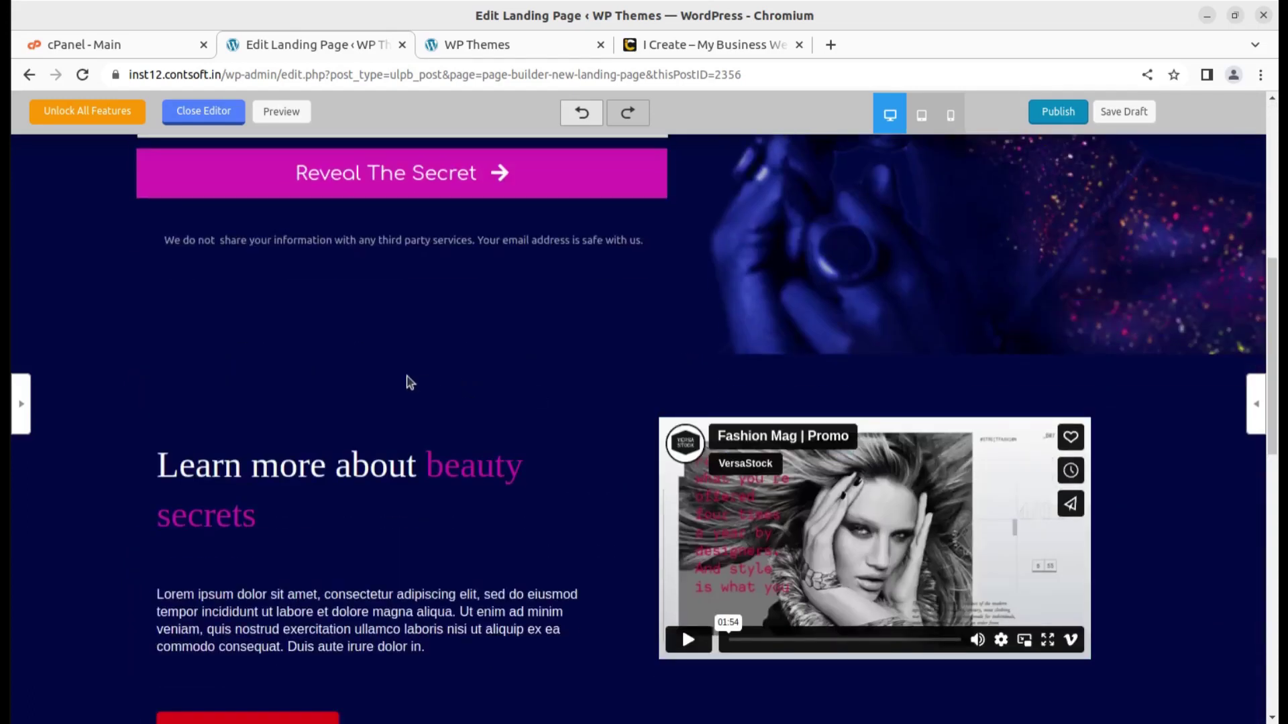
scroll(535, 511, "up", 7)
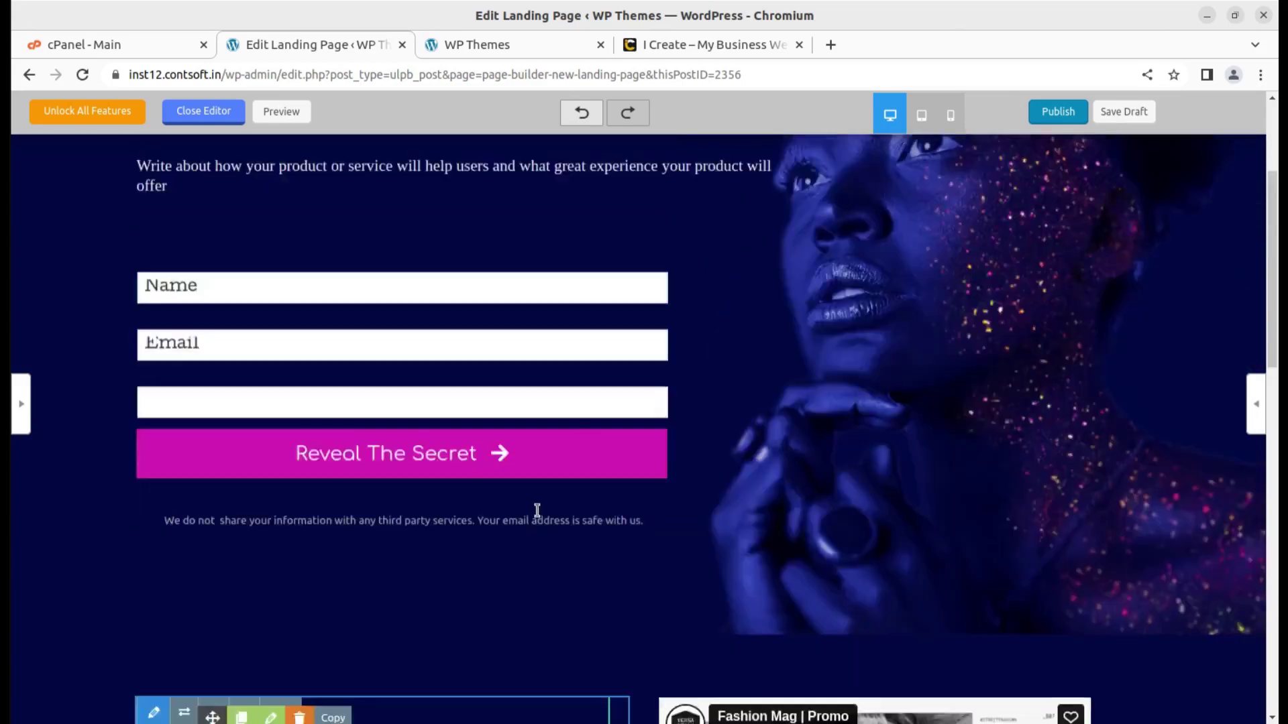
left_click(1044, 112)
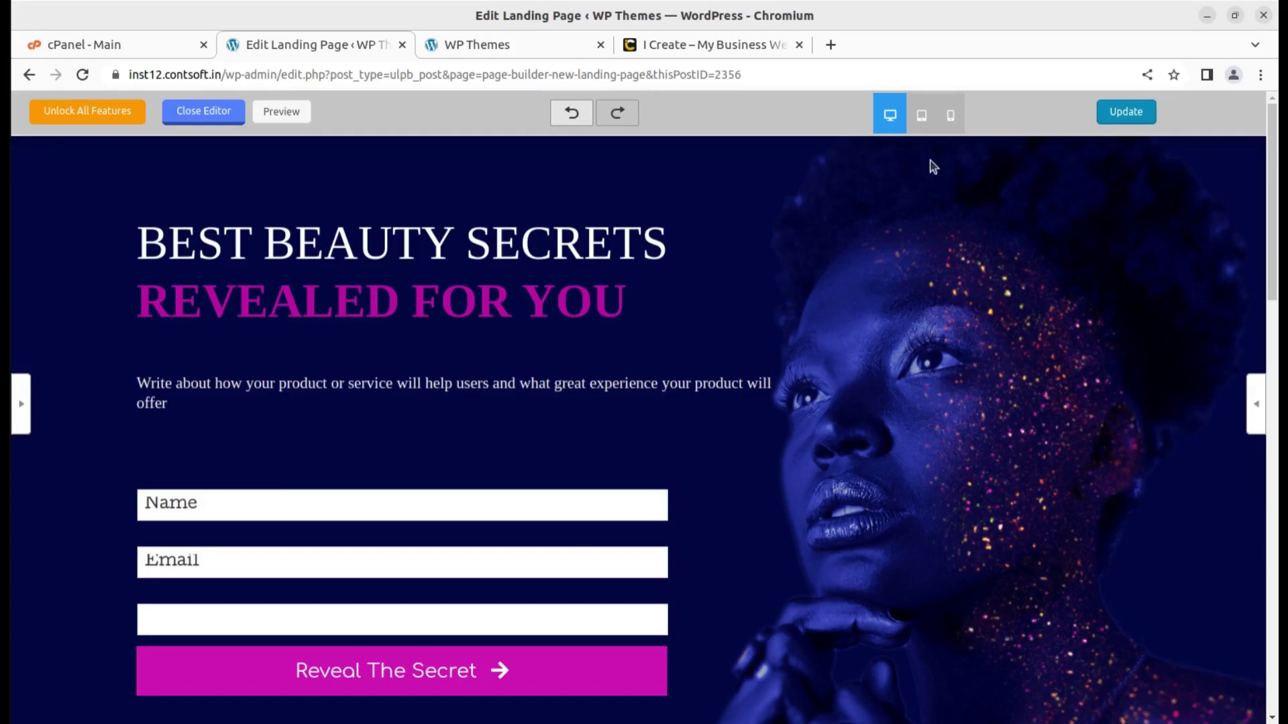
Preview the published landing page and look through it down to the red marketing conference block
left_click(296, 120)
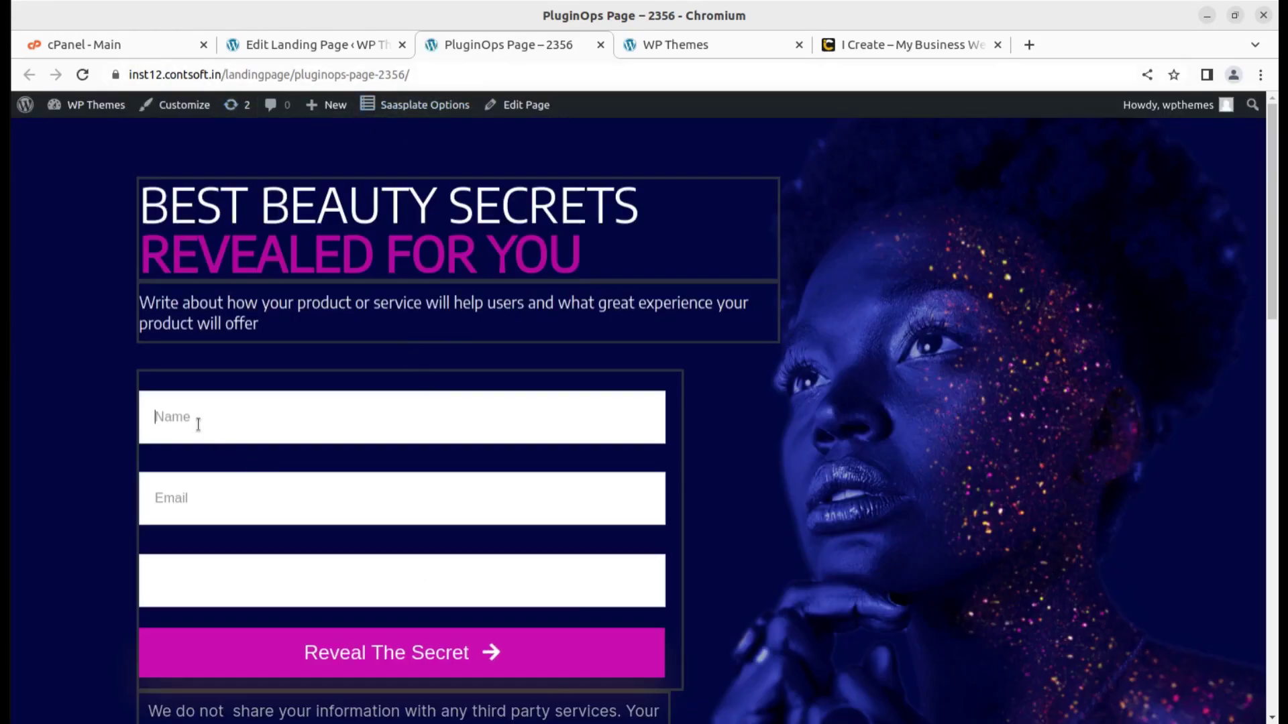
scroll(750, 368, "down", 5)
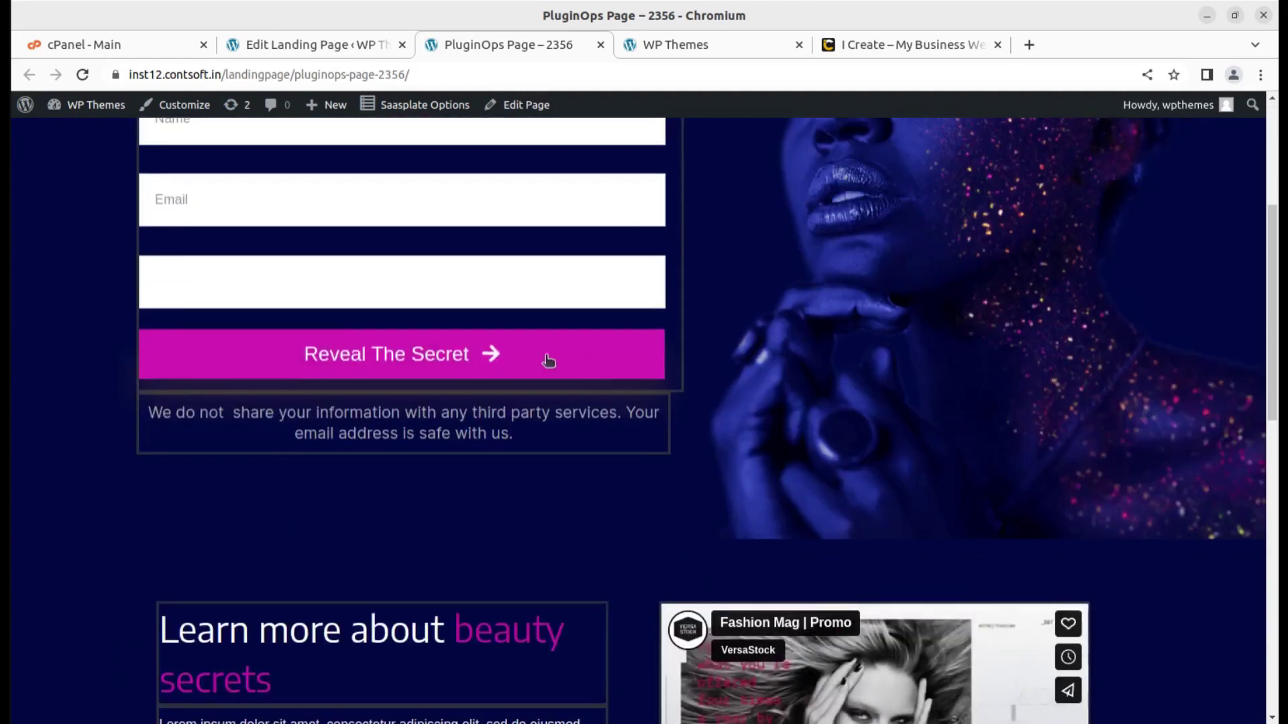
scroll(393, 359, "down", 10)
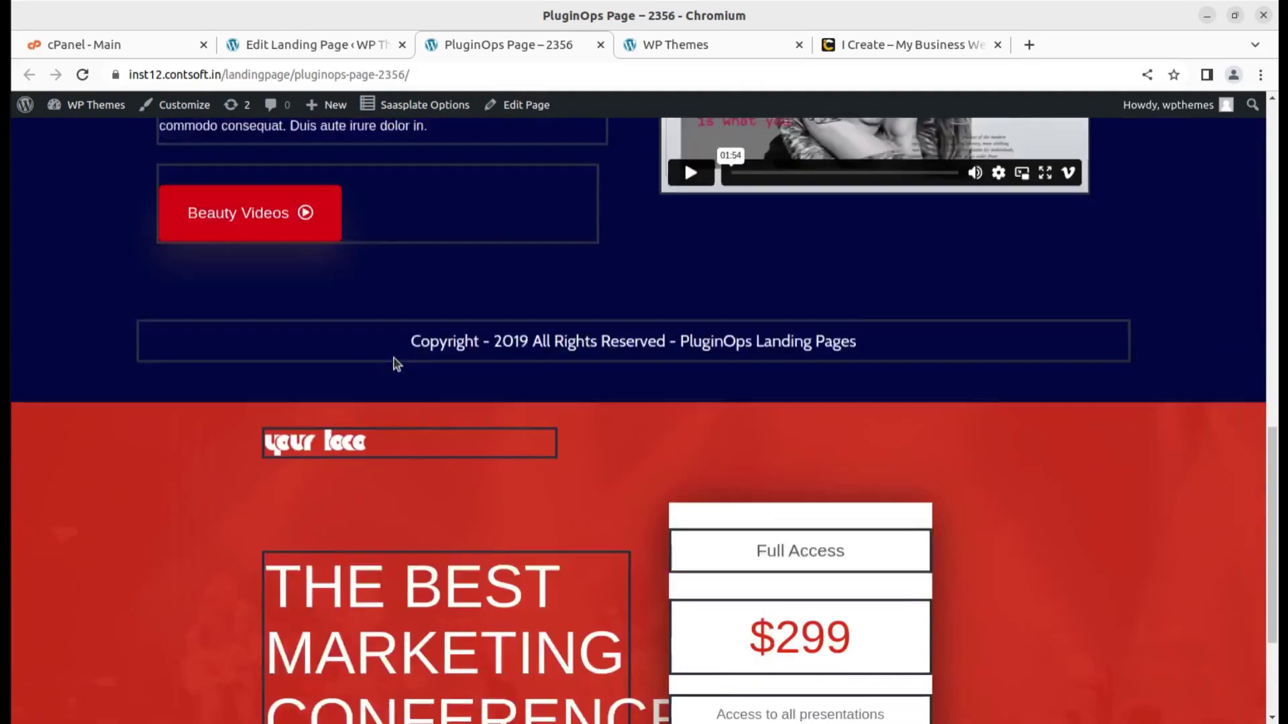
scroll(245, 403, "down", 2)
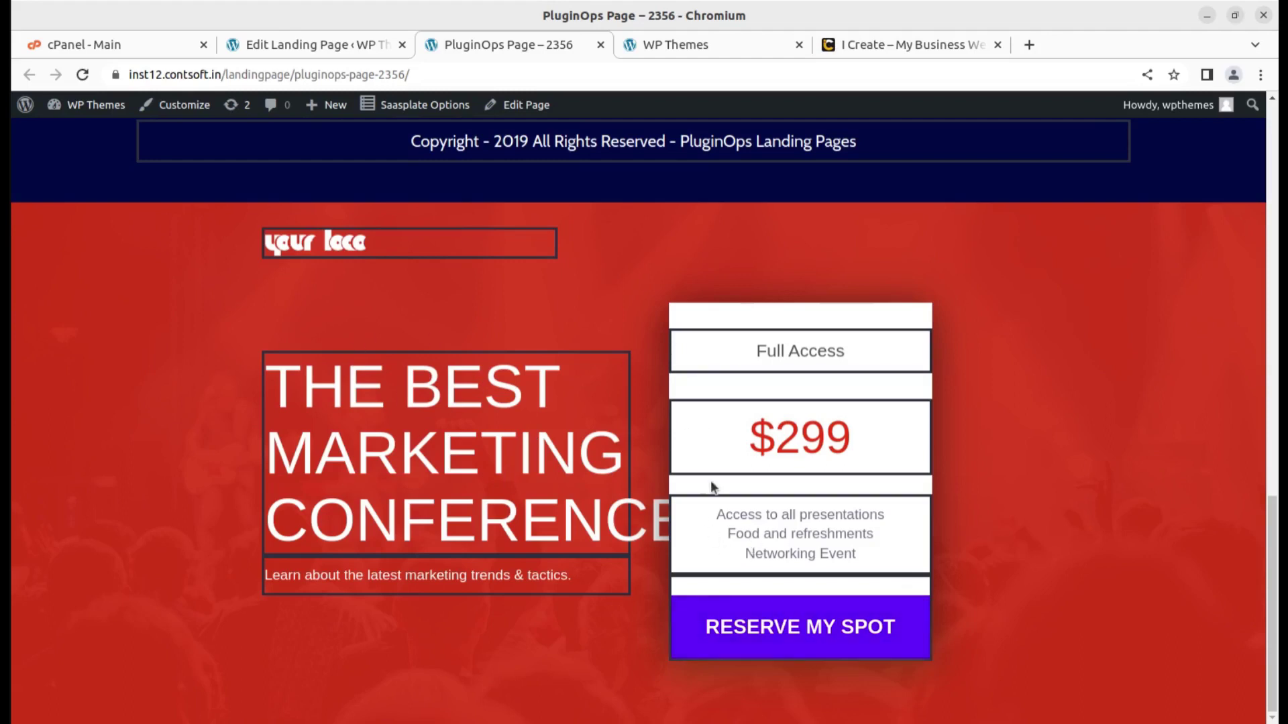
scroll(827, 367, "up", 17)
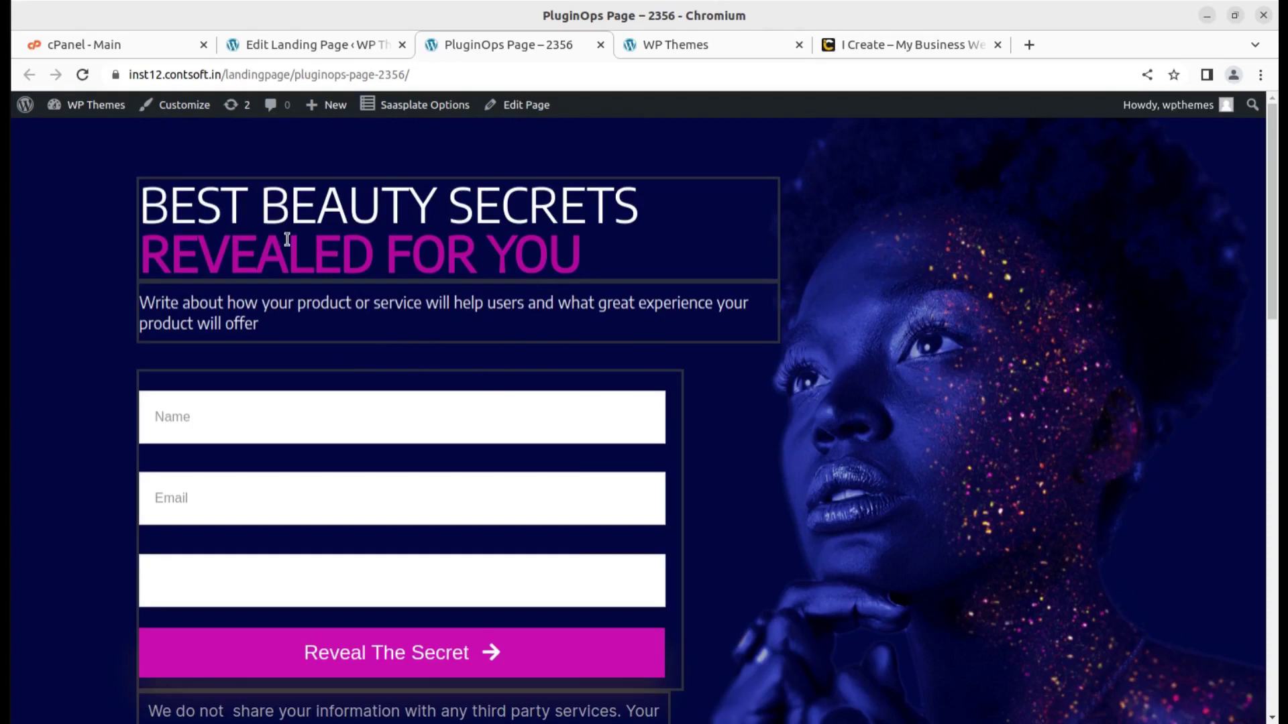
Reopen the published page in the landing page editor from its live view
left_click(517, 115)
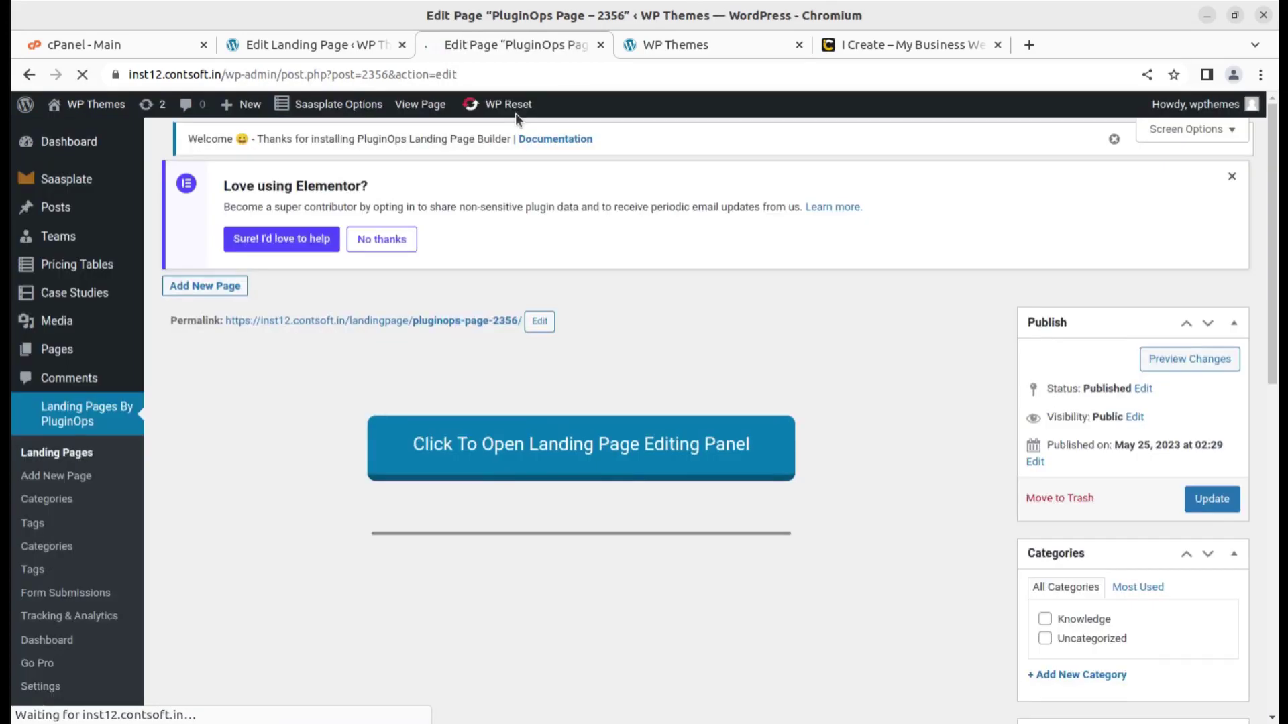
left_click(559, 470)
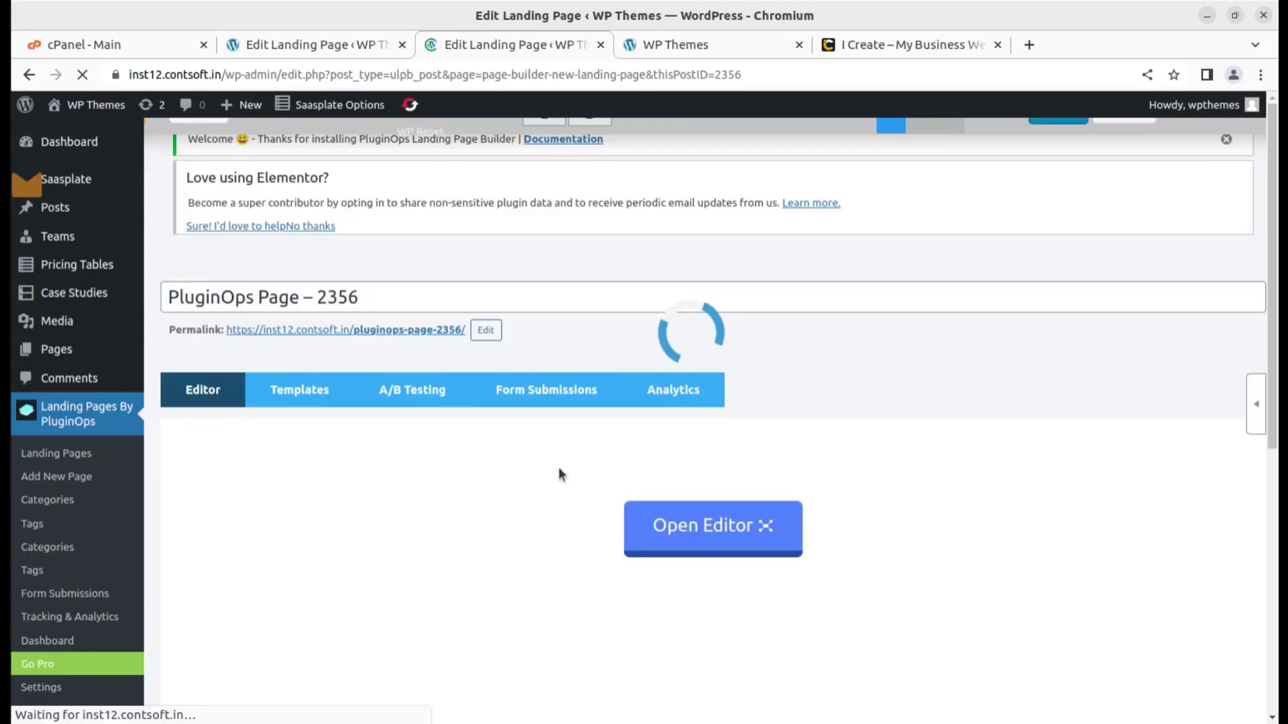
left_click(694, 521)
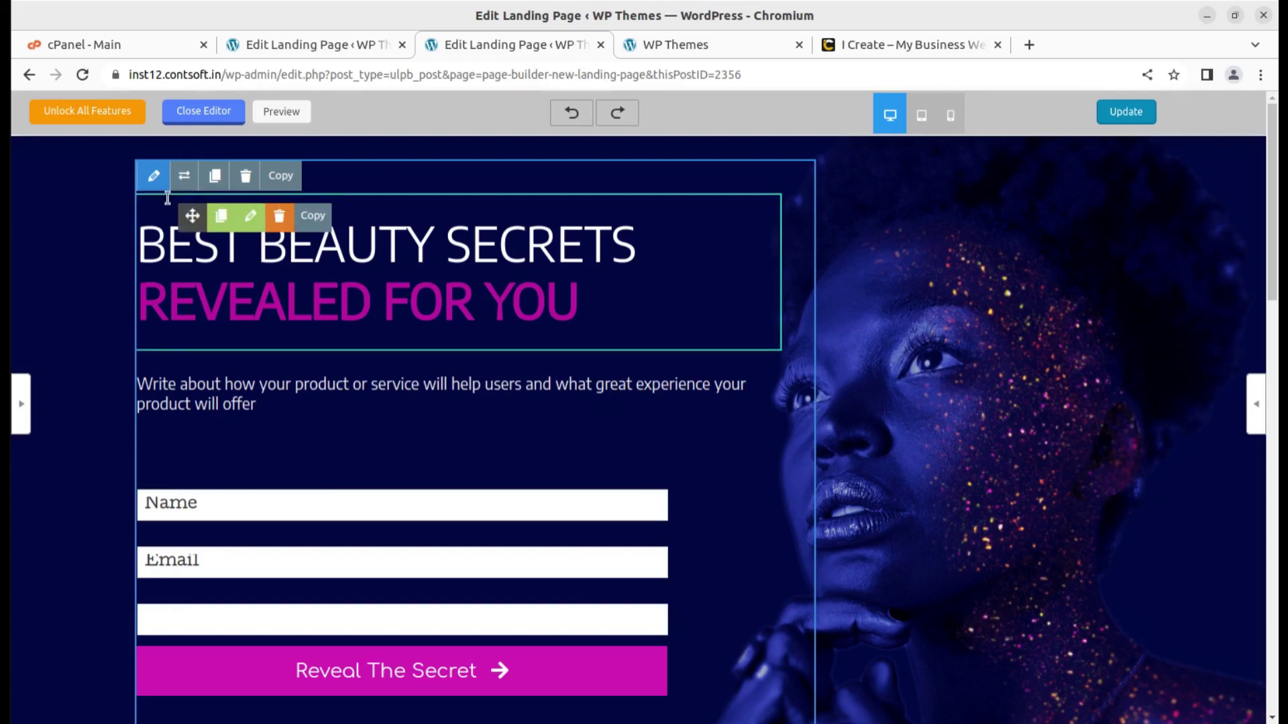
Examine the hero text column's Background, Margins & Paddings, Column Display and Shadow & Border options
left_click(154, 176)
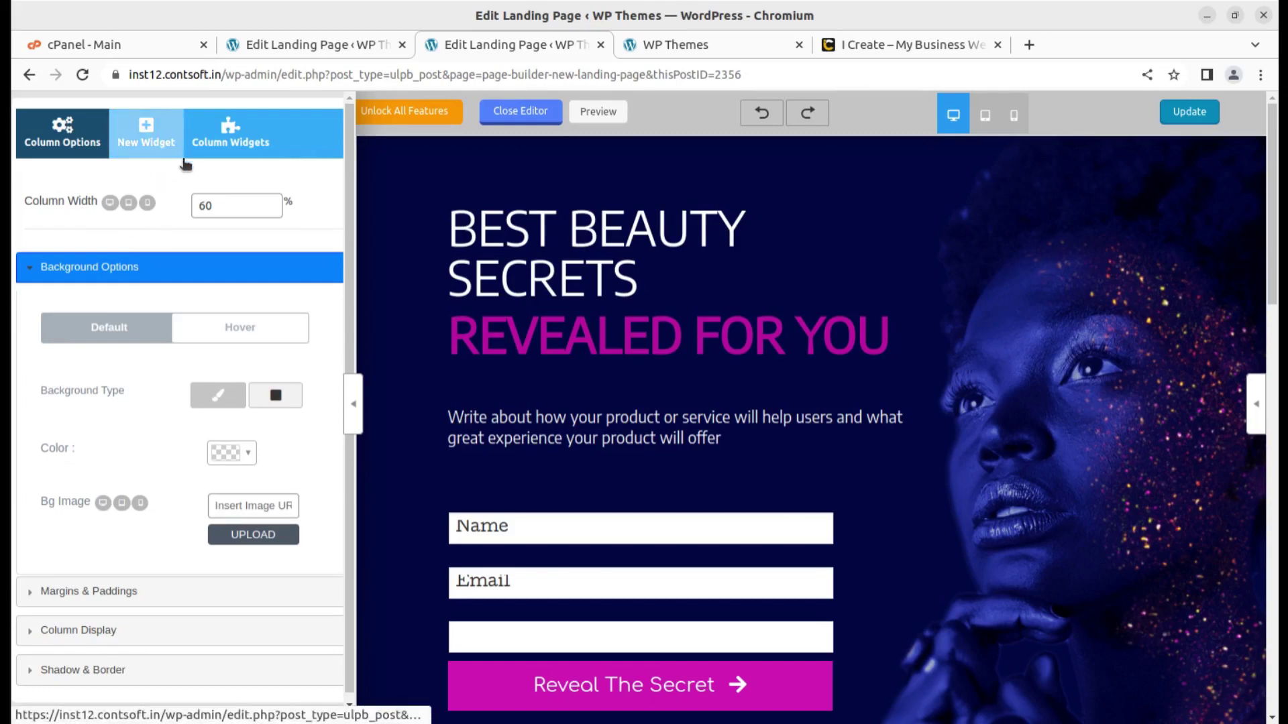
left_click(92, 597)
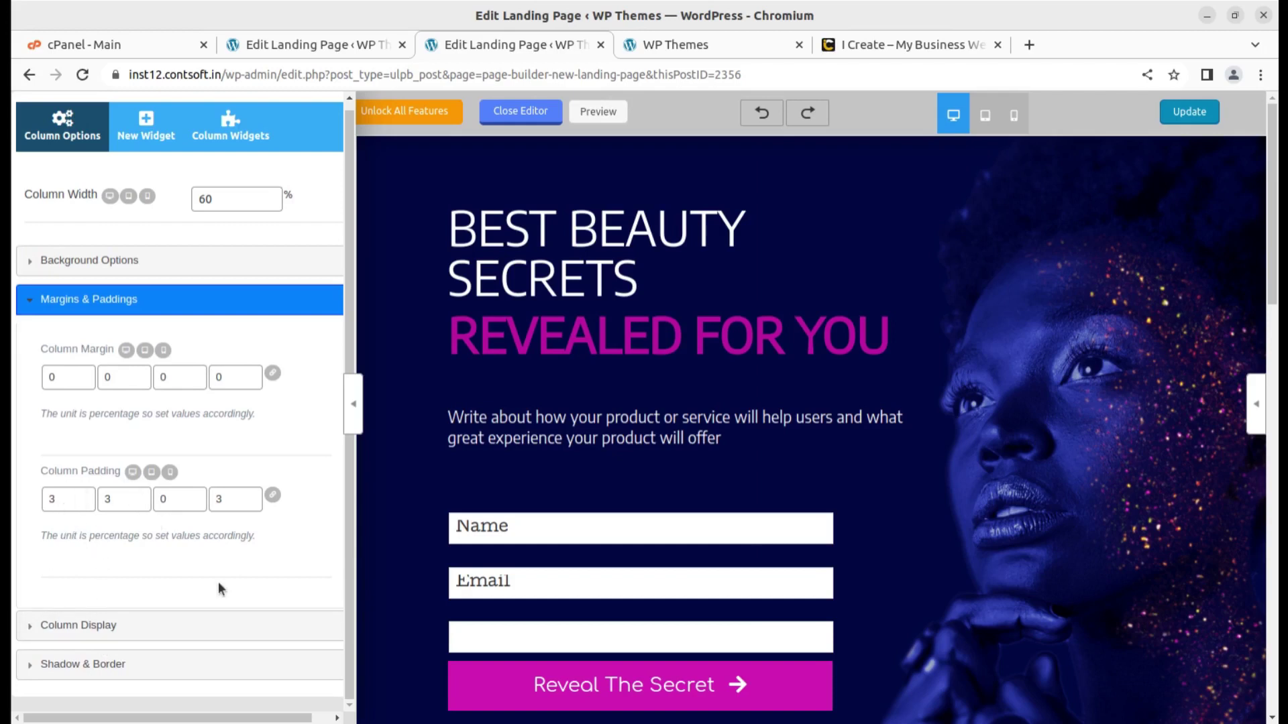
scroll(138, 586, "down", 3)
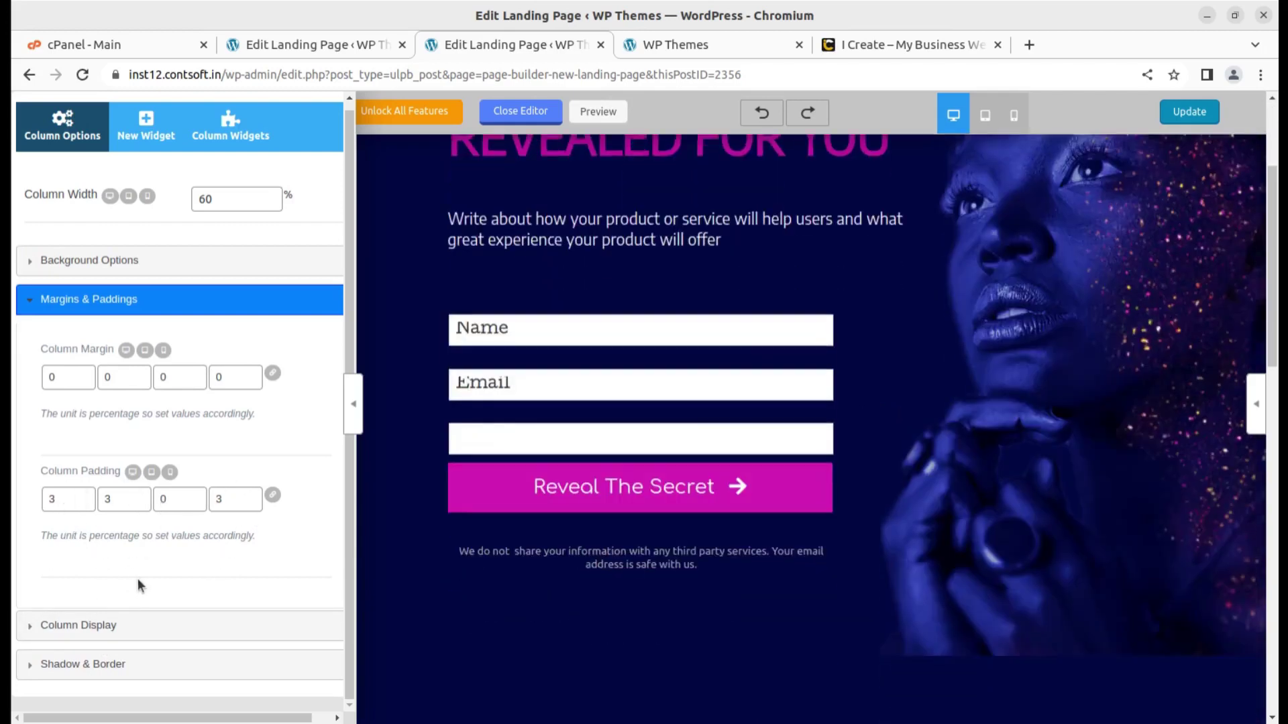
left_click(97, 625)
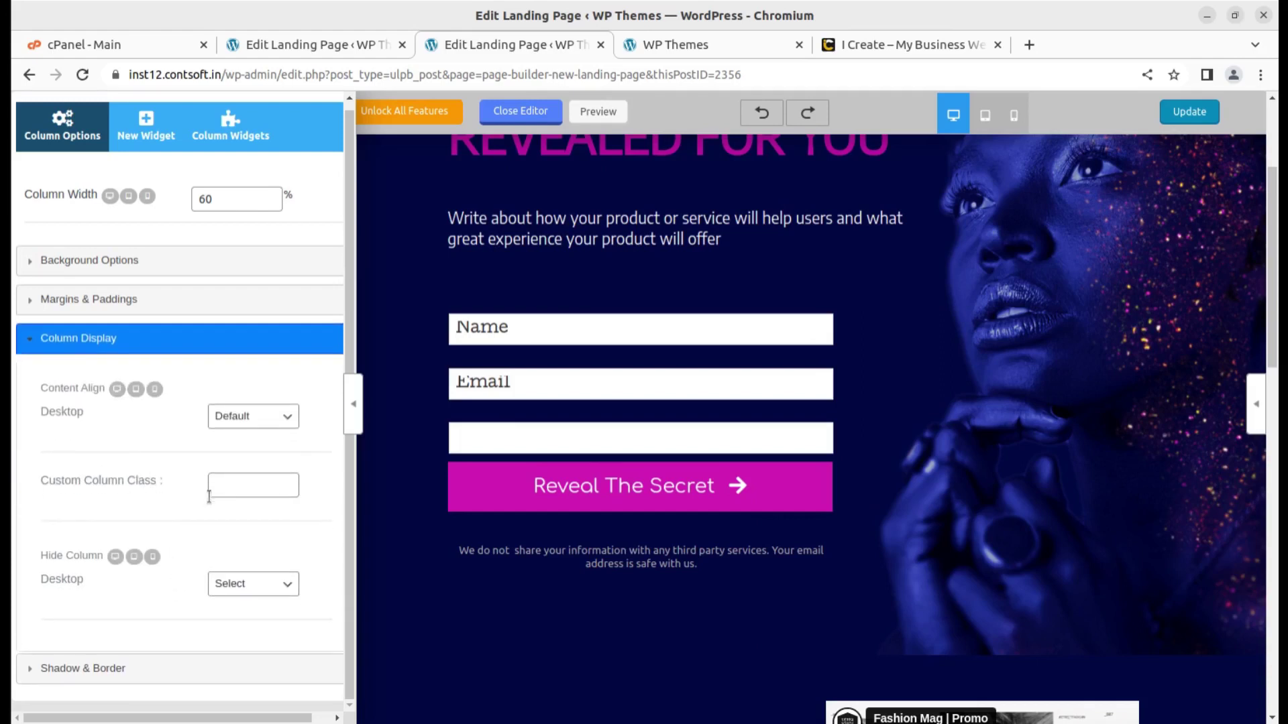
left_click(110, 669)
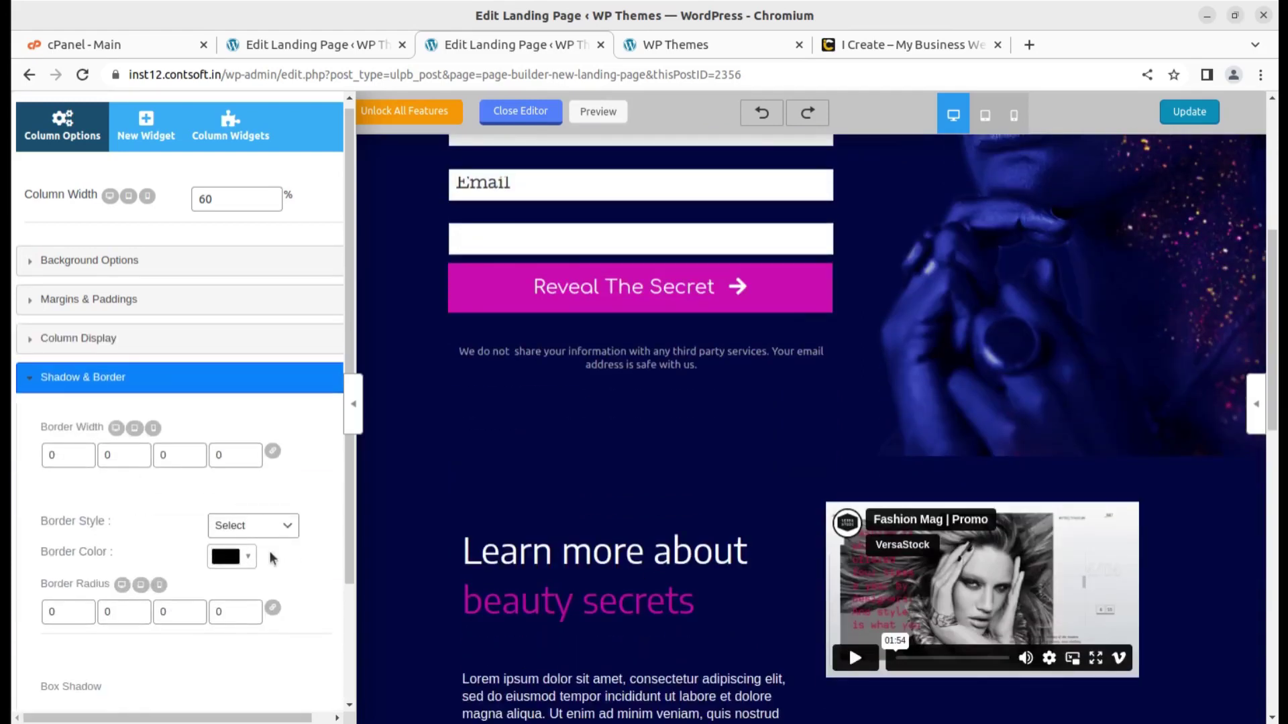
scroll(272, 559, "up", 1)
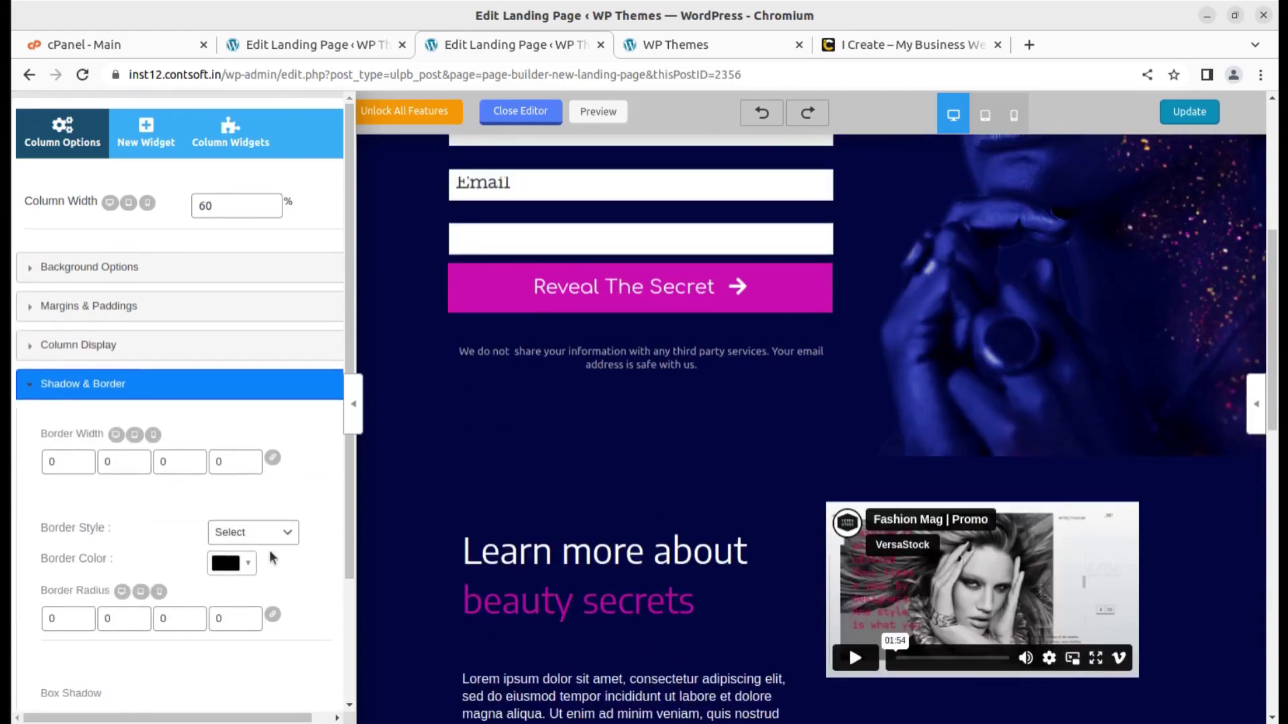
Collapse the column settings and update the landing page
left_click(350, 410)
scroll(359, 423, "up", 6)
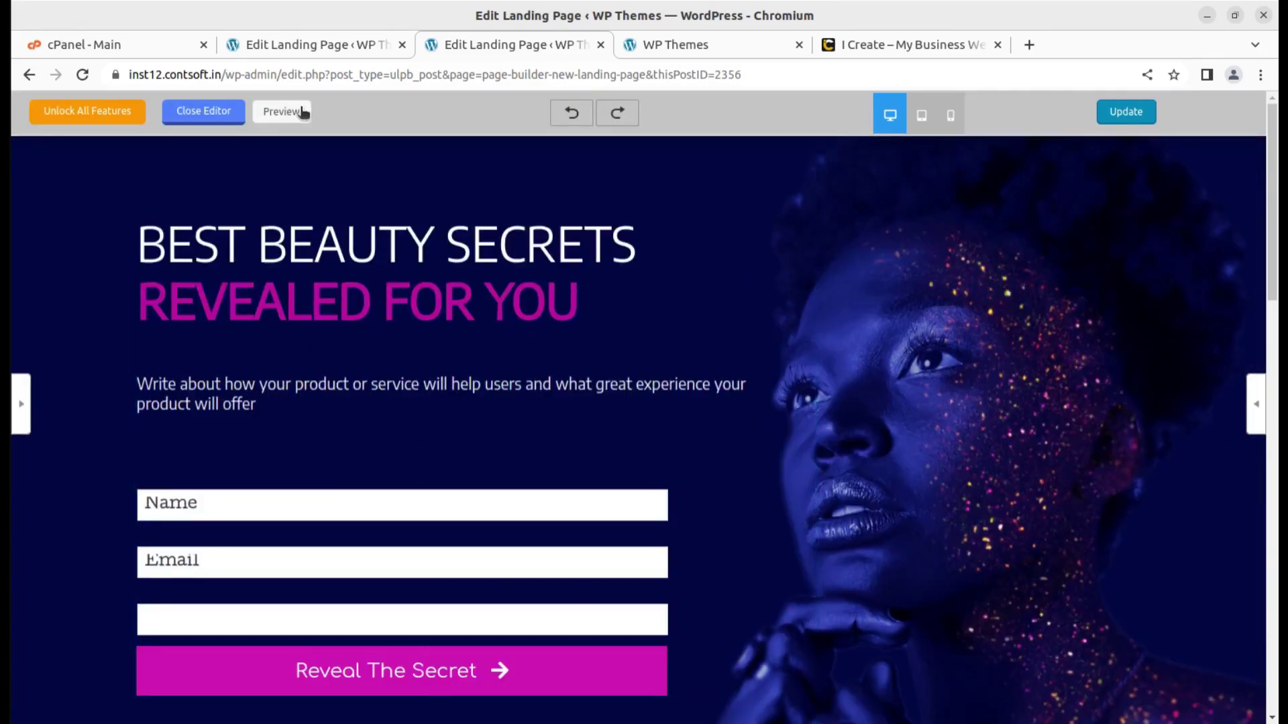
left_click(1125, 112)
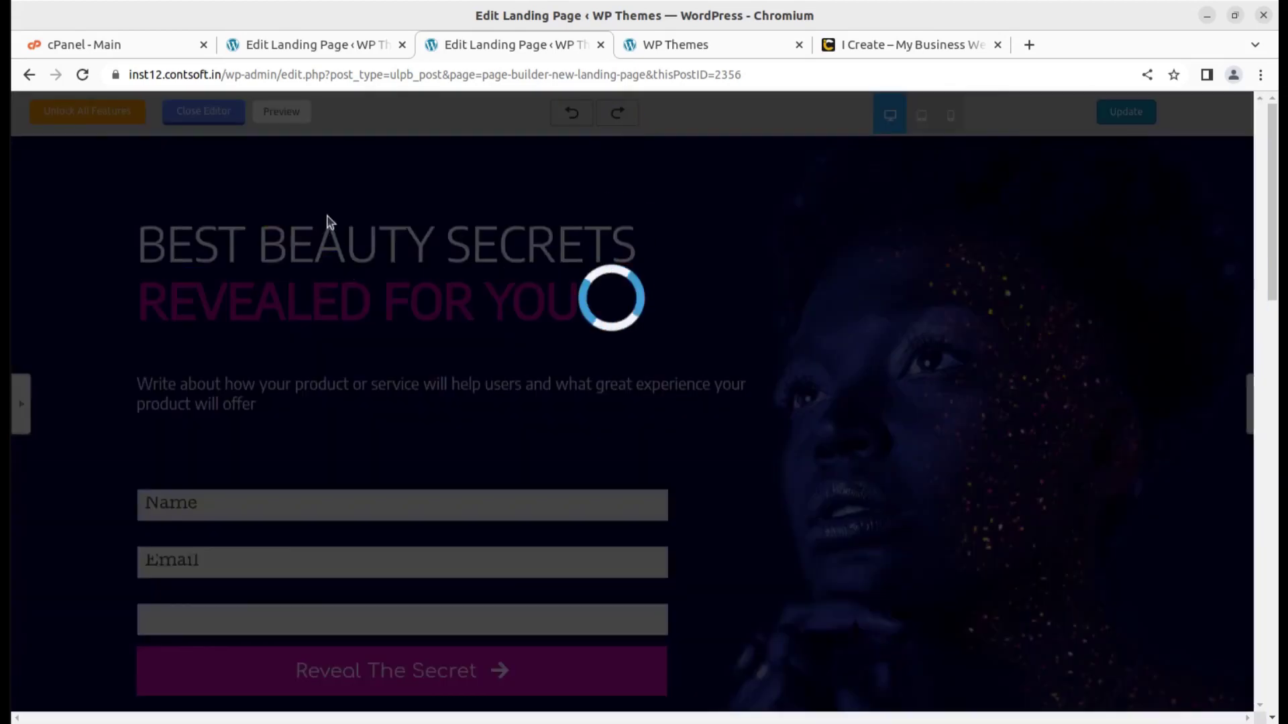
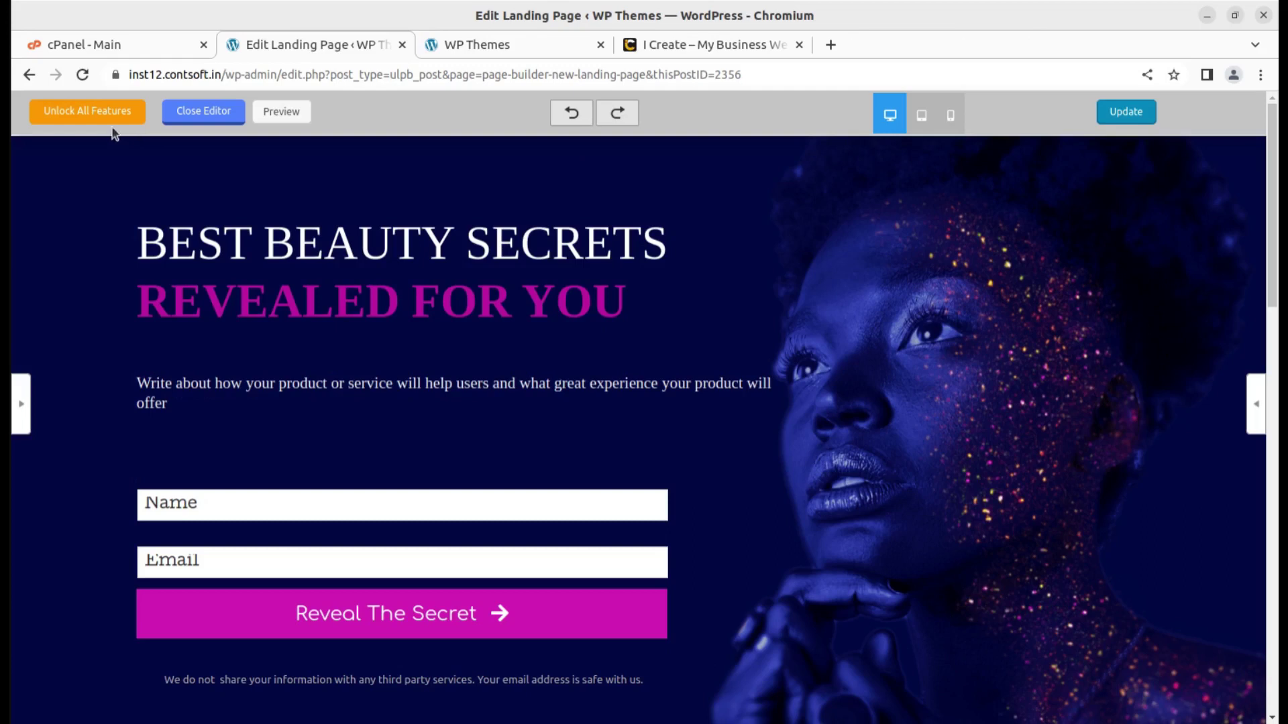
Close the landing page editor and go to the WordPress dashboard, agreeing to leave without saving
left_click(193, 118)
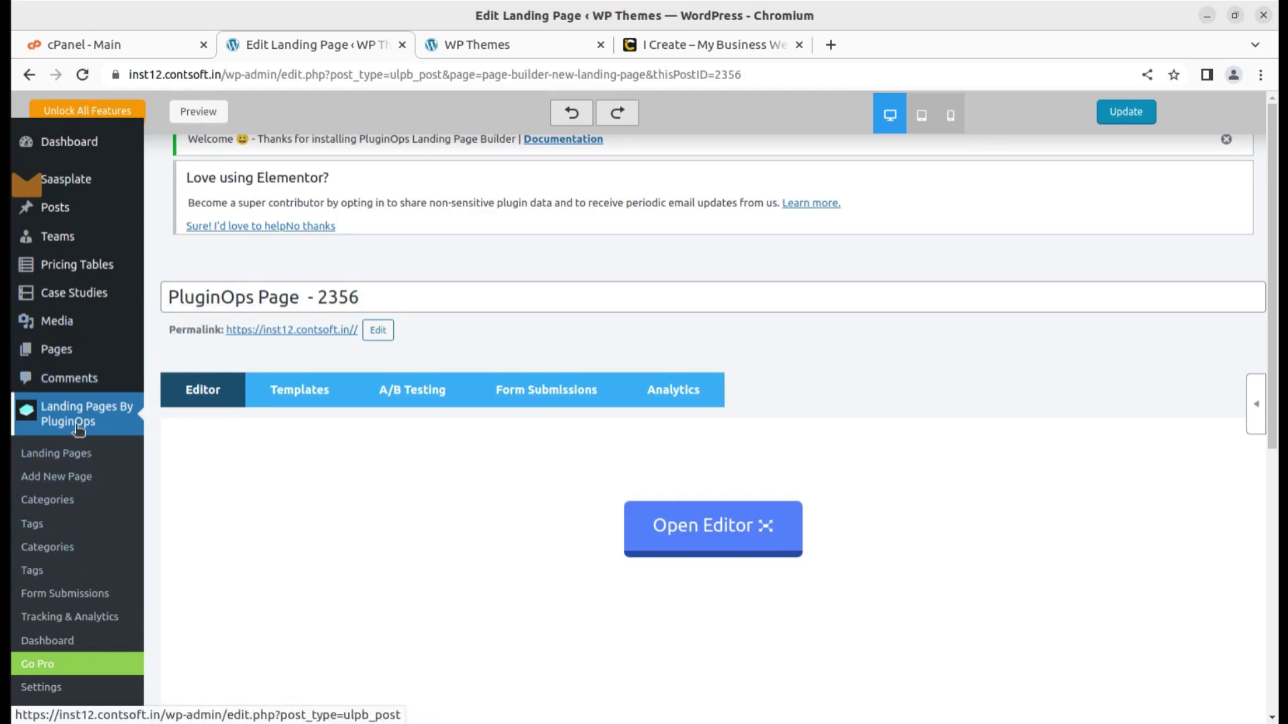
scroll(67, 335, "down", 3)
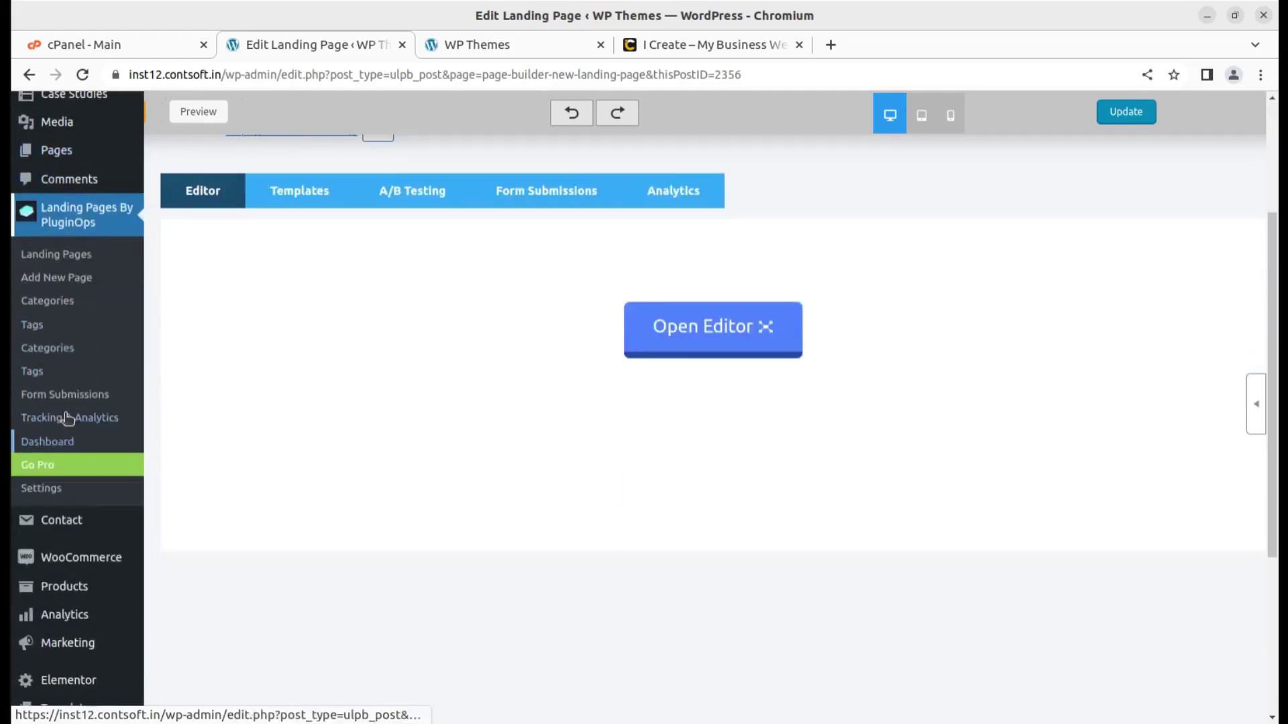
scroll(65, 516, "up", 3)
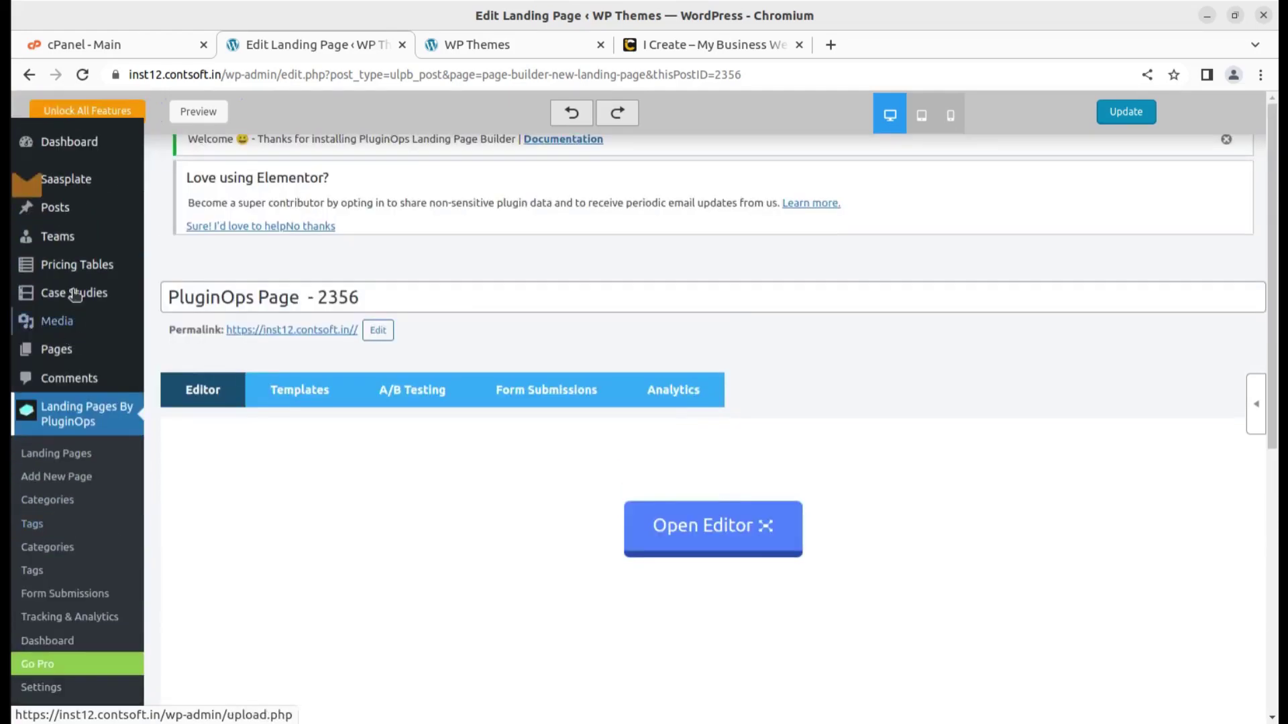
left_click(52, 149)
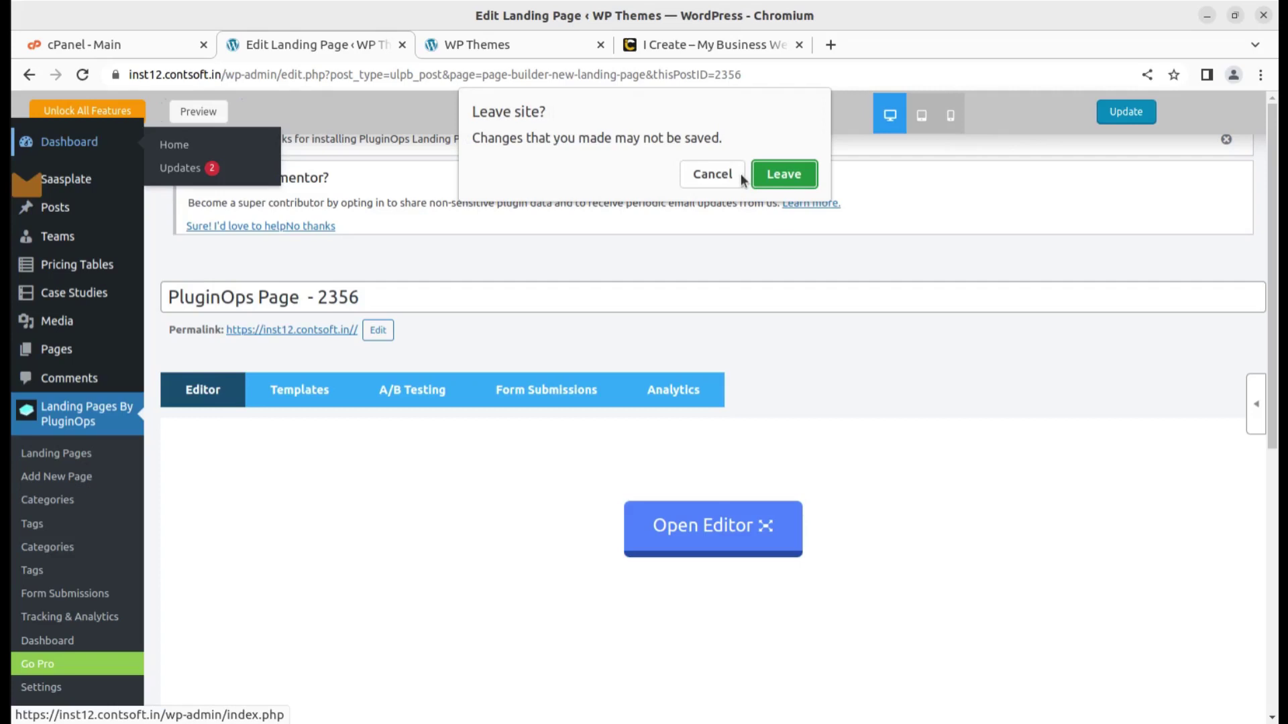
left_click(782, 173)
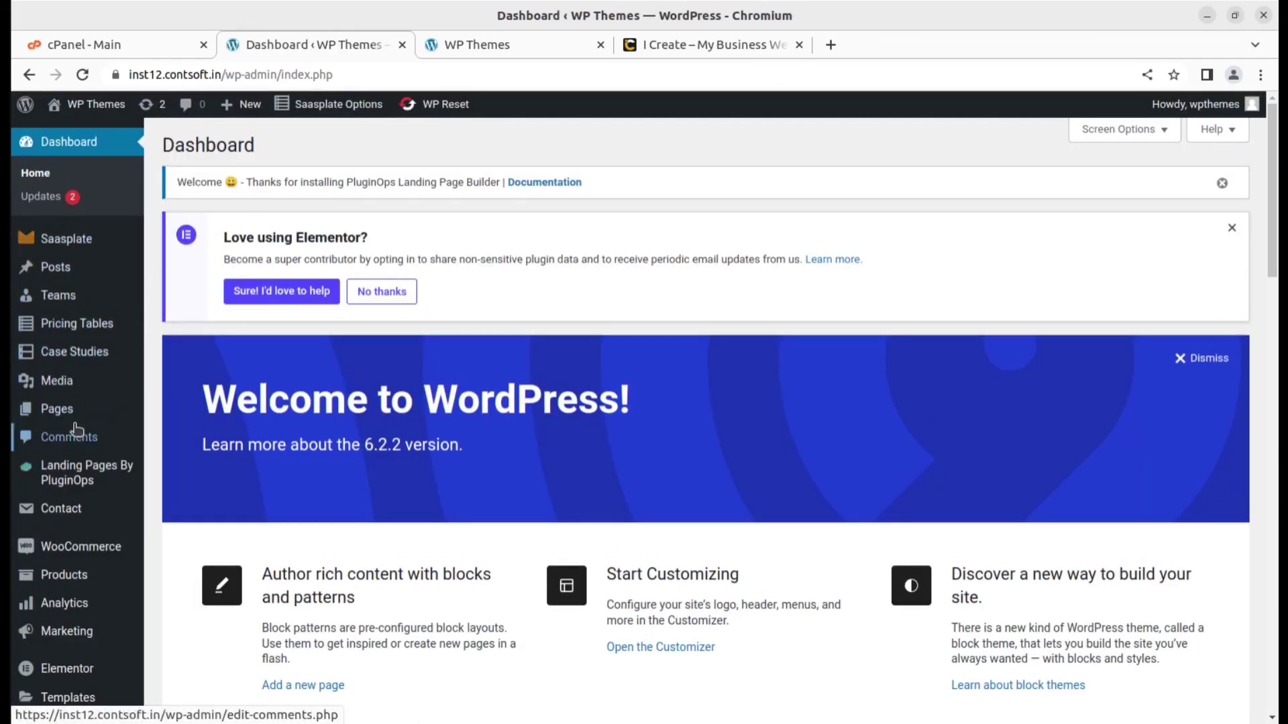
Open the WordPress page for adding new plugins
mouse_move(83, 535)
scroll(83, 534, "down", 2)
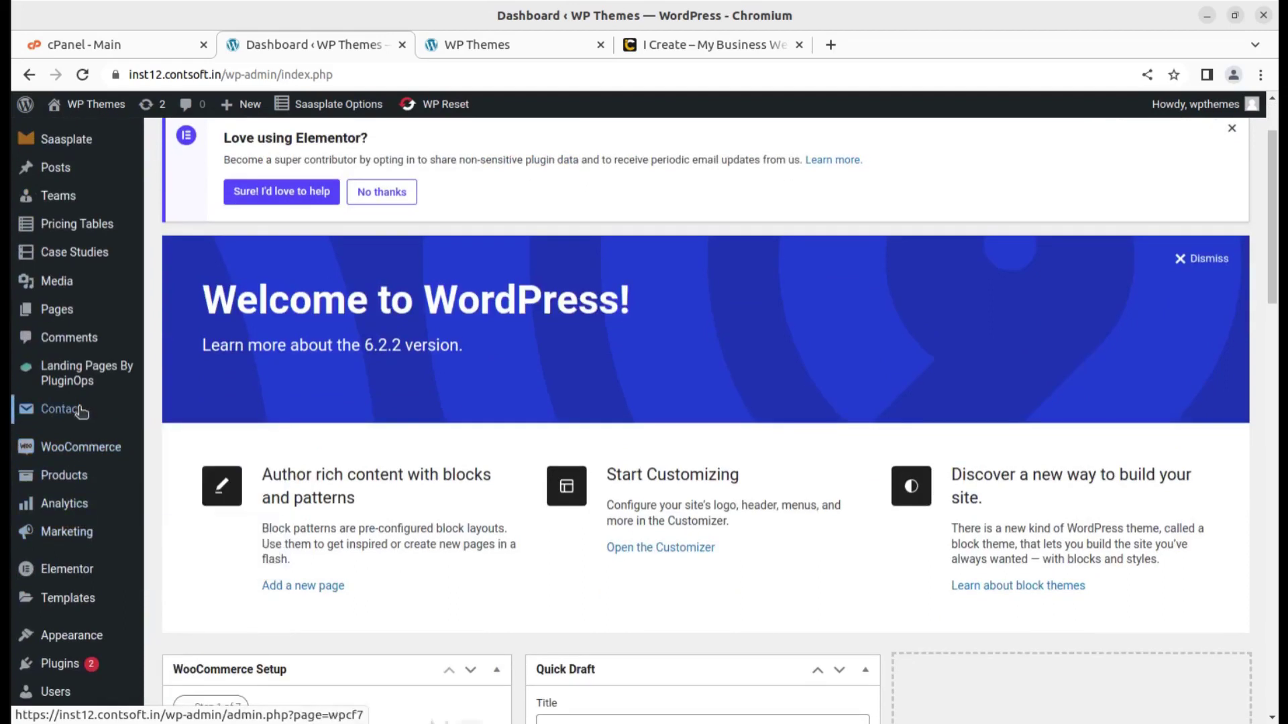
scroll(63, 408, "up", 2)
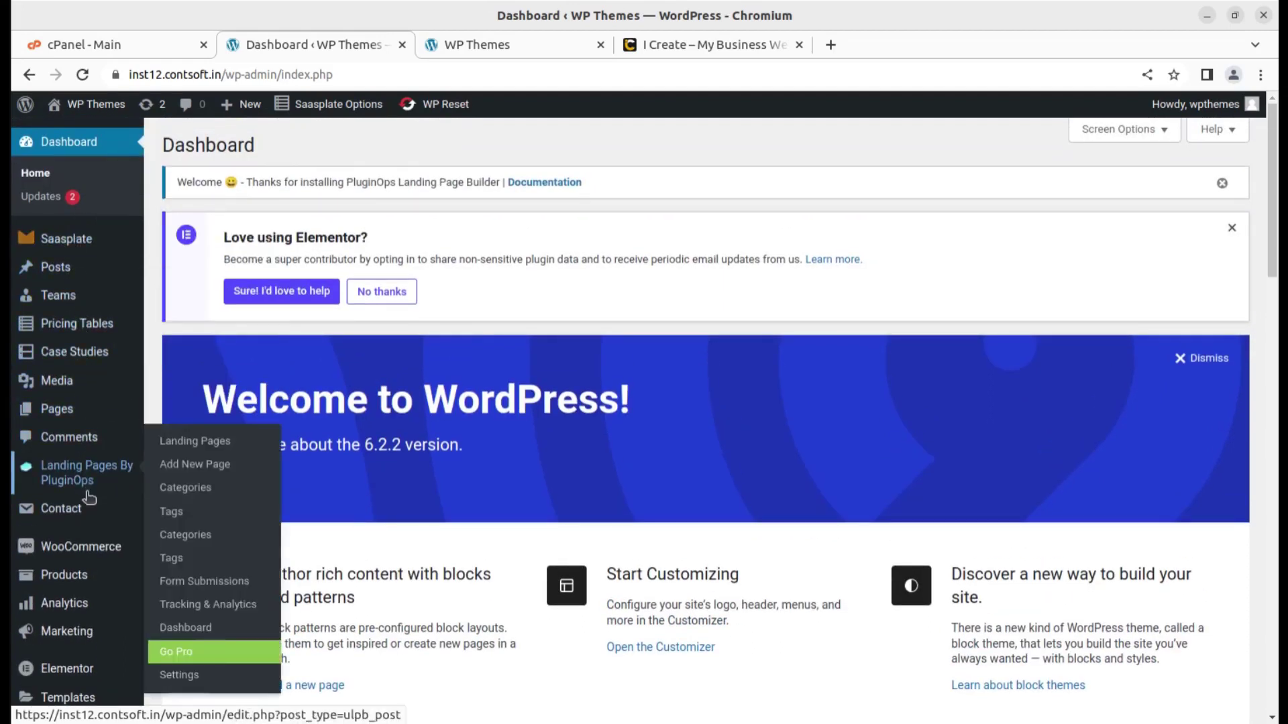
scroll(86, 494, "down", 3)
mouse_move(84, 565)
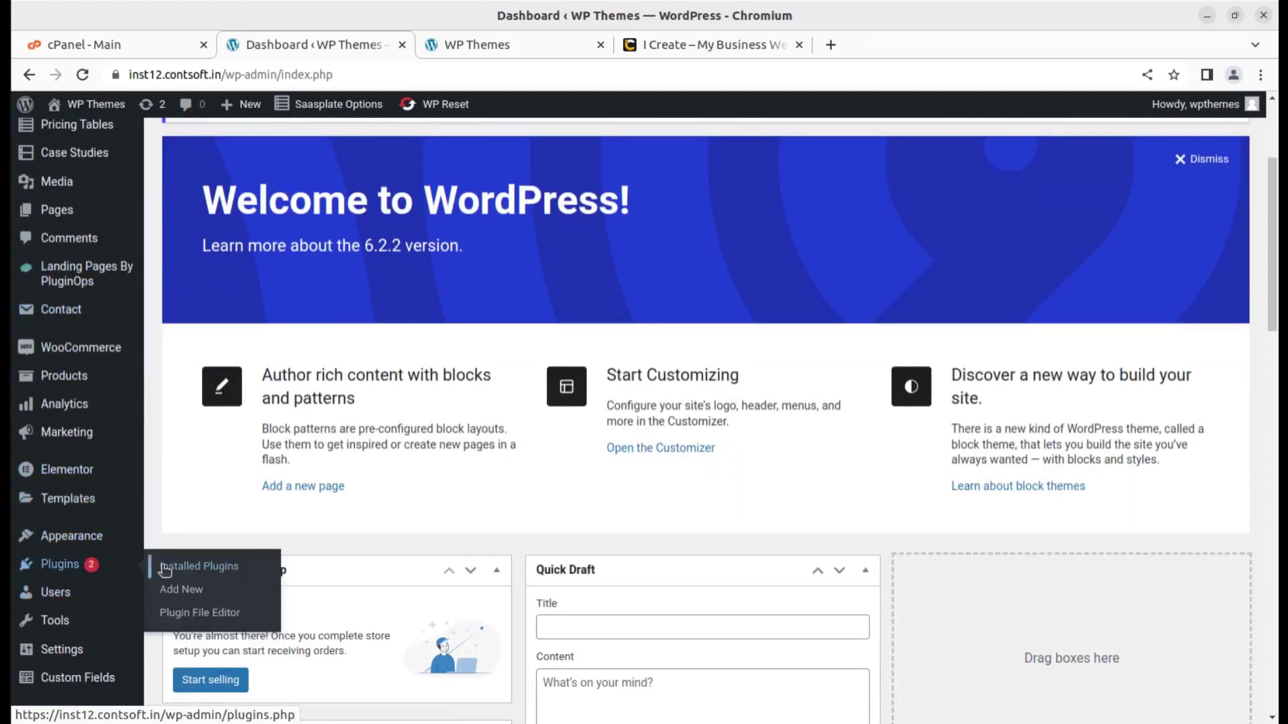
left_click(182, 596)
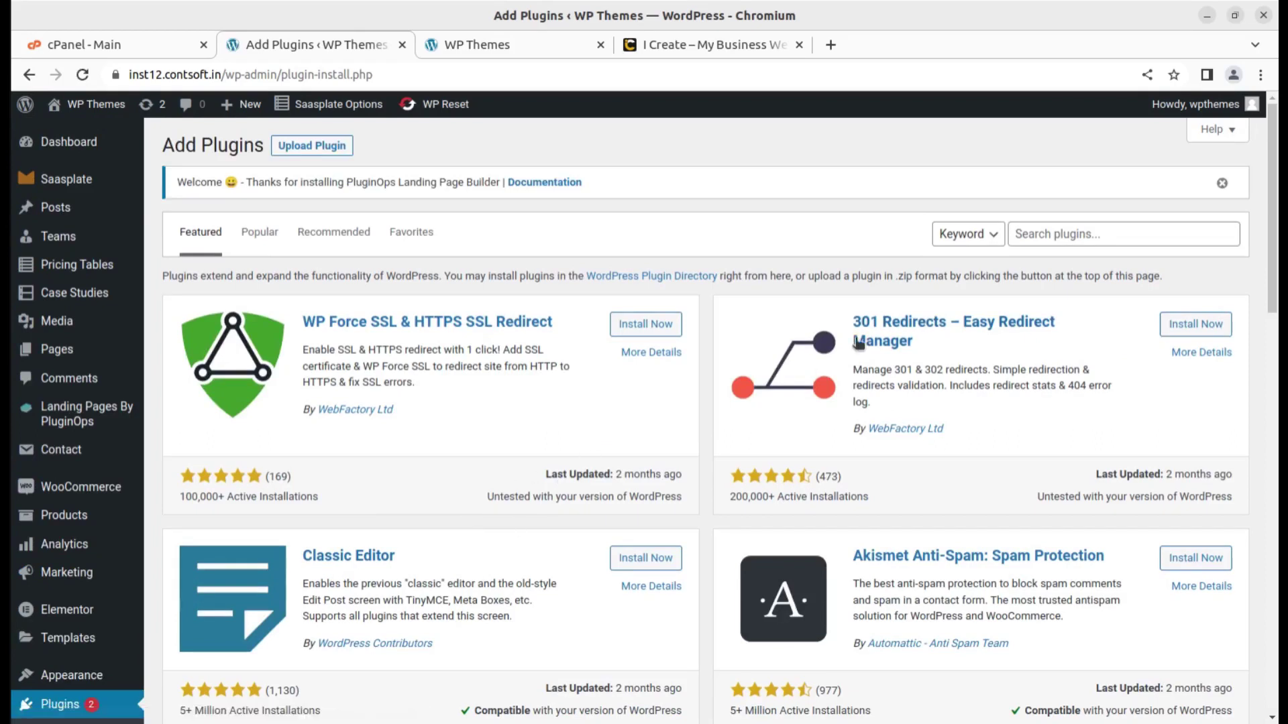
Search the plugin directory for "Landing Page Builder" and start updating the PluginOps Landing Page Builder plugin
left_click(1058, 236)
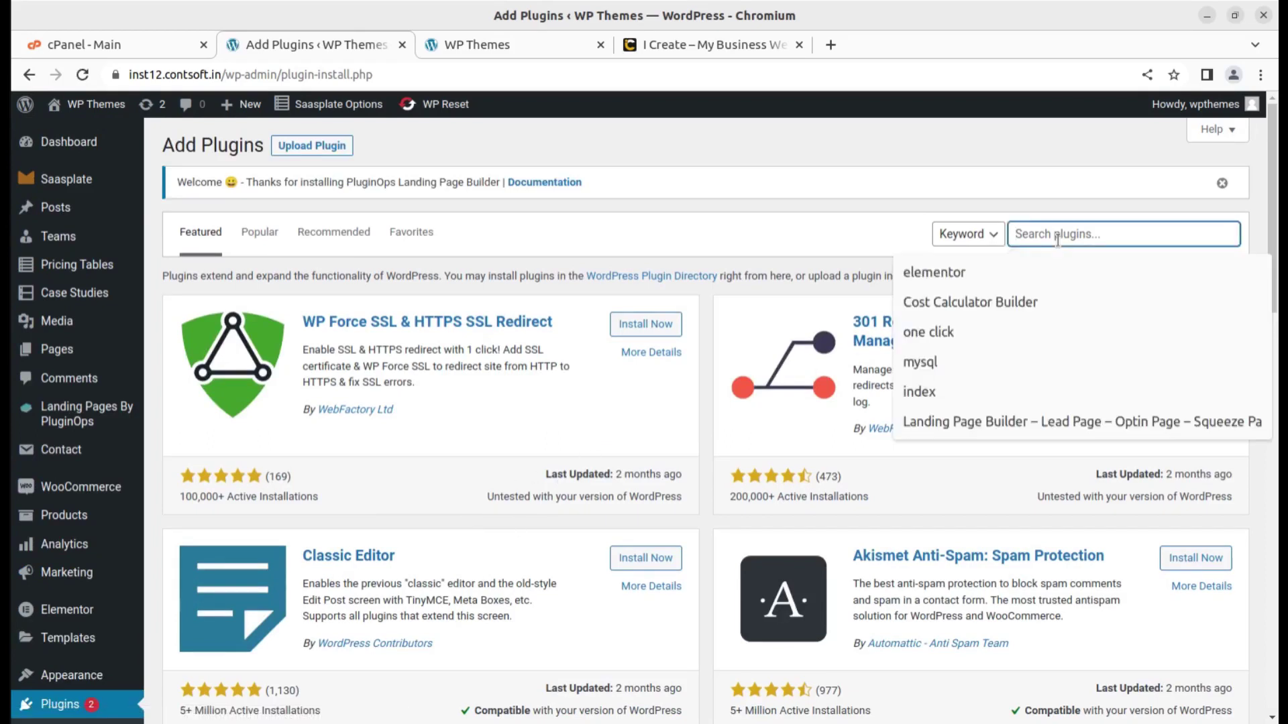
left_click(1123, 419)
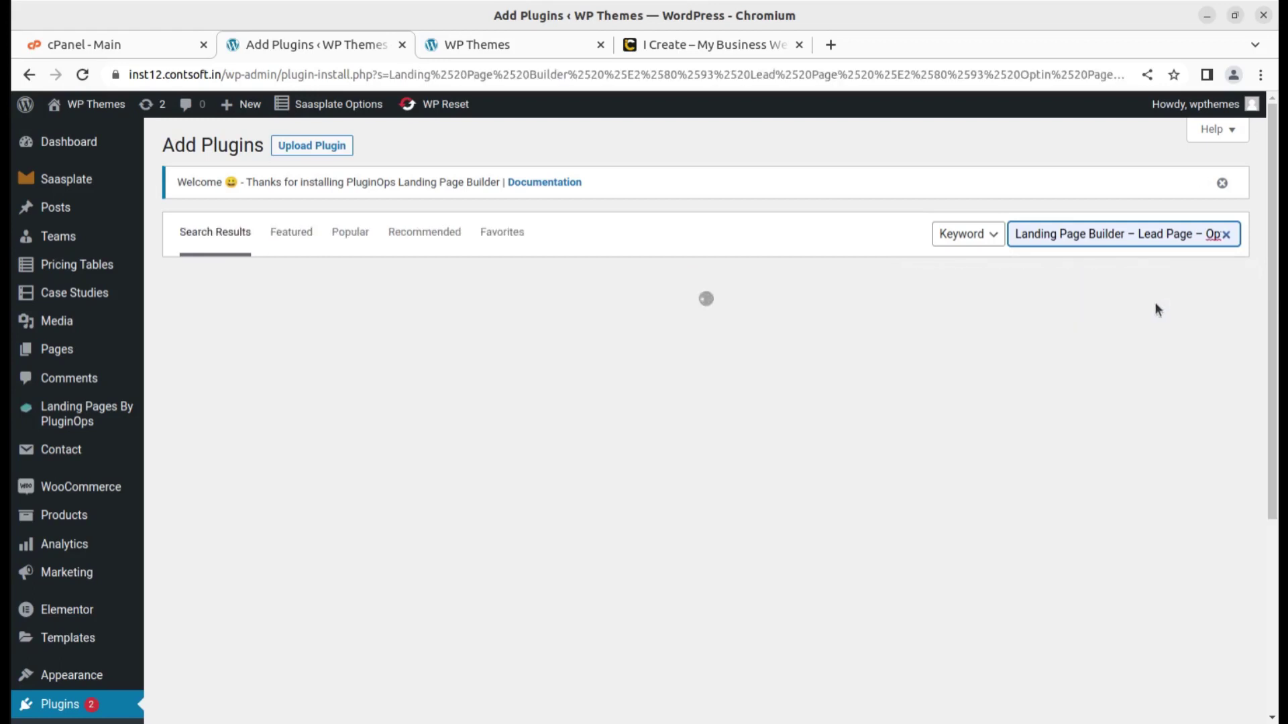
left_click(1130, 233)
key("Delete")
key("Delete")
key("Delete")
key("Delete")
key("Delete")
key("Delete")
key("Delete")
key("Delete")
key("Delete")
key("Delete")
key("Delete")
key("Delete")
key("Delete")
key("Delete")
key("Delete")
key("Delete")
key("Delete")
key("Delete")
key("Delete")
key("Delete")
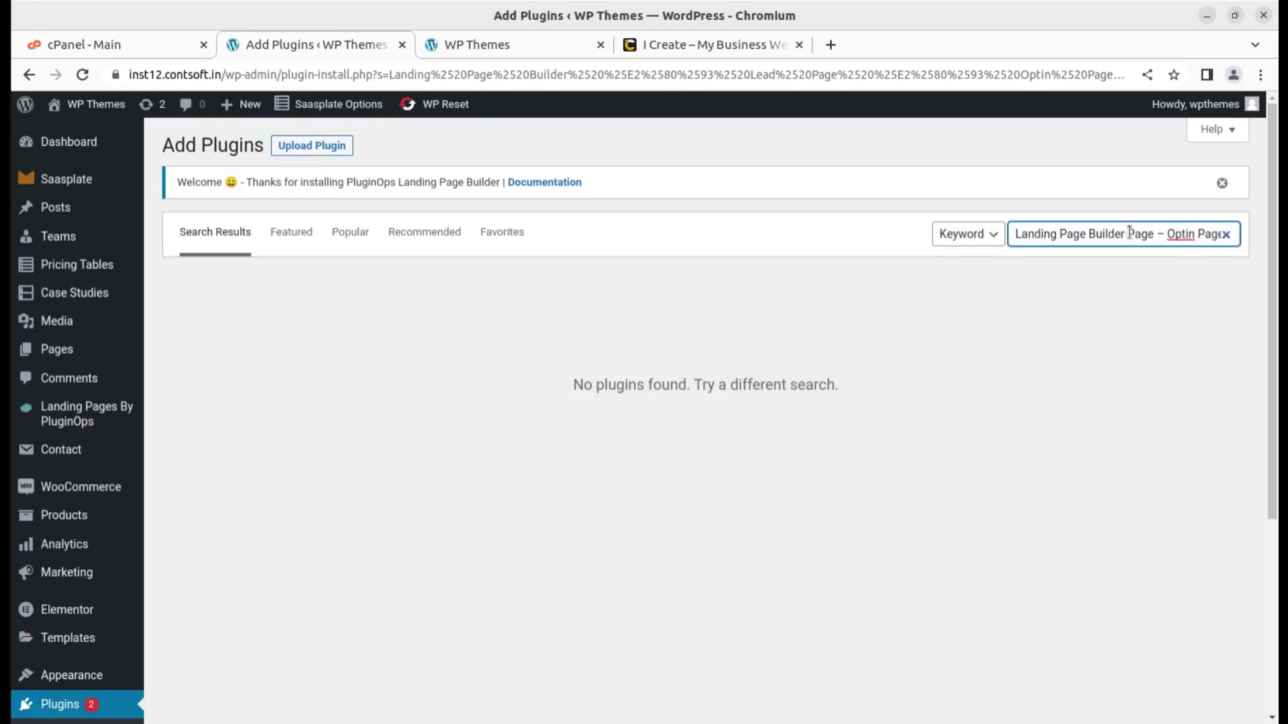
key("Delete")
key("Delete")
key("Delete")
key("Delete")
key("Delete")
key("Delete")
key("Delete")
key("Delete")
key("Delete")
key("Delete")
key("Delete")
key("Delete")
key("Delete")
key("Delete")
key("Delete")
key("Delete")
key("Delete")
key("Delete")
key("Delete")
key("Delete")
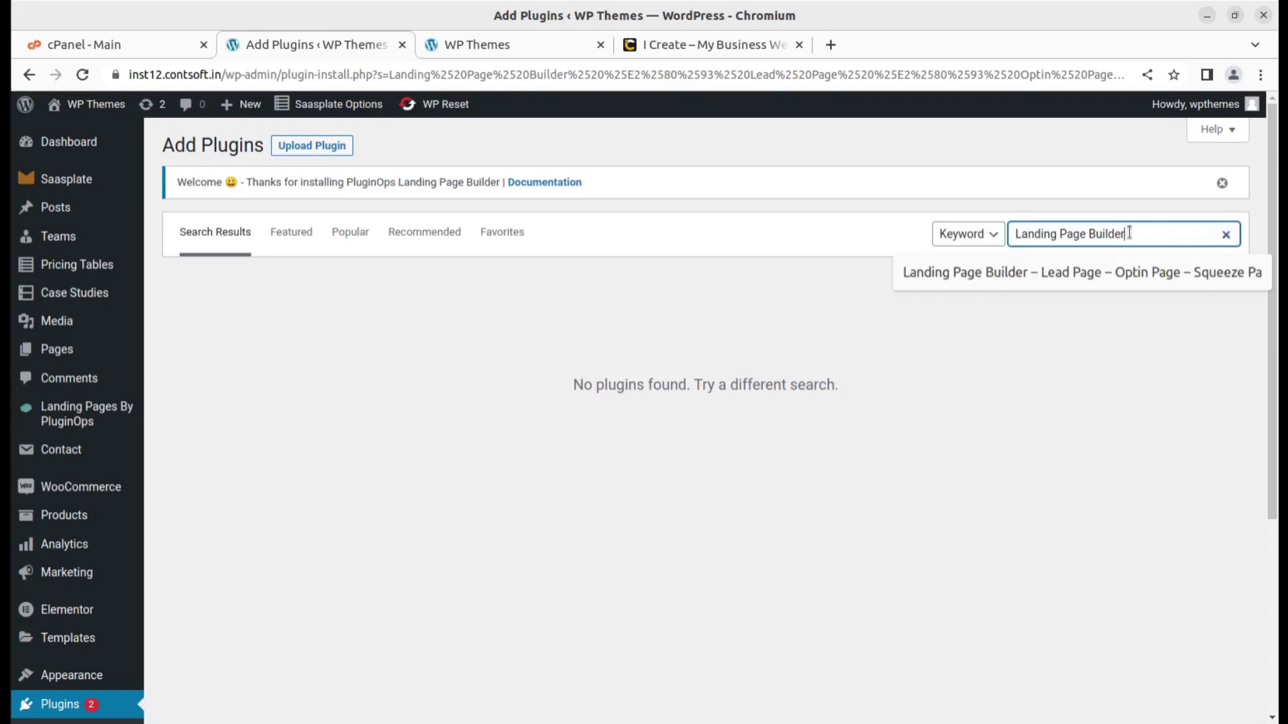
key("Return")
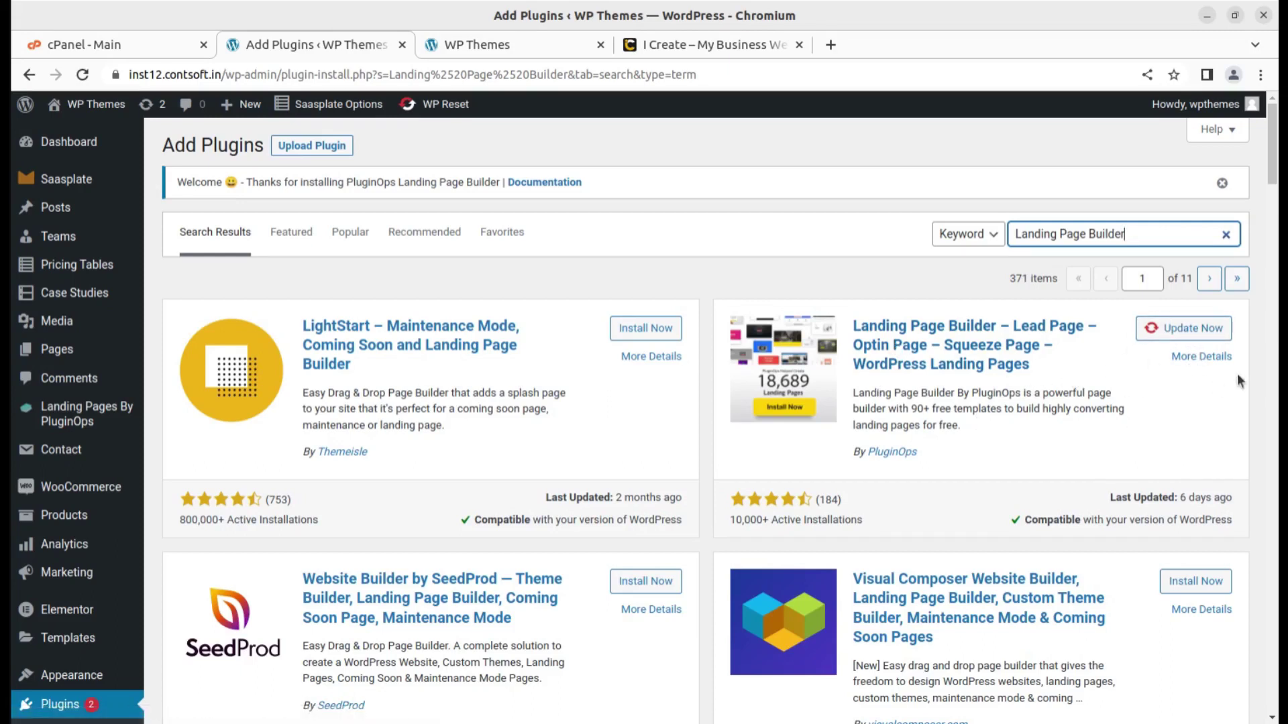
left_click(1184, 328)
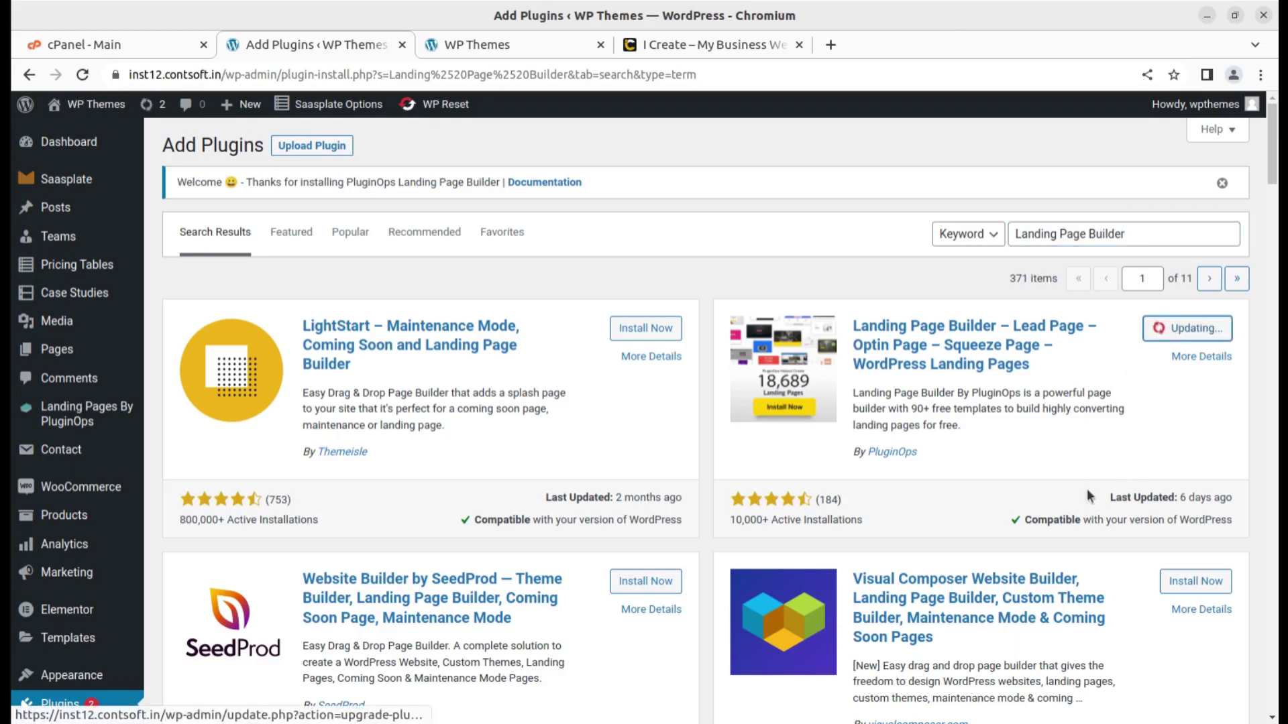